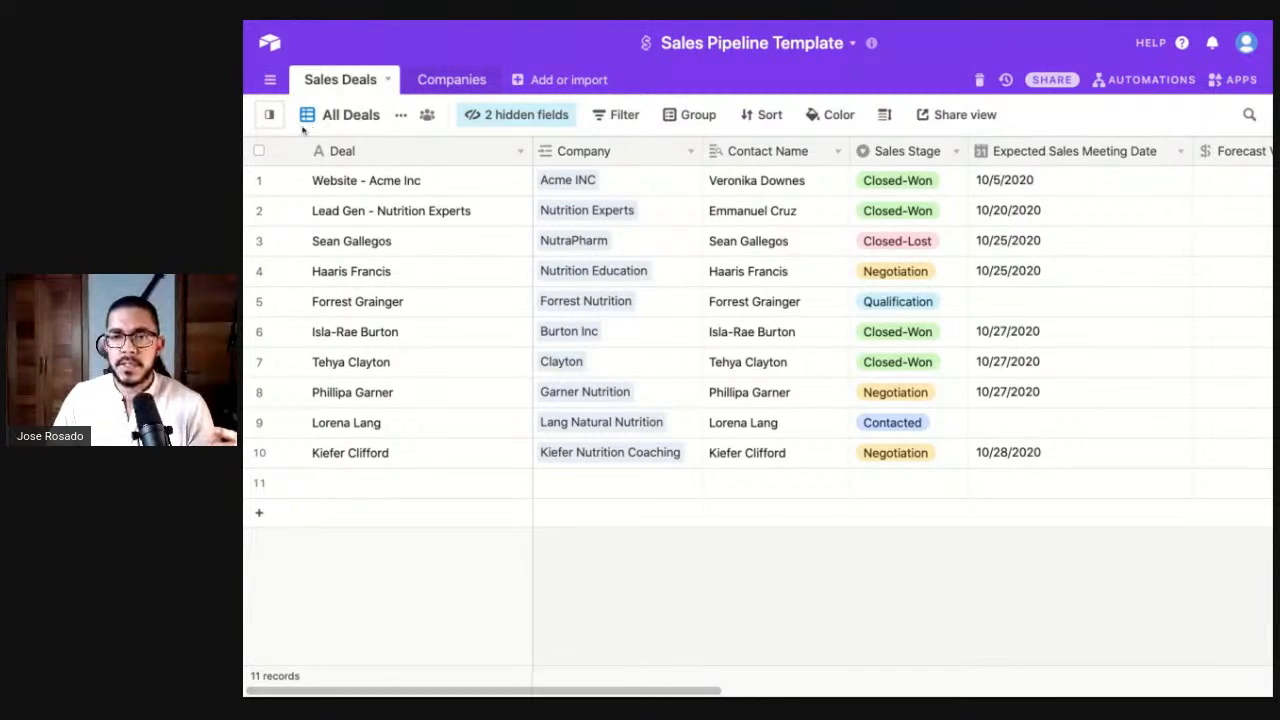
- Open the Sales Pipeline board and move the Qualification deal into Contacted, then back
mouse_move(270, 114)
click(340, 248)
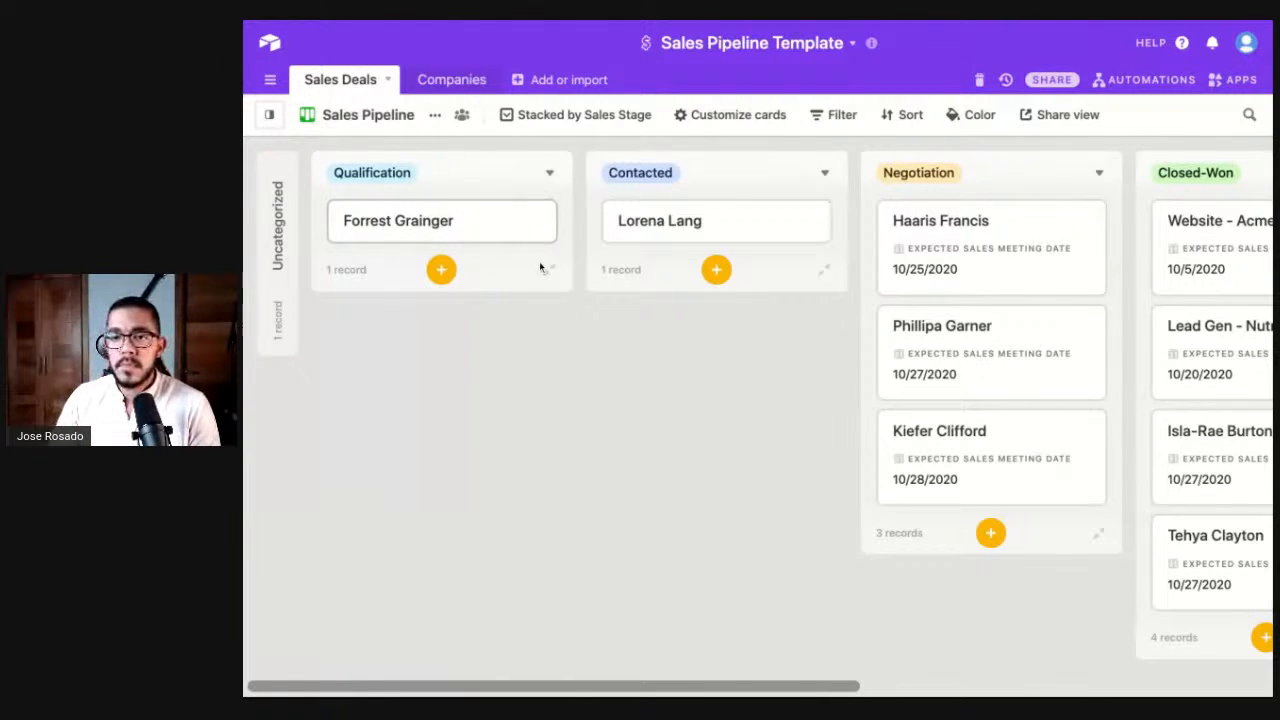
scroll(551, 290, right, 3)
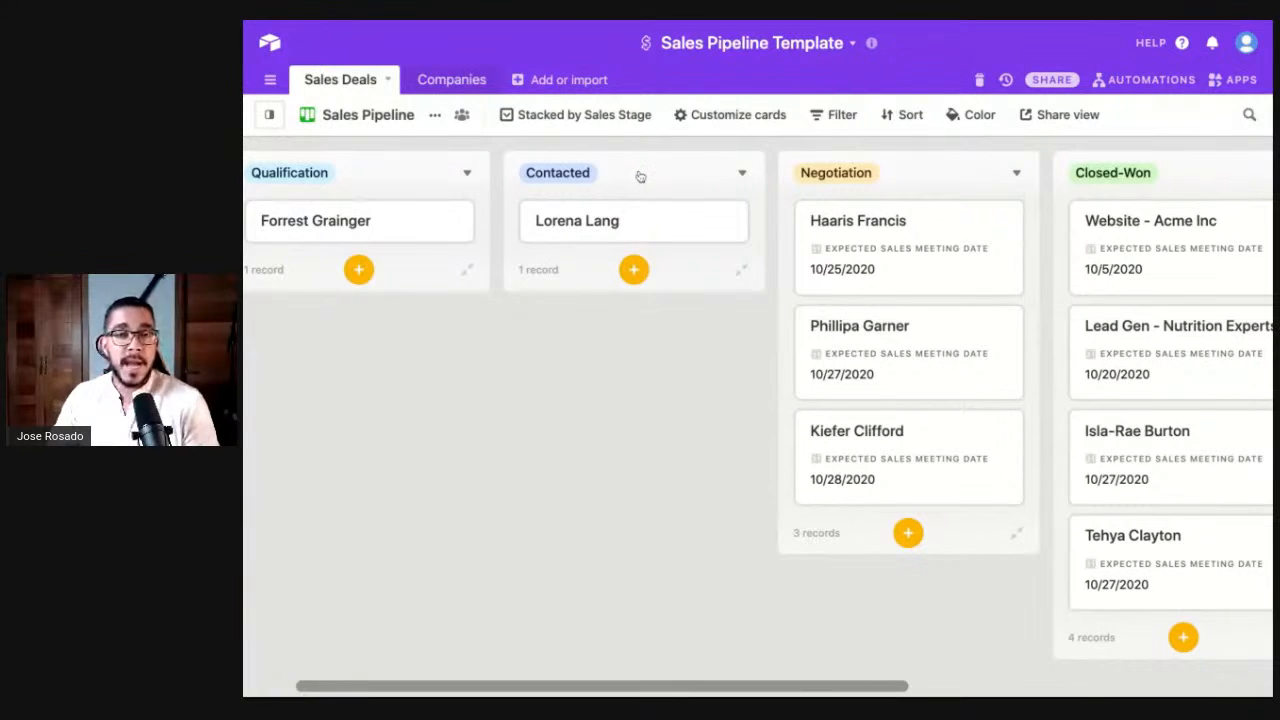
drag(363, 240, 624, 226)
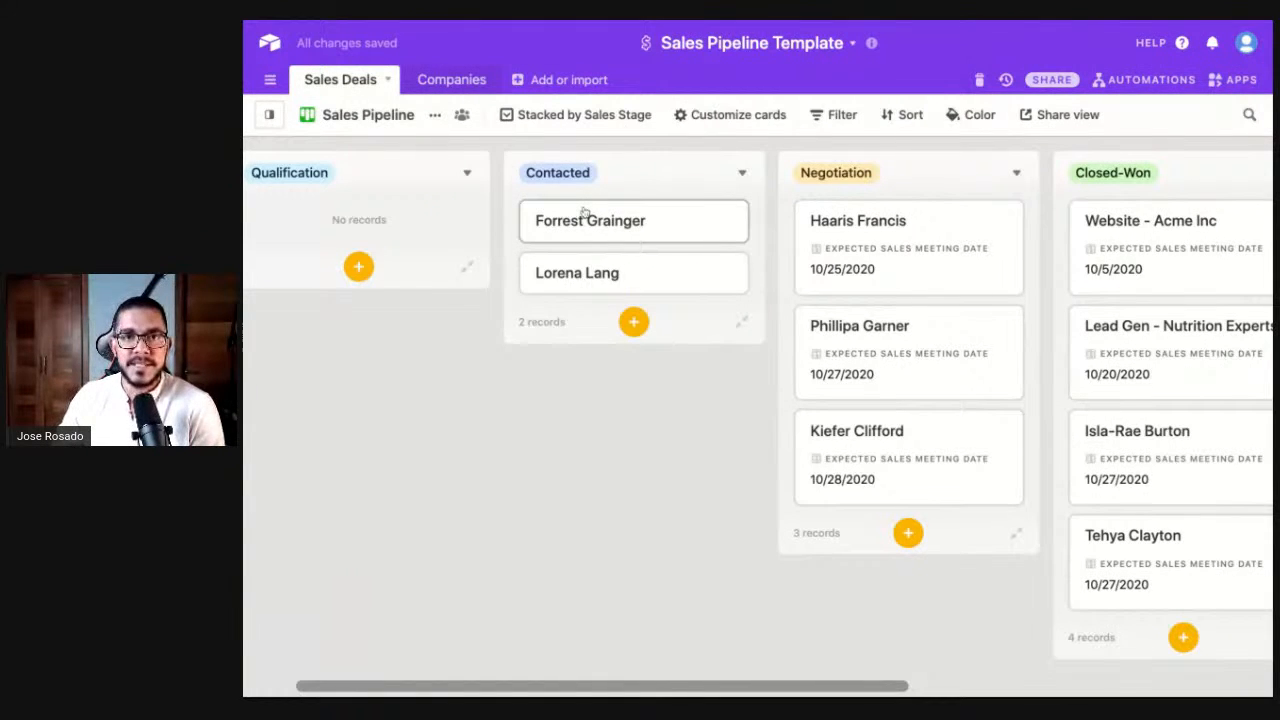
drag(584, 212, 405, 220)
- Move the Negotiation deal into Closed-Won, undoing an accidental drop into Closed-Lost
scroll(557, 297, right, 3)
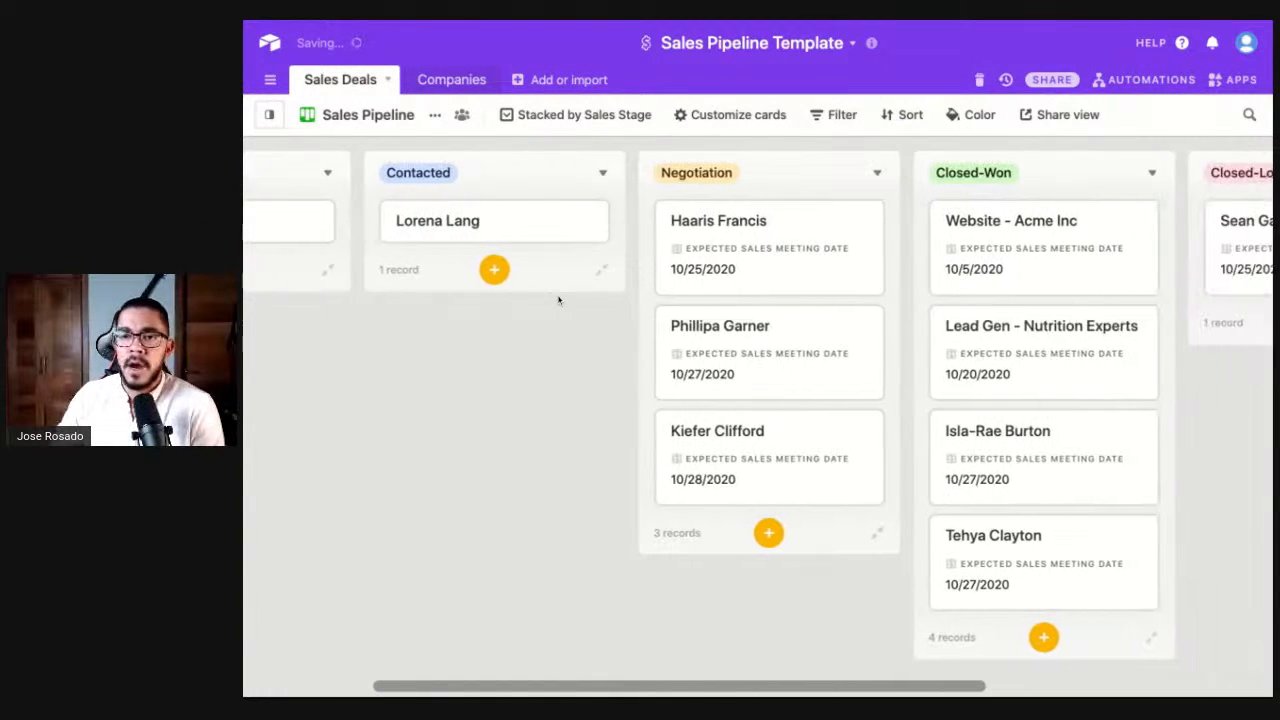
scroll(663, 300, right, 2)
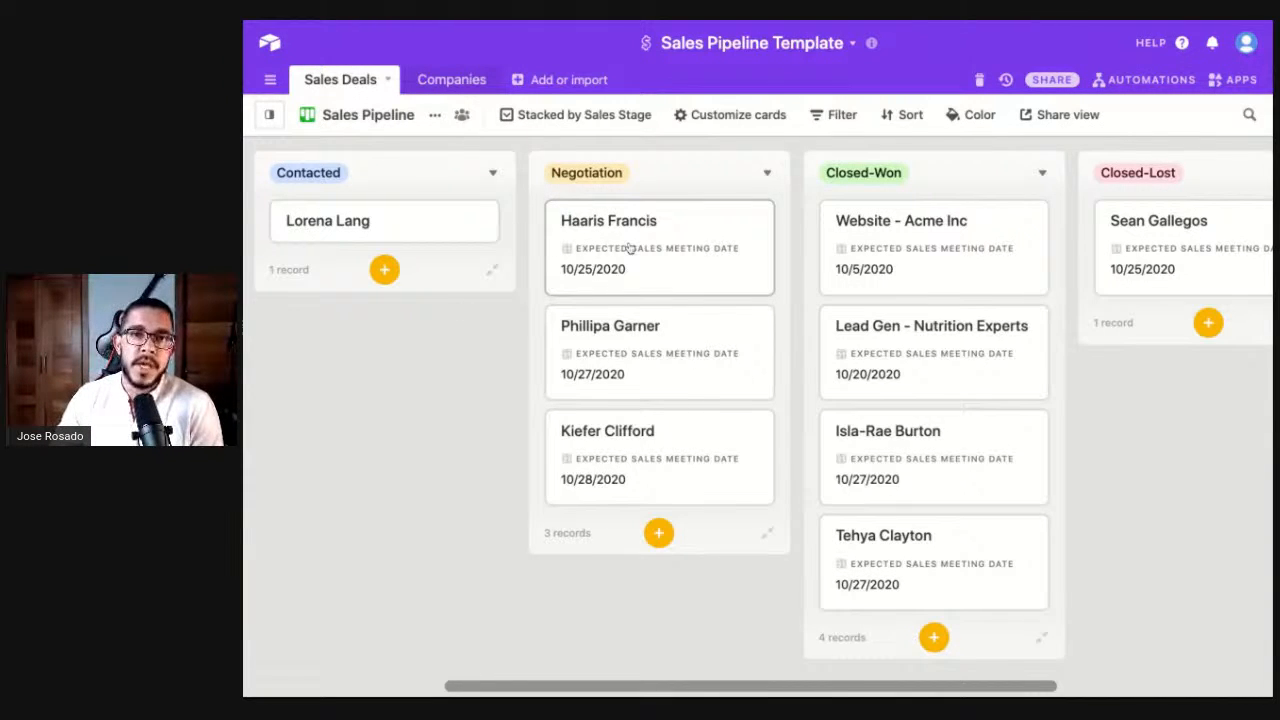
drag(676, 247, 884, 240)
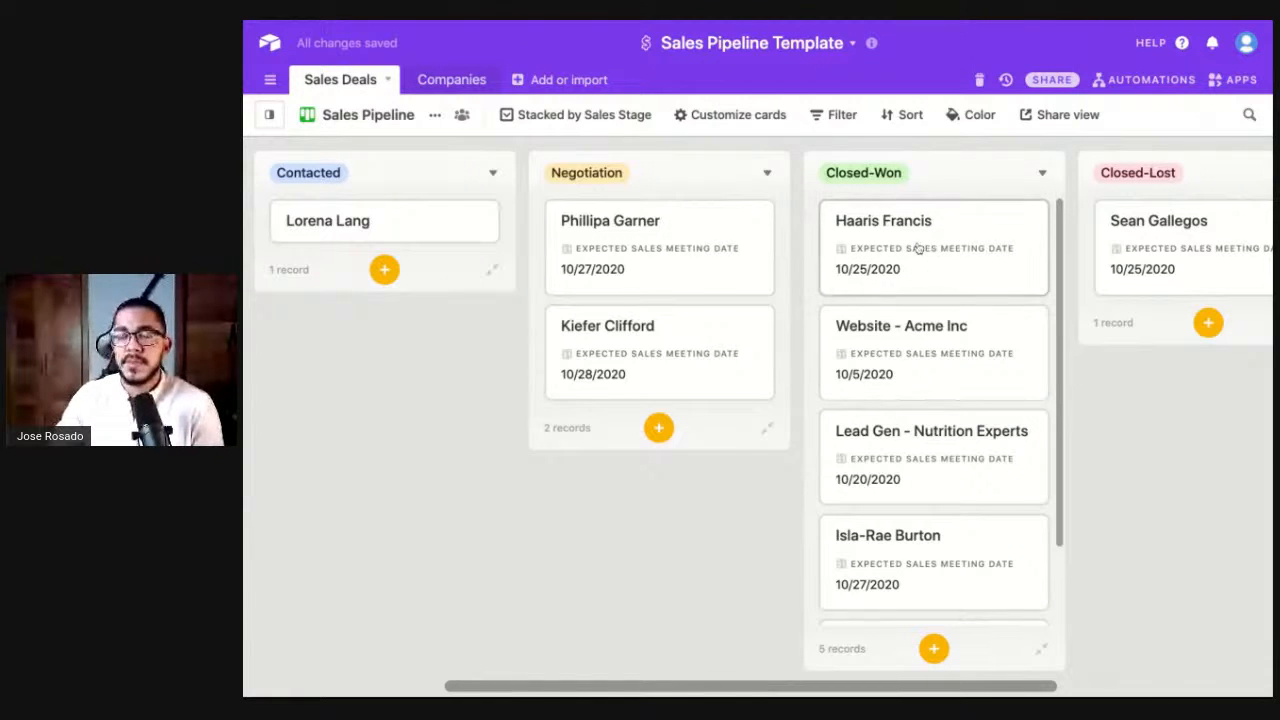
drag(910, 248, 1163, 337)
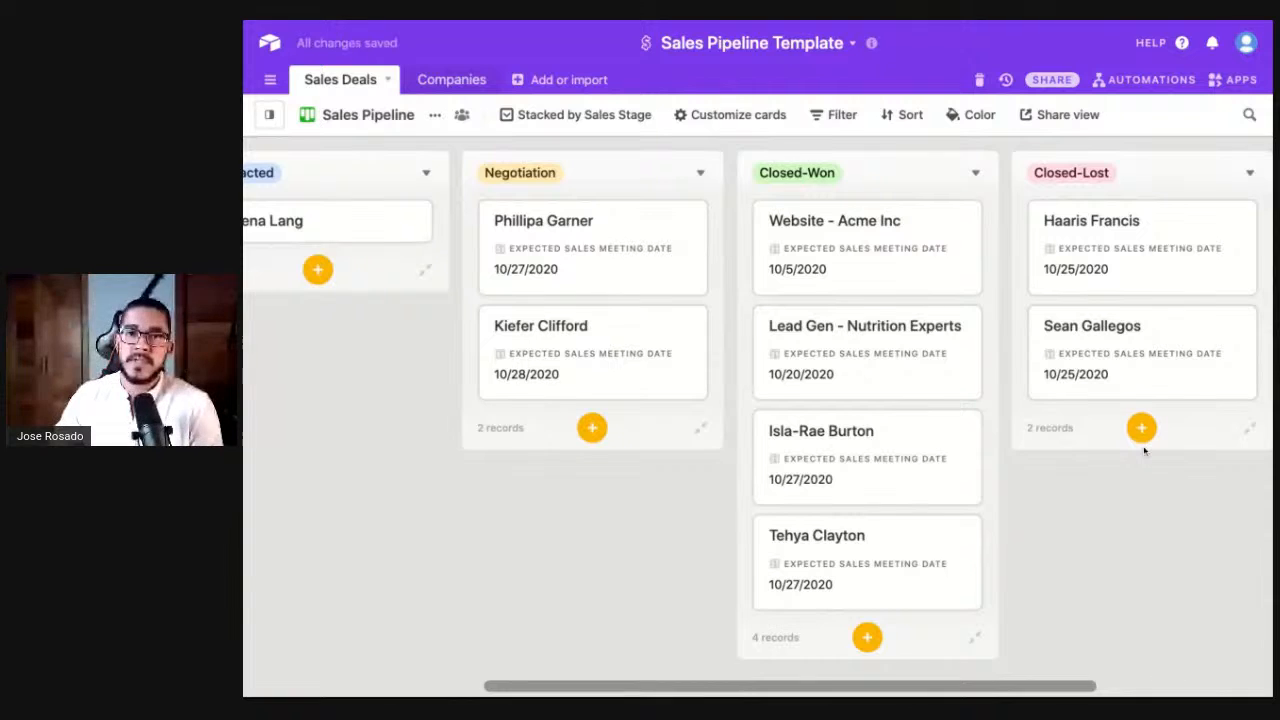
key(ctrl+z)
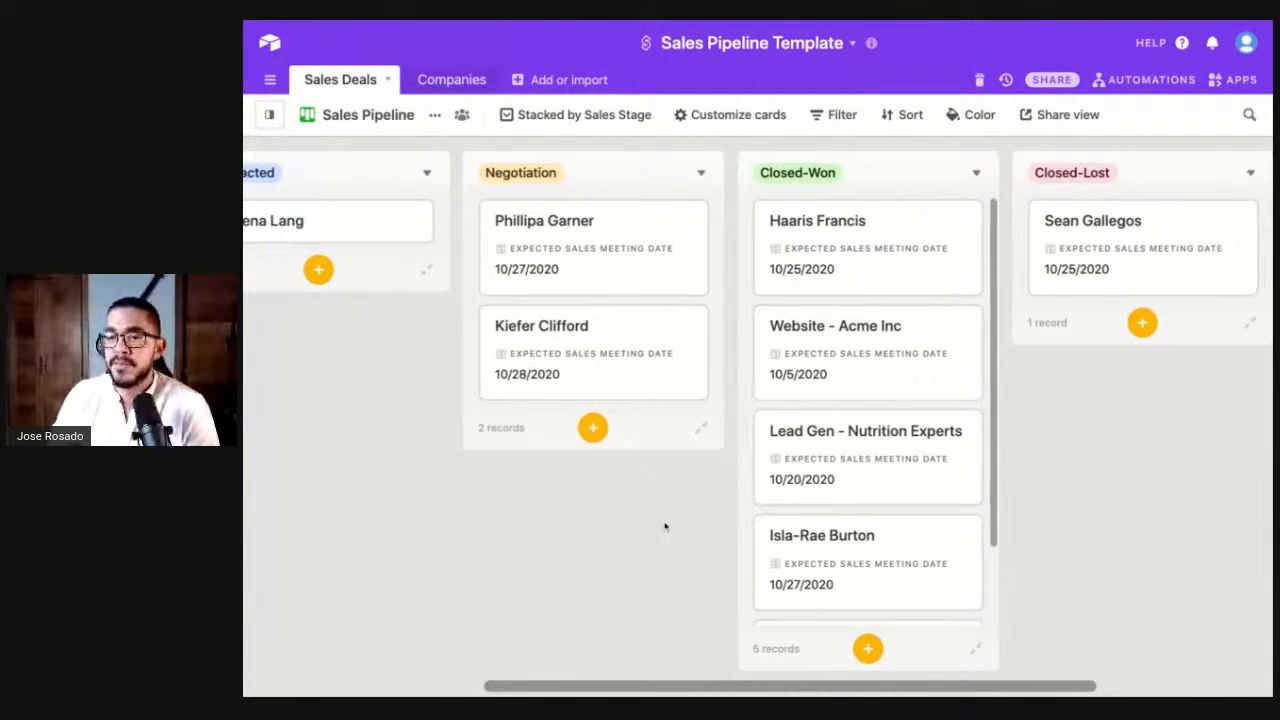
- Switch from the board back to the All Deals grid view
scroll(665, 526, left, 5)
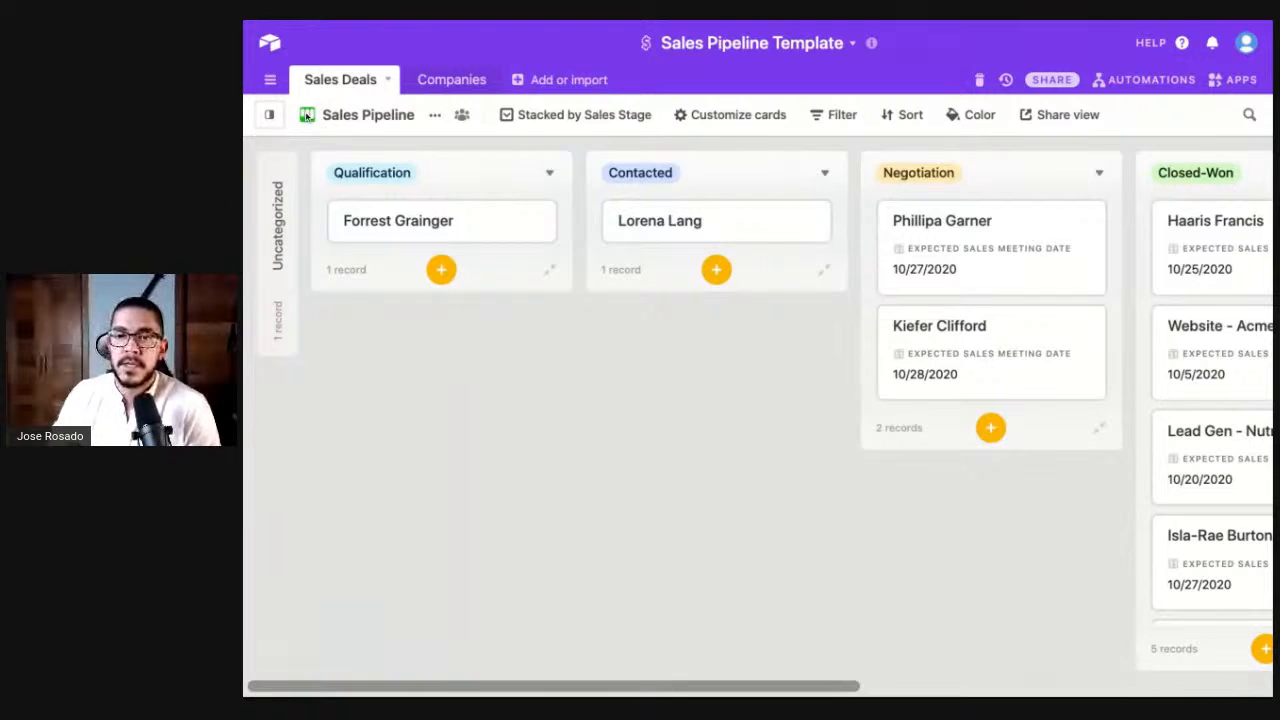
click(326, 117)
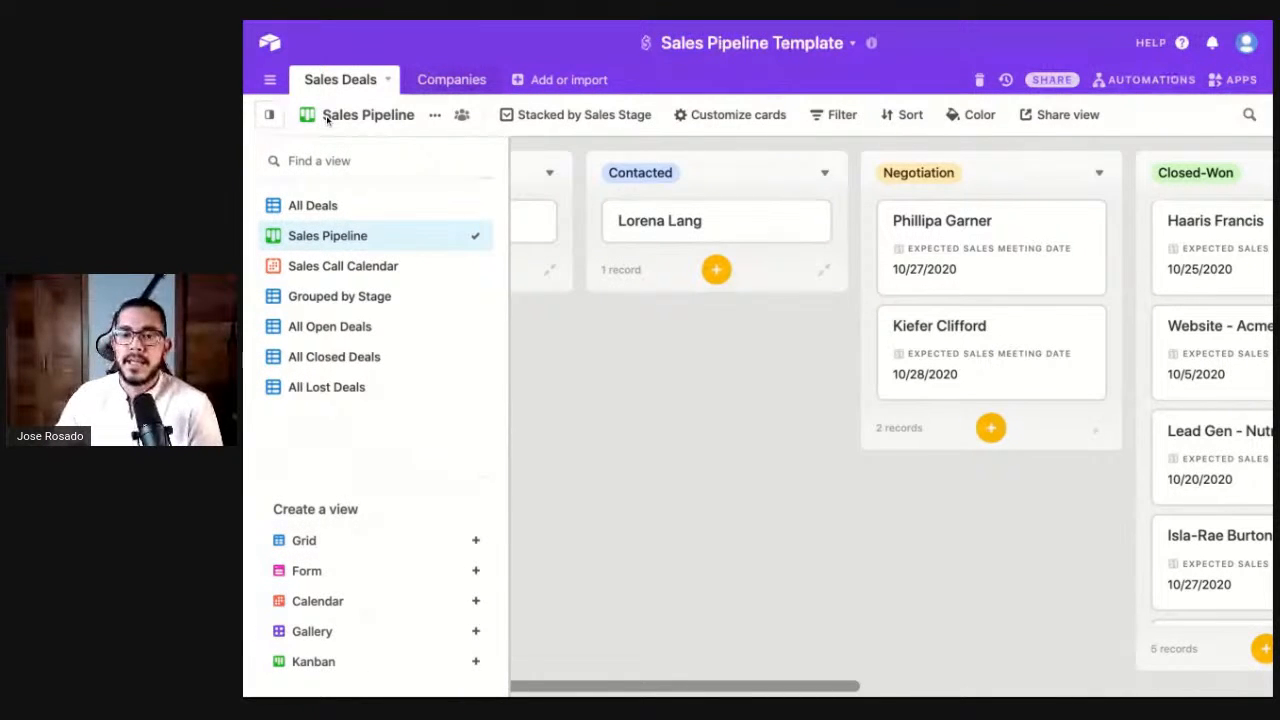
click(378, 212)
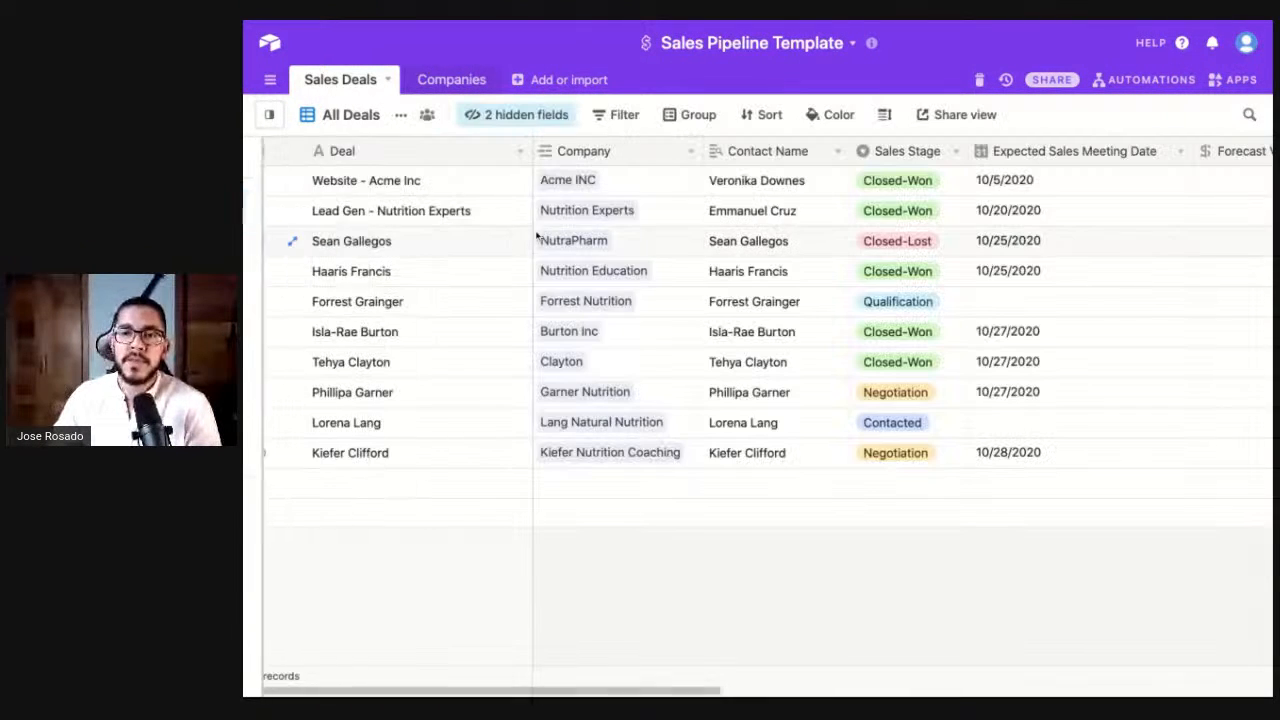
- Inspect row 1's Website - Acme Inc deal and its 10/5/2020 meeting date, leaving the date unchanged
click(364, 192)
click(443, 530)
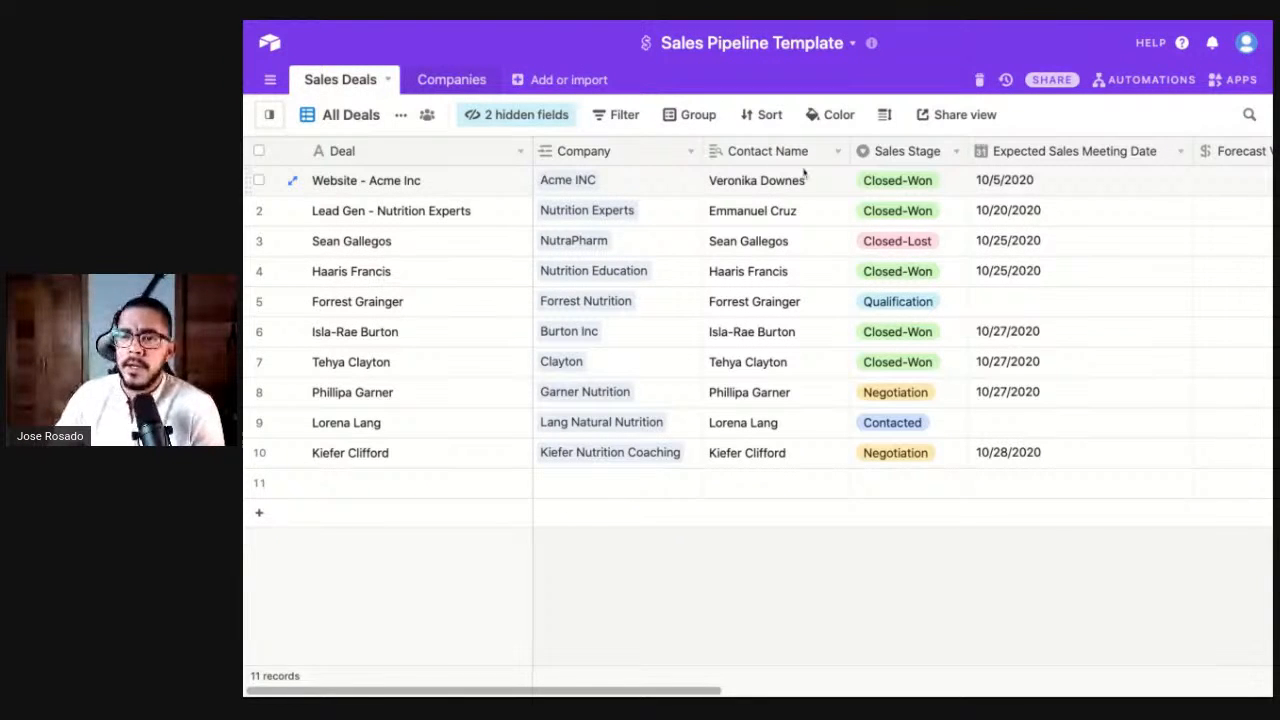
scroll(787, 183, right, 3)
scroll(787, 183, right, 5)
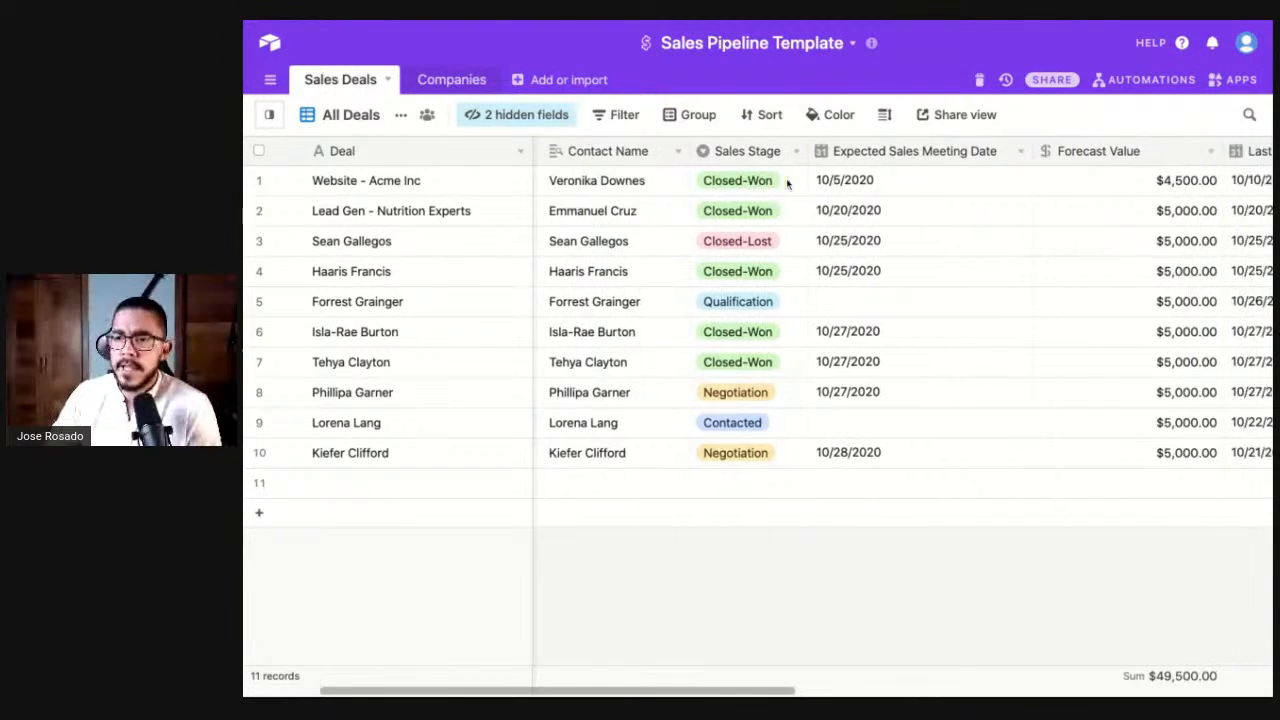
scroll(748, 200, right, 2)
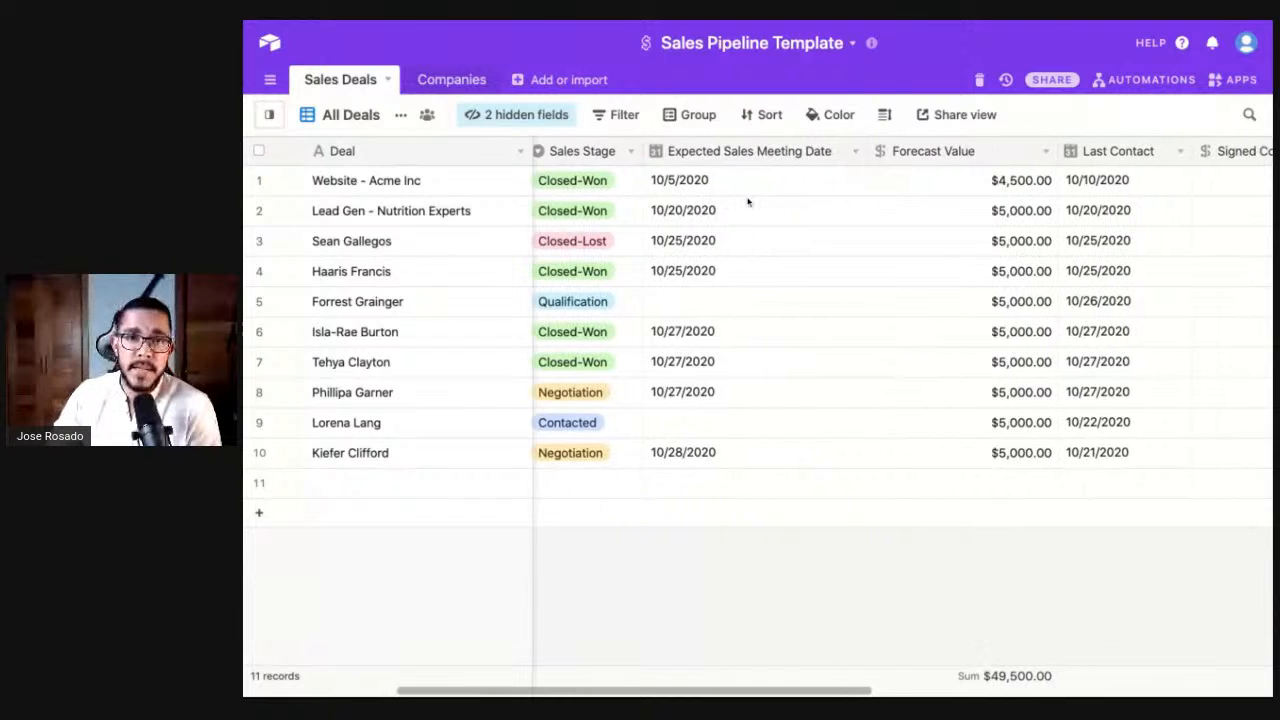
click(710, 188)
click(710, 188)
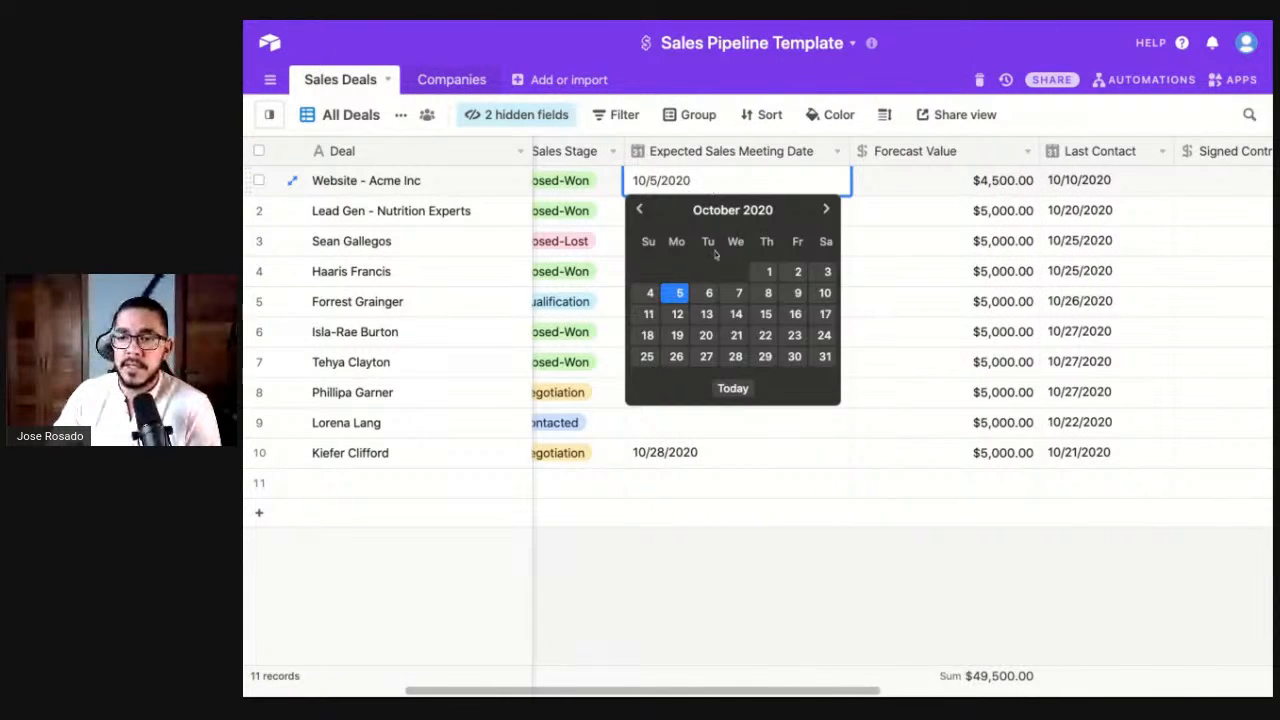
click(814, 570)
- Review row 1's signed contract value $7,000.00 and Contacted Over value Email
scroll(814, 570, right, 5)
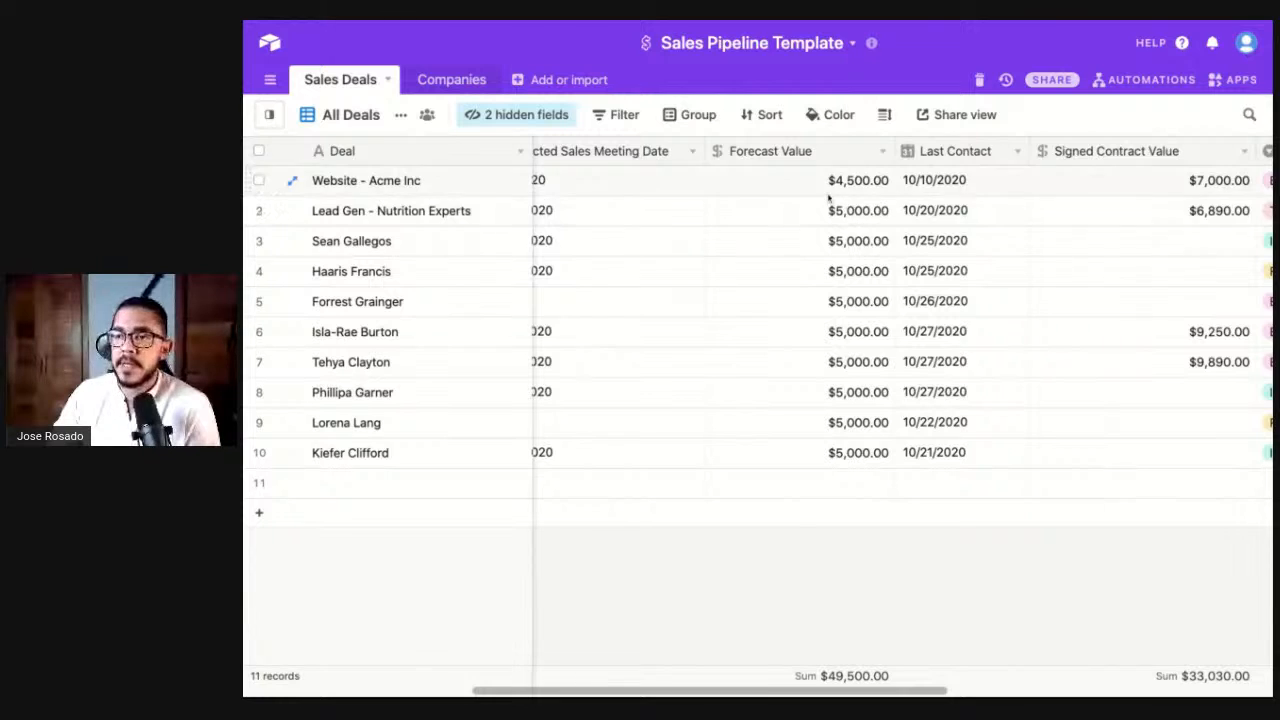
scroll(786, 192, right, 3)
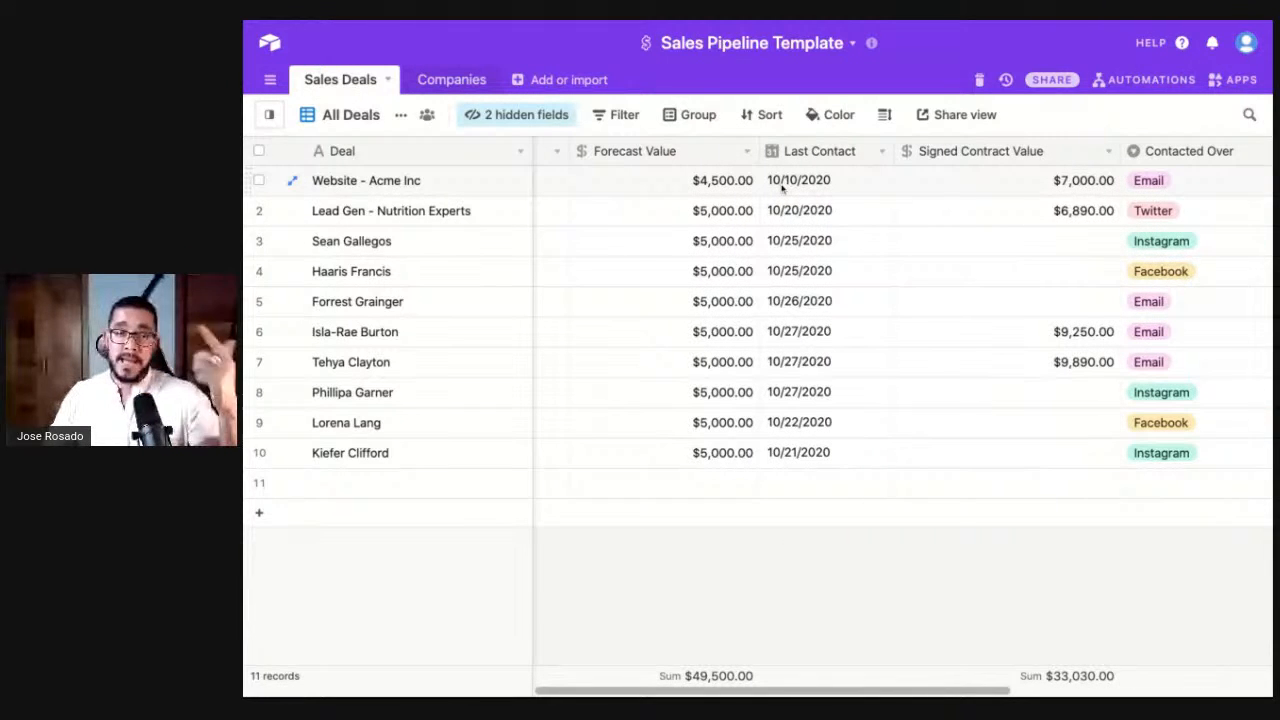
scroll(884, 215, right, 2)
scroll(884, 215, right, 1)
click(851, 187)
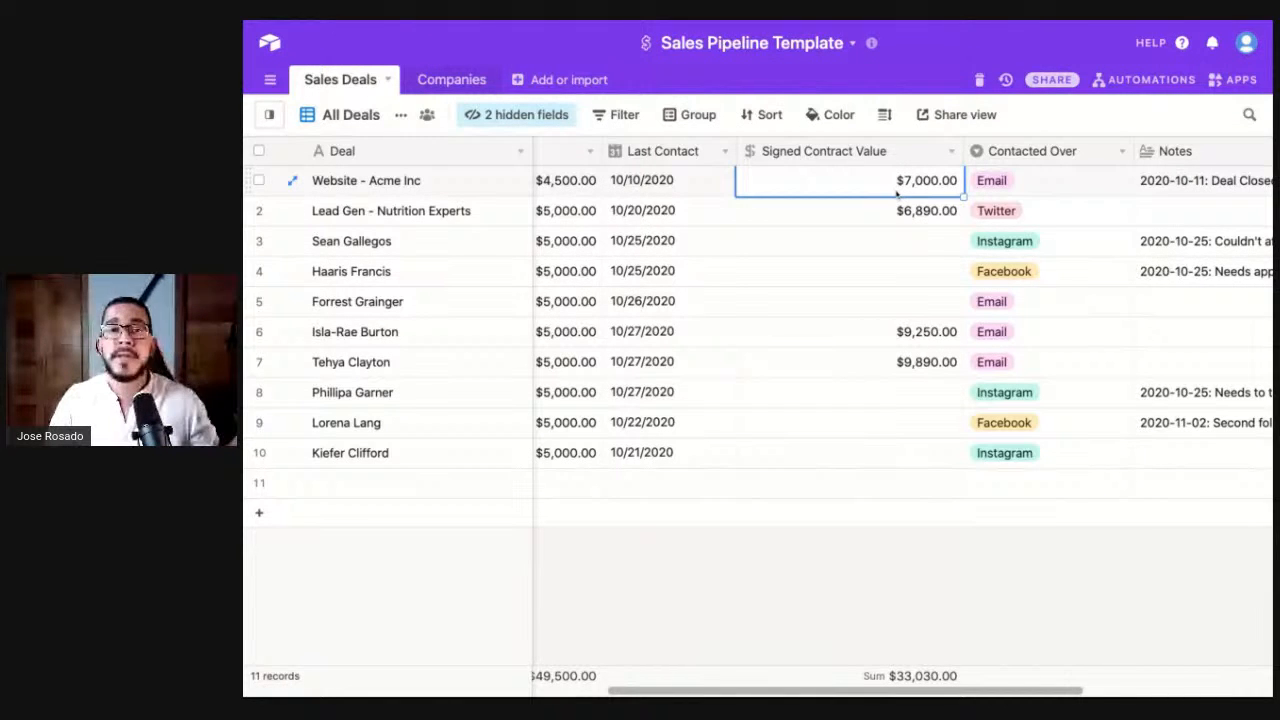
scroll(808, 214, left, 10)
scroll(913, 195, right, 3)
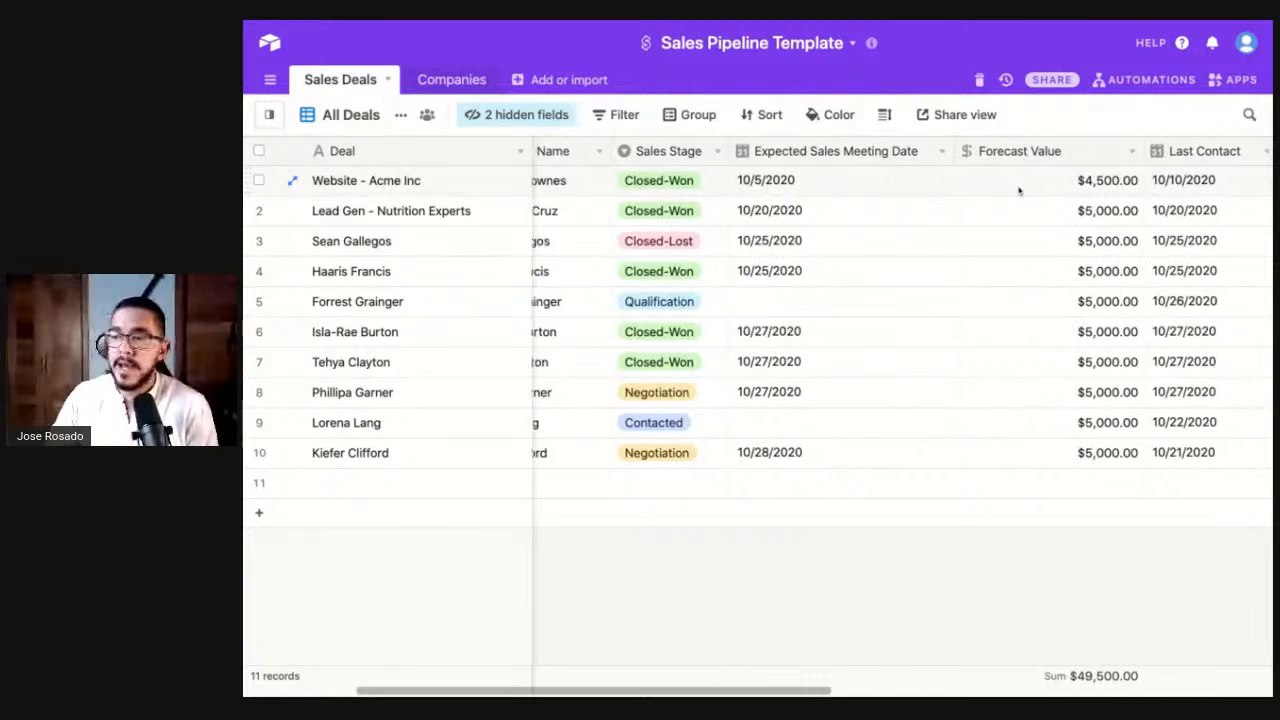
scroll(1019, 190, right, 10)
click(778, 190)
scroll(778, 190, right, 3)
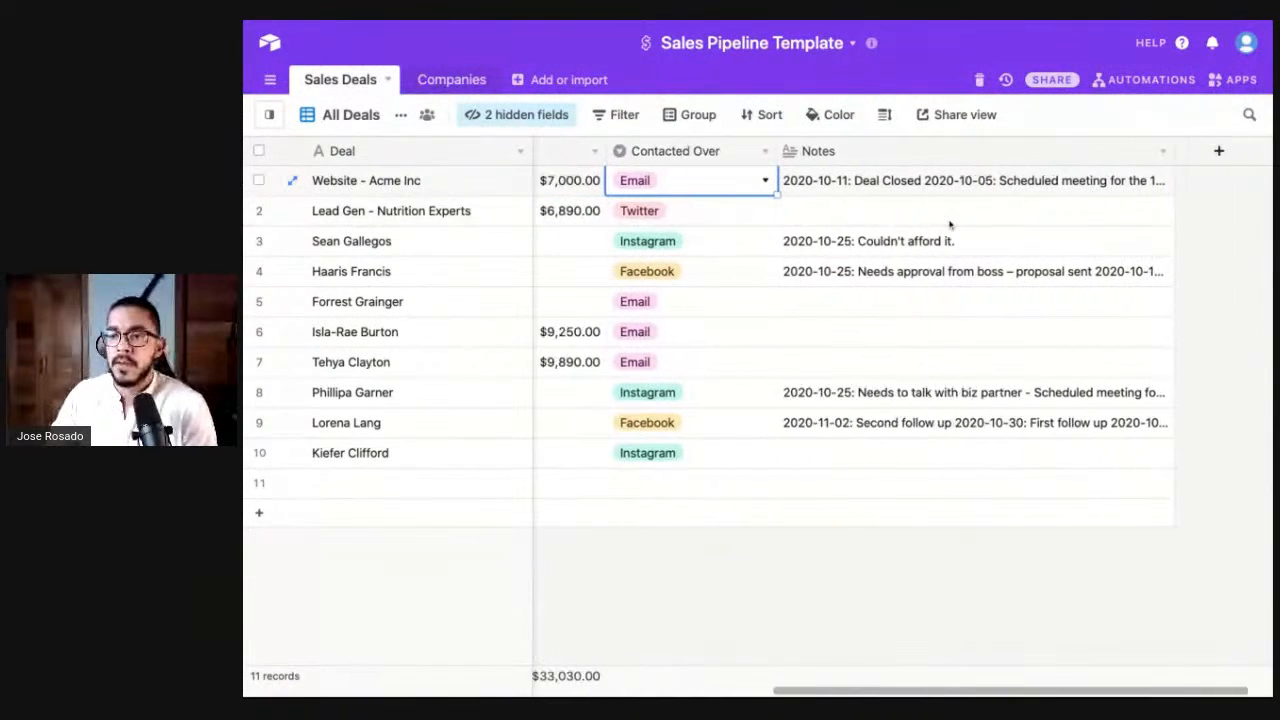
- Expand row 1's Notes and practise selecting words such as Deal and contact
double_click(848, 180)
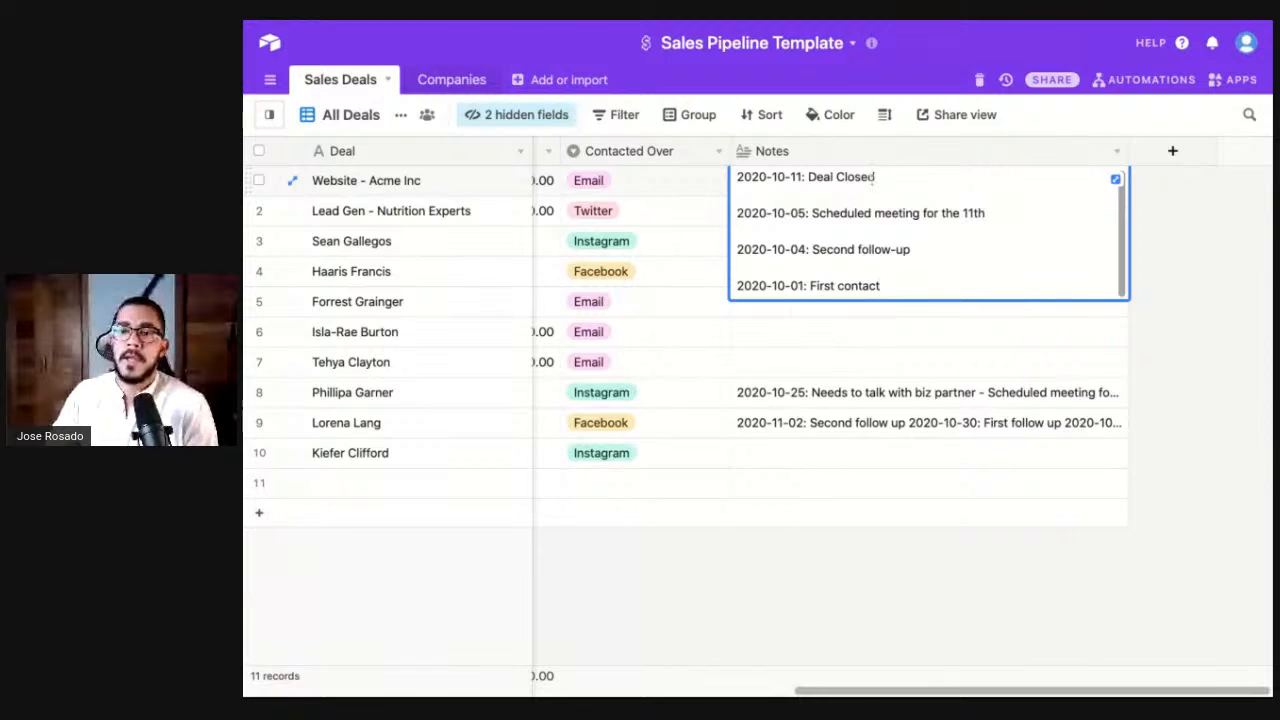
scroll(865, 213, up, 1)
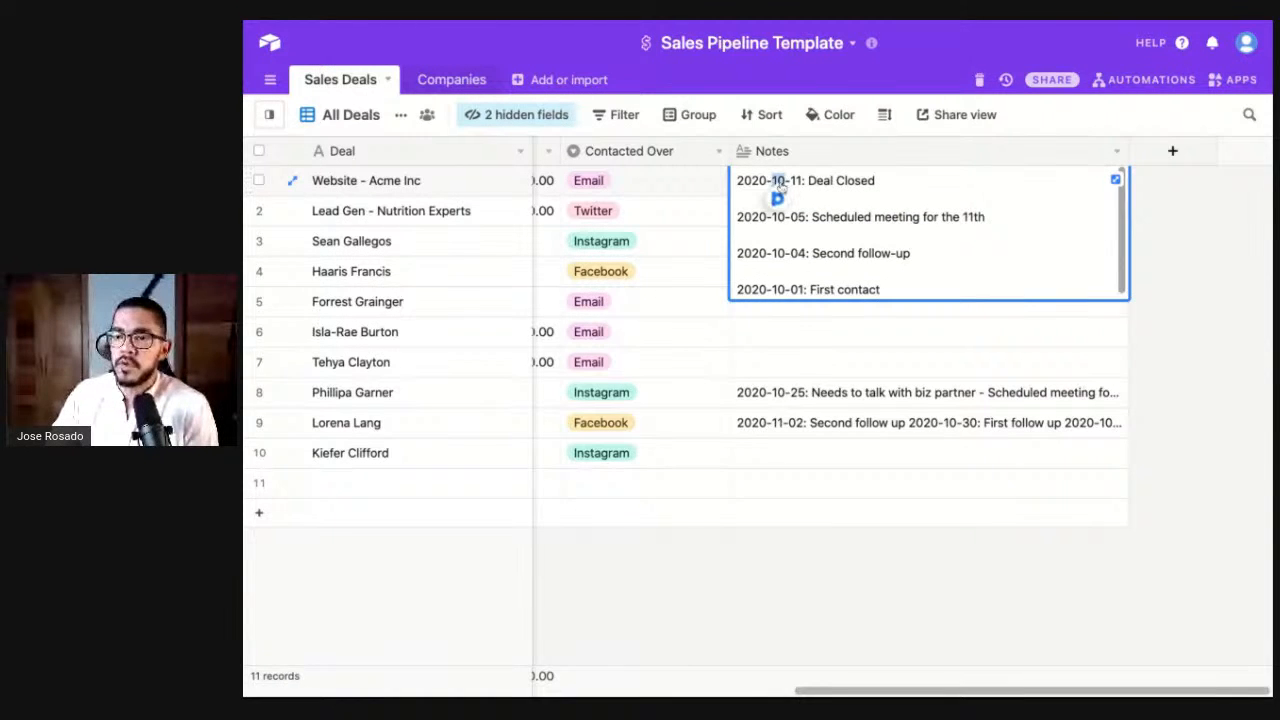
double_click(814, 181)
click(874, 180)
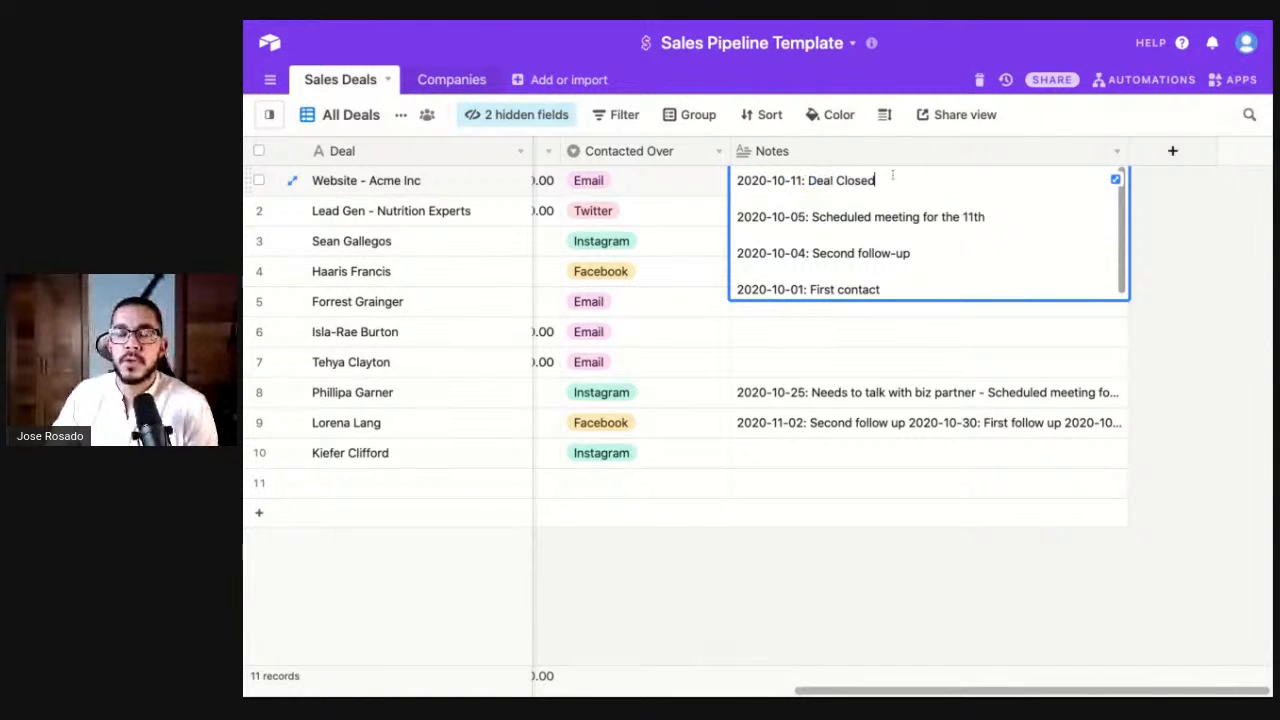
click(898, 284)
double_click(787, 286)
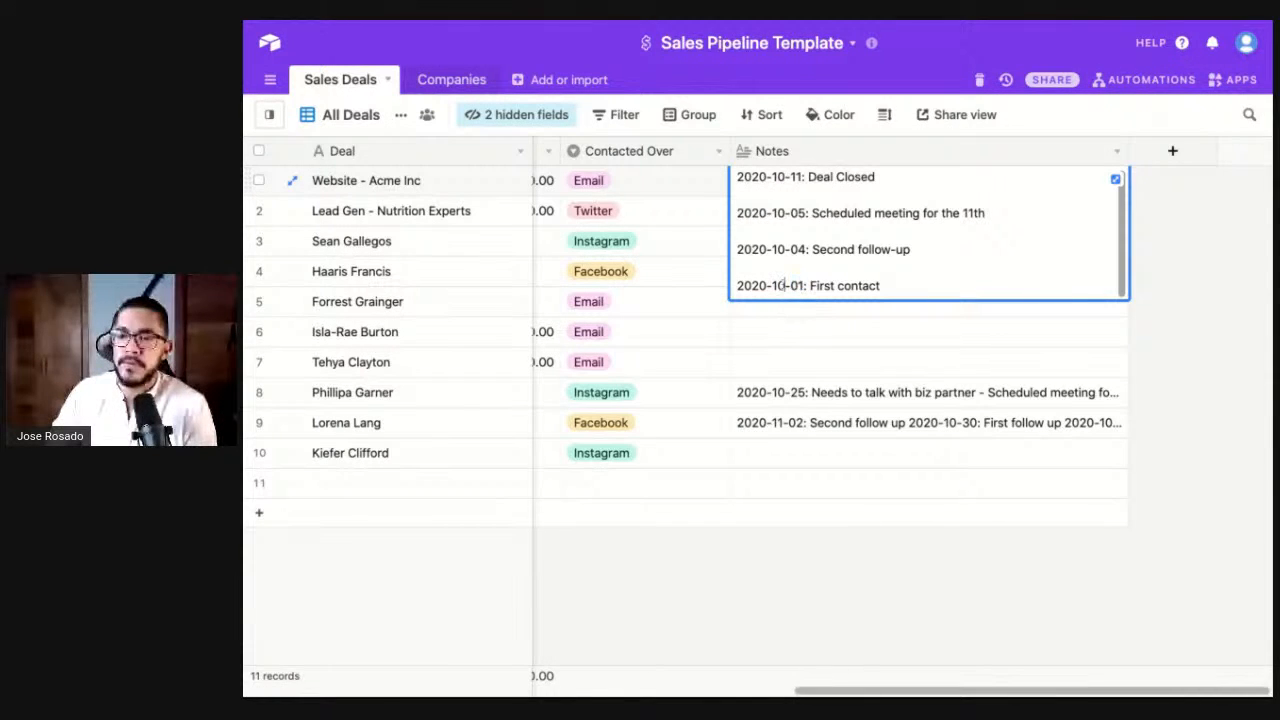
drag(851, 287, 888, 289)
key(shift+Up)
key(shift+Up)
key(shift+Up)
key(shift+Up)
key(shift+Up)
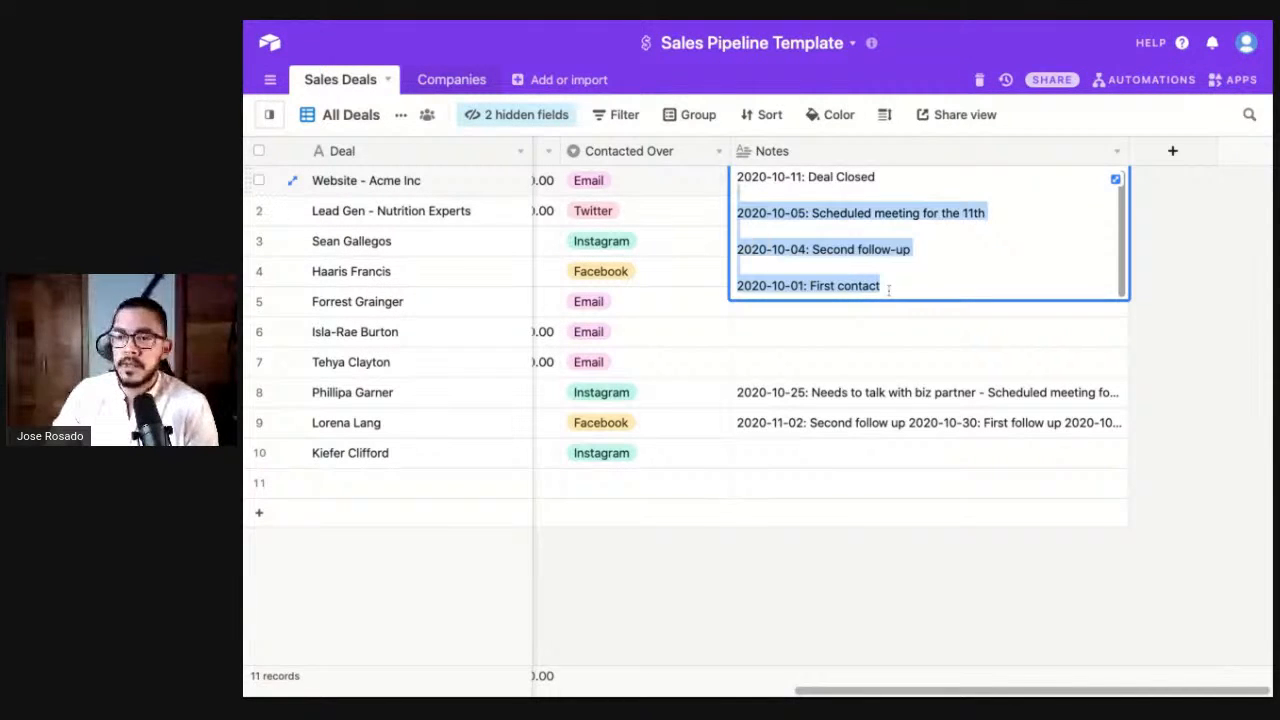
click(801, 208)
- Select and deselect more note passages, then close the expanded Notes entry
scroll(803, 207, up, 1)
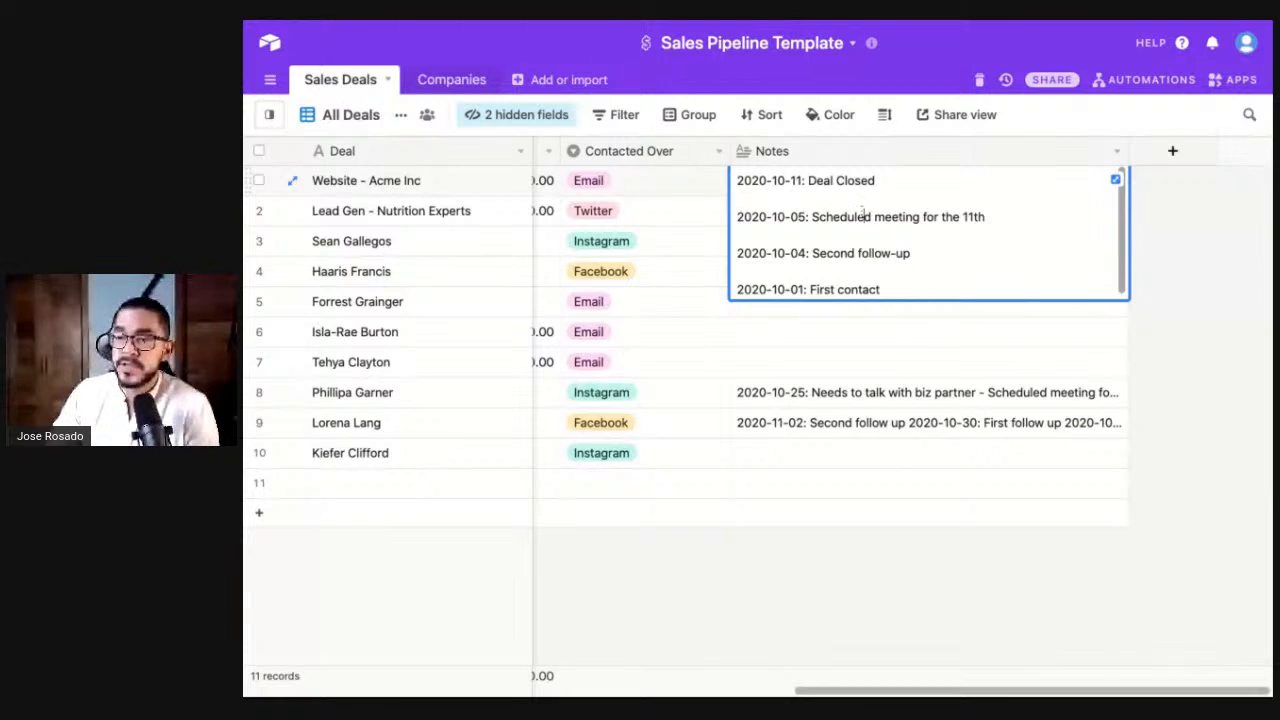
click(893, 262)
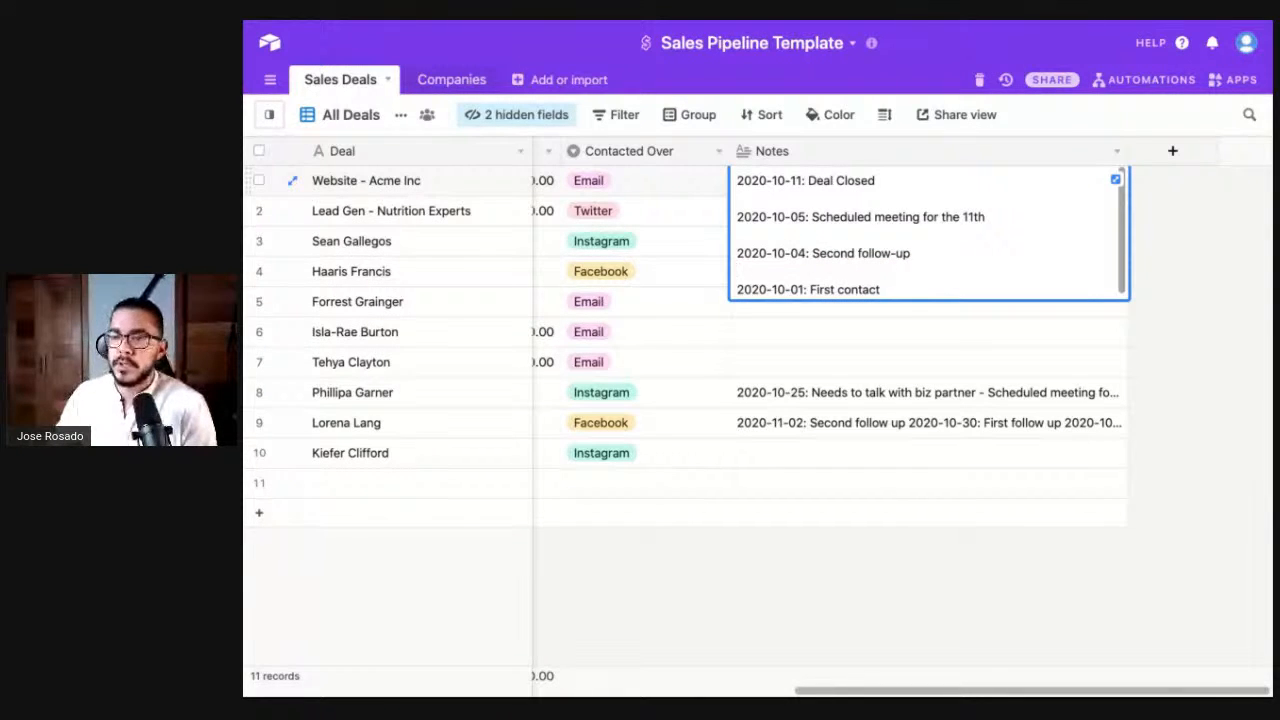
drag(908, 285, 861, 286)
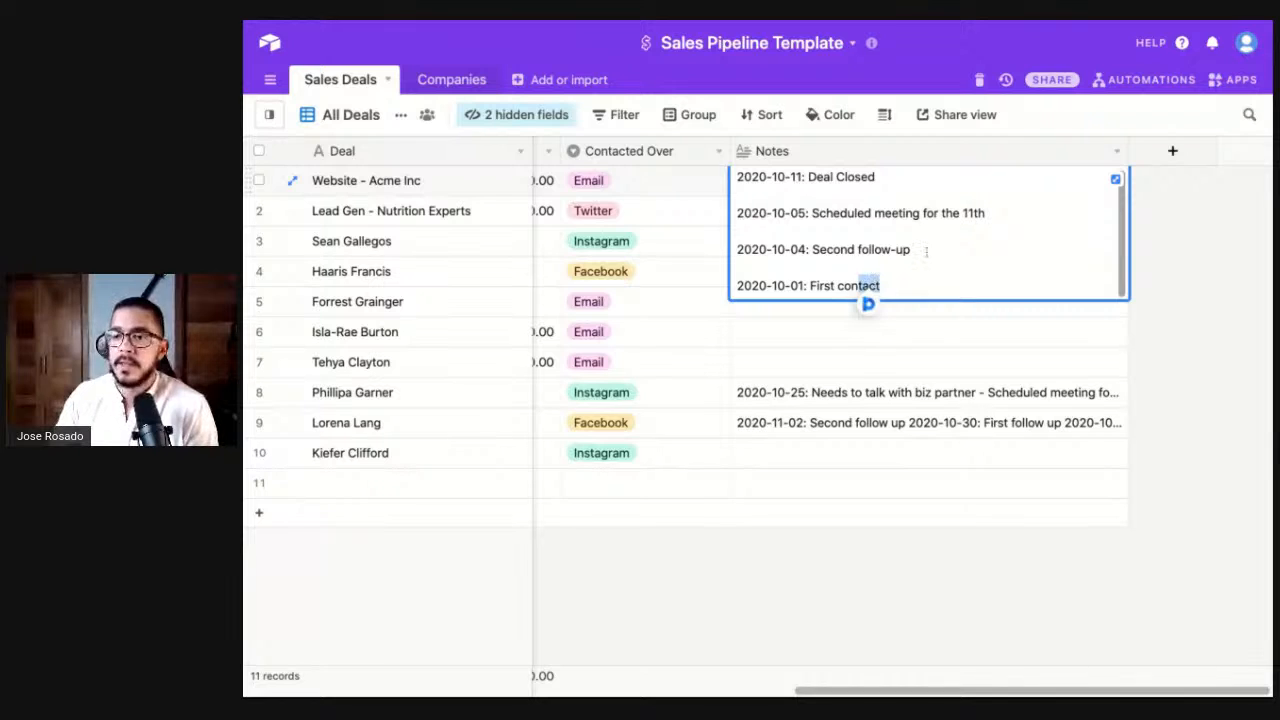
drag(926, 250, 834, 250)
click(931, 248)
drag(993, 212, 772, 180)
click(922, 212)
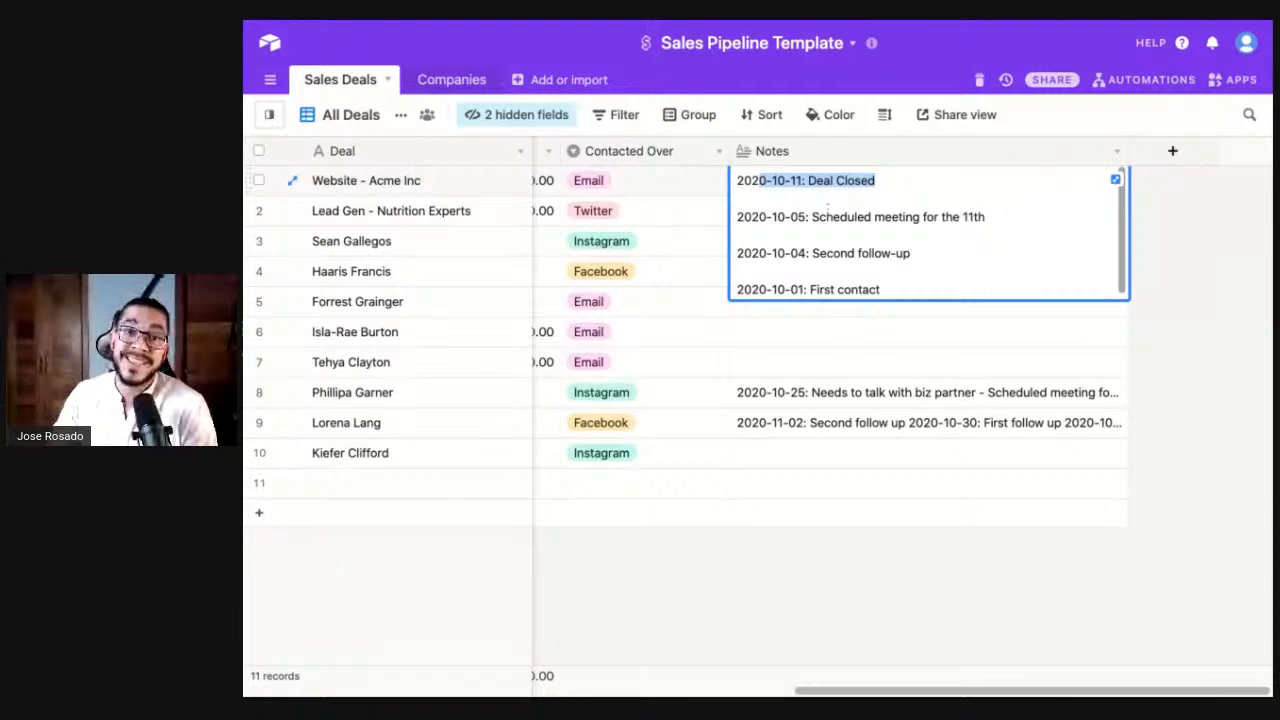
click(829, 500)
scroll(829, 500, left, 10)
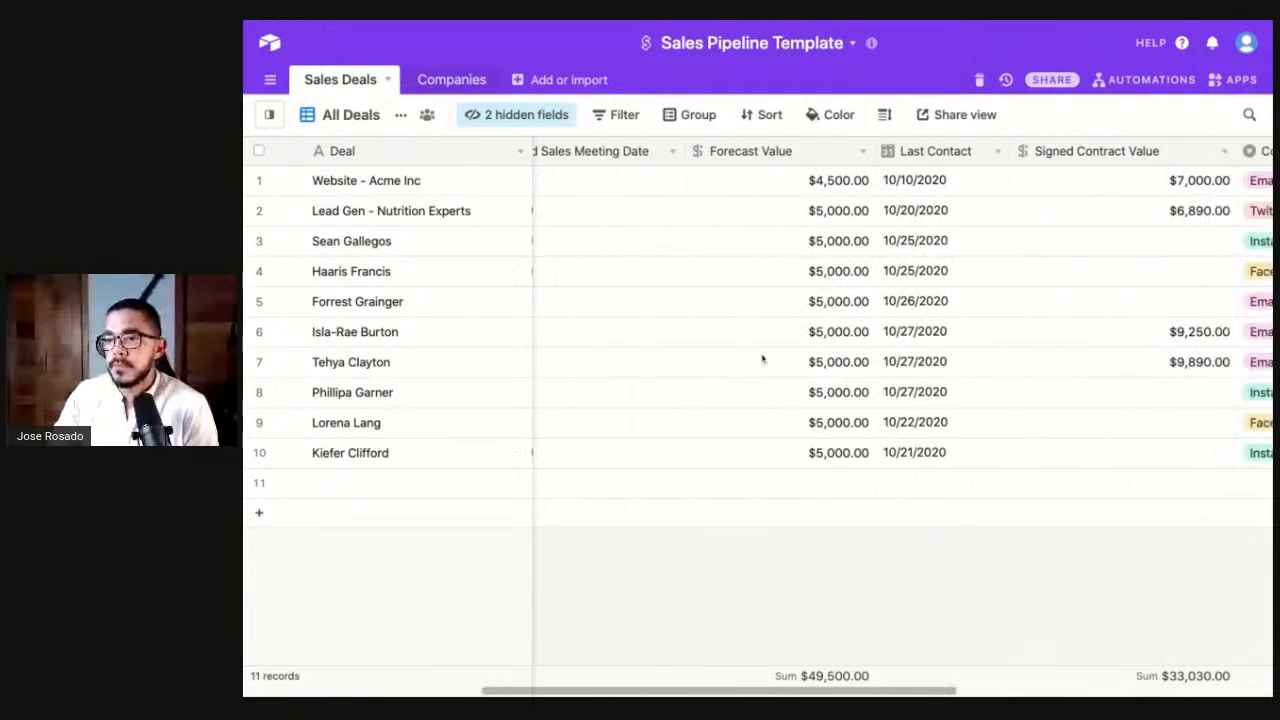
- Show the Sales Pipeline board without the views list and move the Qualification deal into Contacted
scroll(762, 359, left, 8)
scroll(763, 360, left, 4)
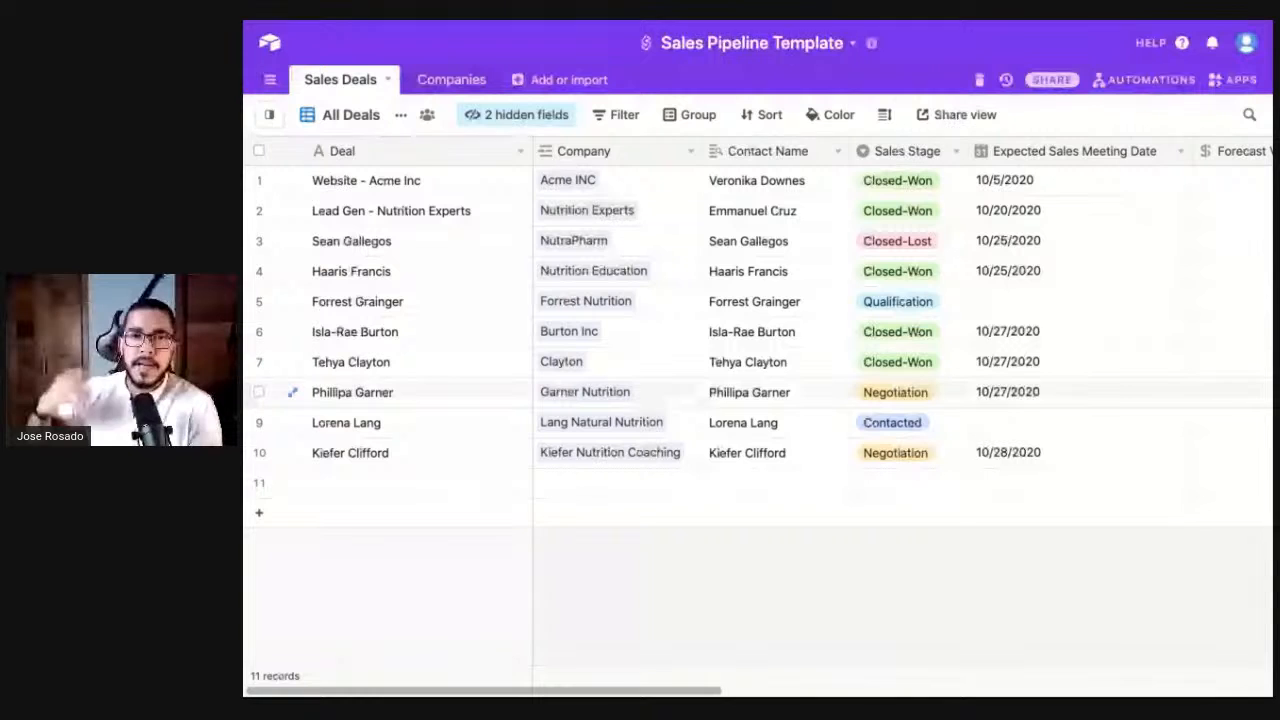
click(271, 116)
click(330, 237)
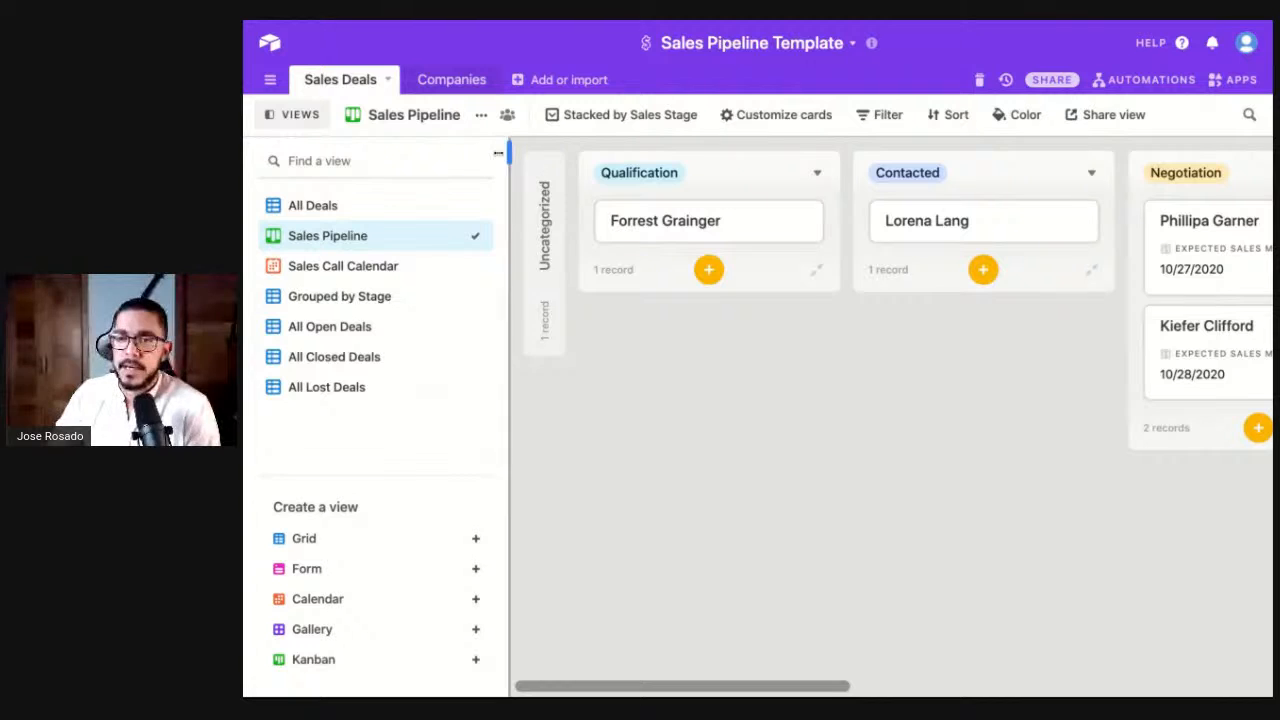
click(298, 118)
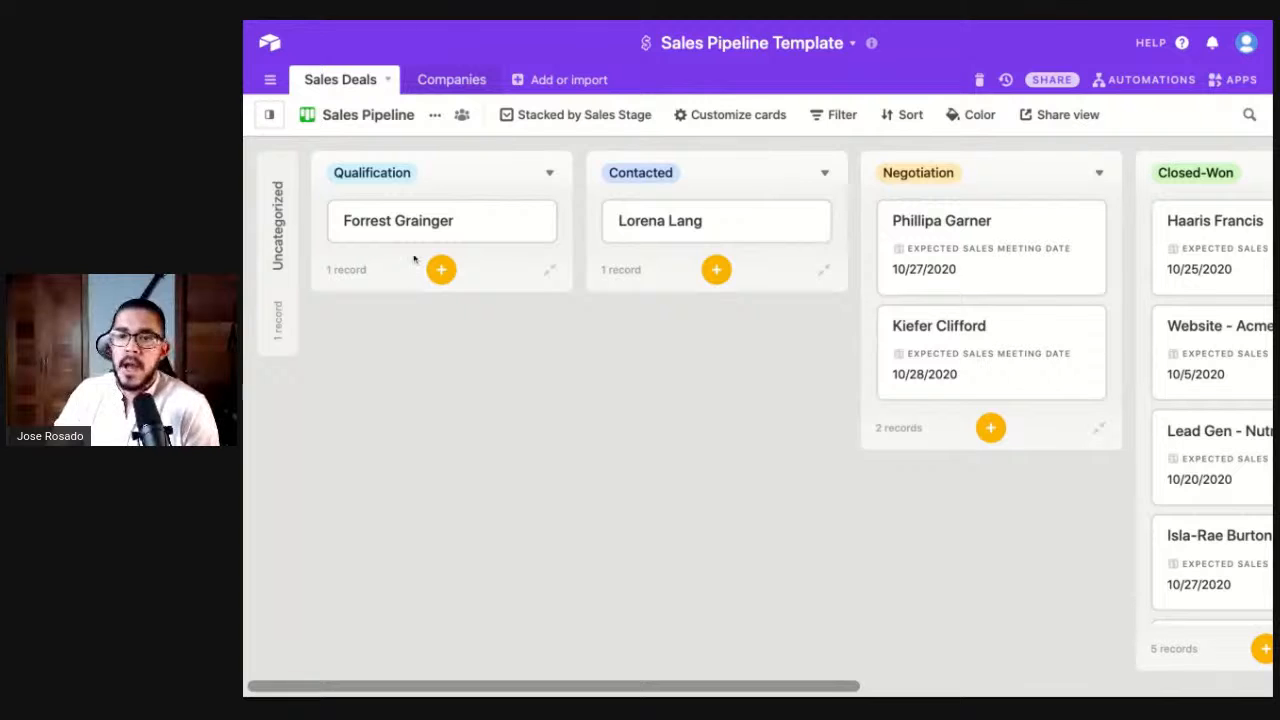
drag(394, 229, 708, 213)
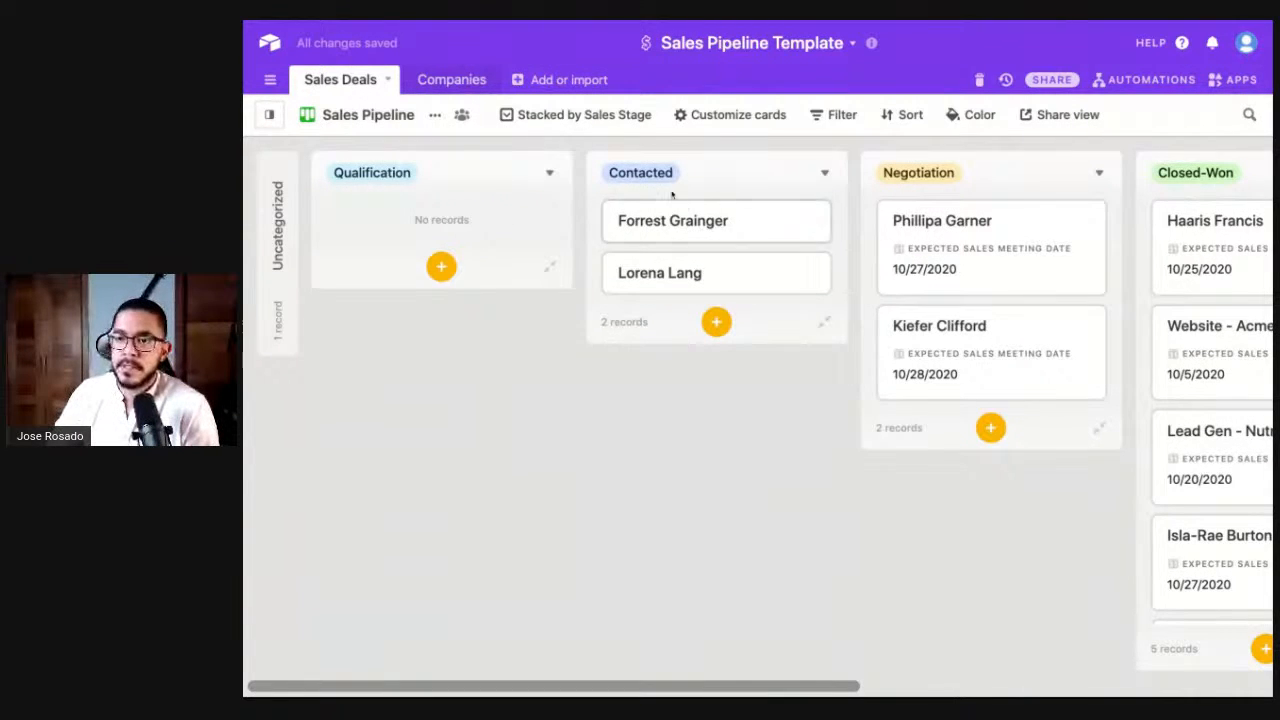
click(652, 216)
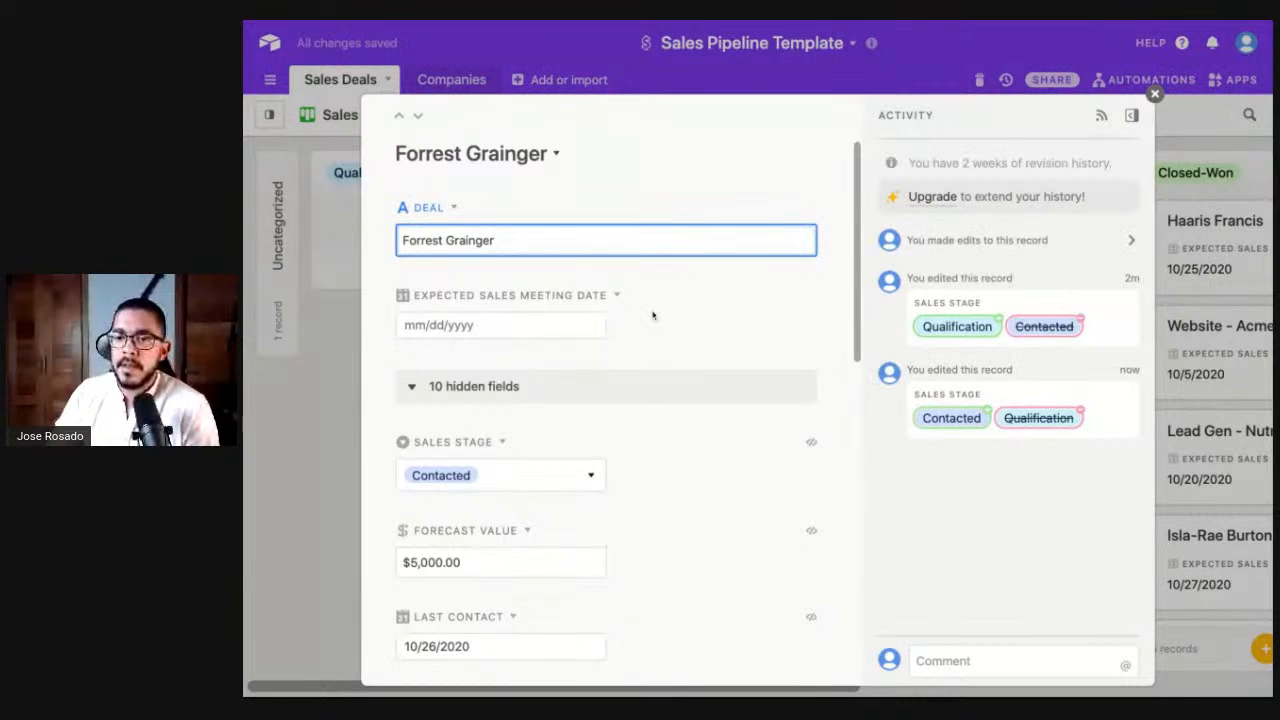
- Write the note '2020-11-20: First Contact' in the deal's Notes field
scroll(652, 315, down, 1)
scroll(652, 315, down, 3)
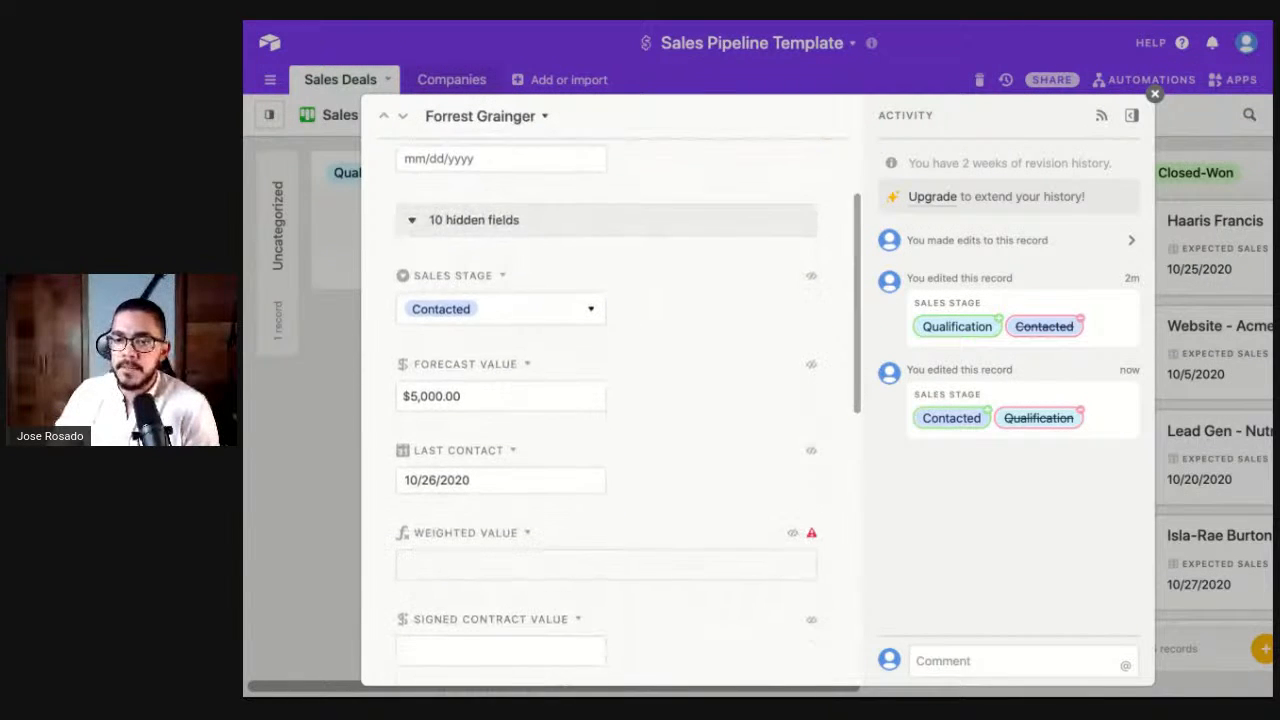
scroll(498, 604, down, 10)
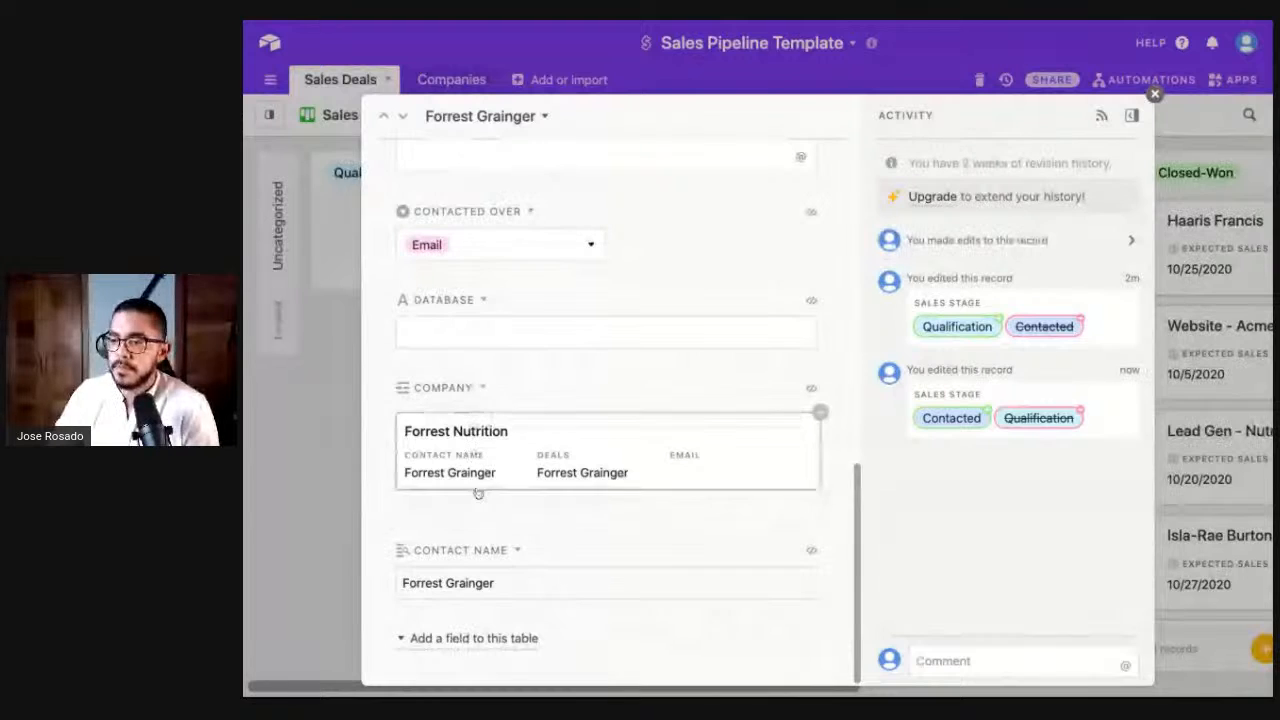
scroll(846, 371, up, 8)
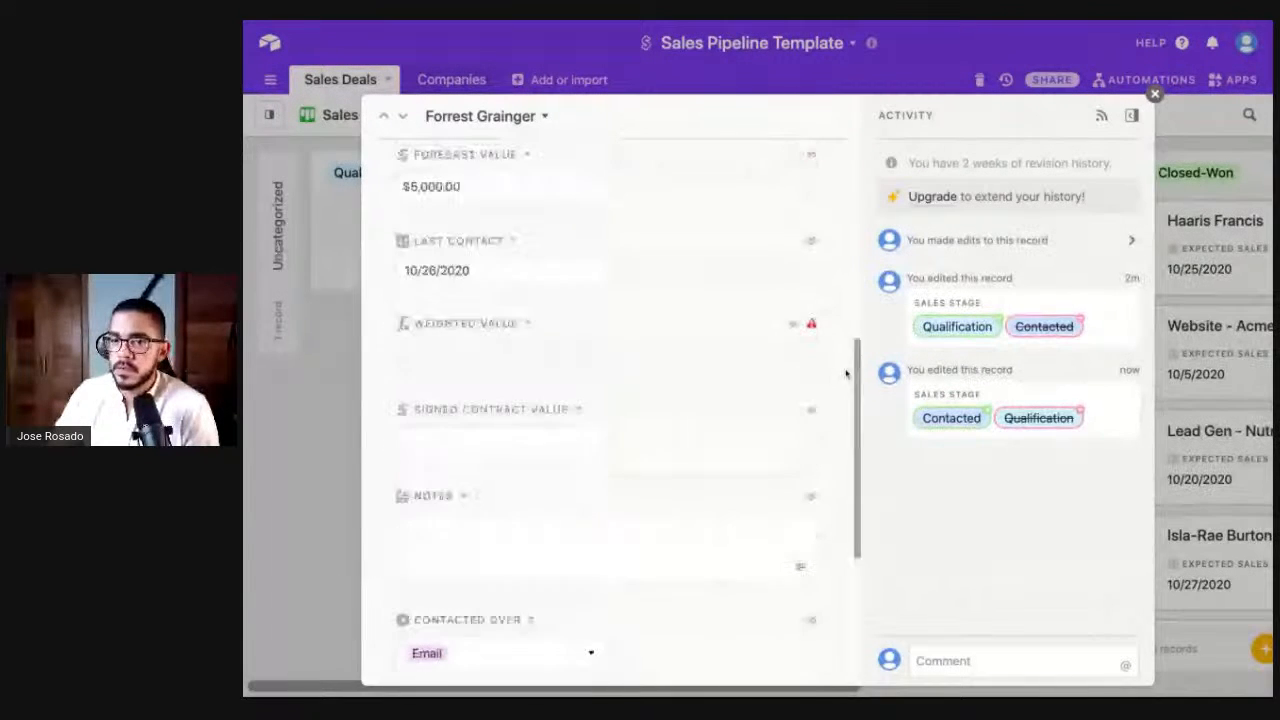
click(475, 522)
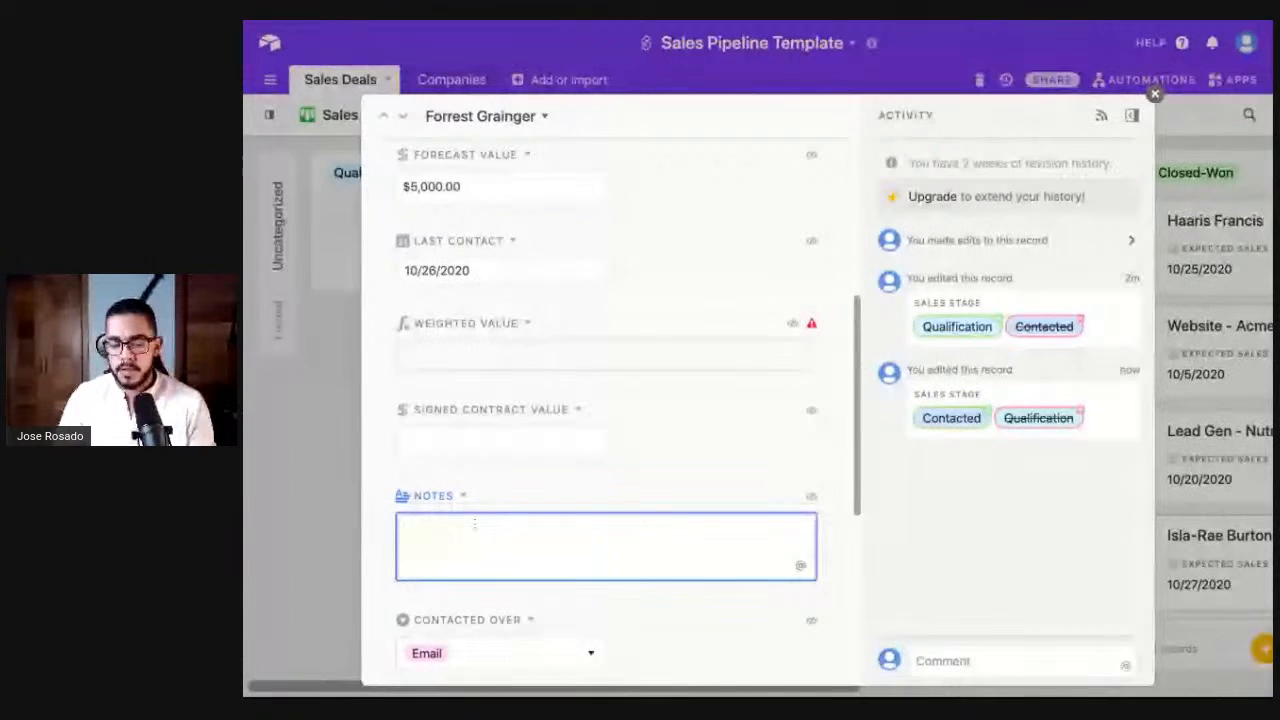
text(201)
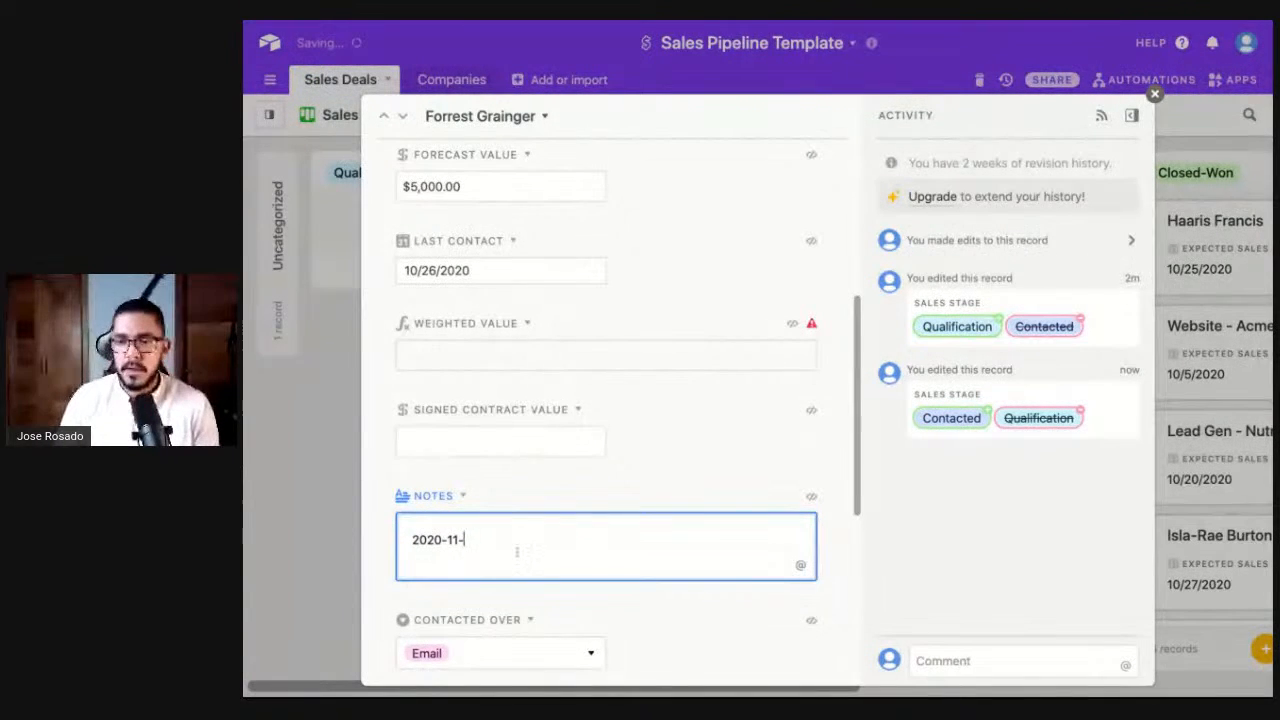
key(BackSpace)
key(BackSpace)
key(BackSpace)
key(BackSpace)
key(BackSpace)
text(: First Contact)
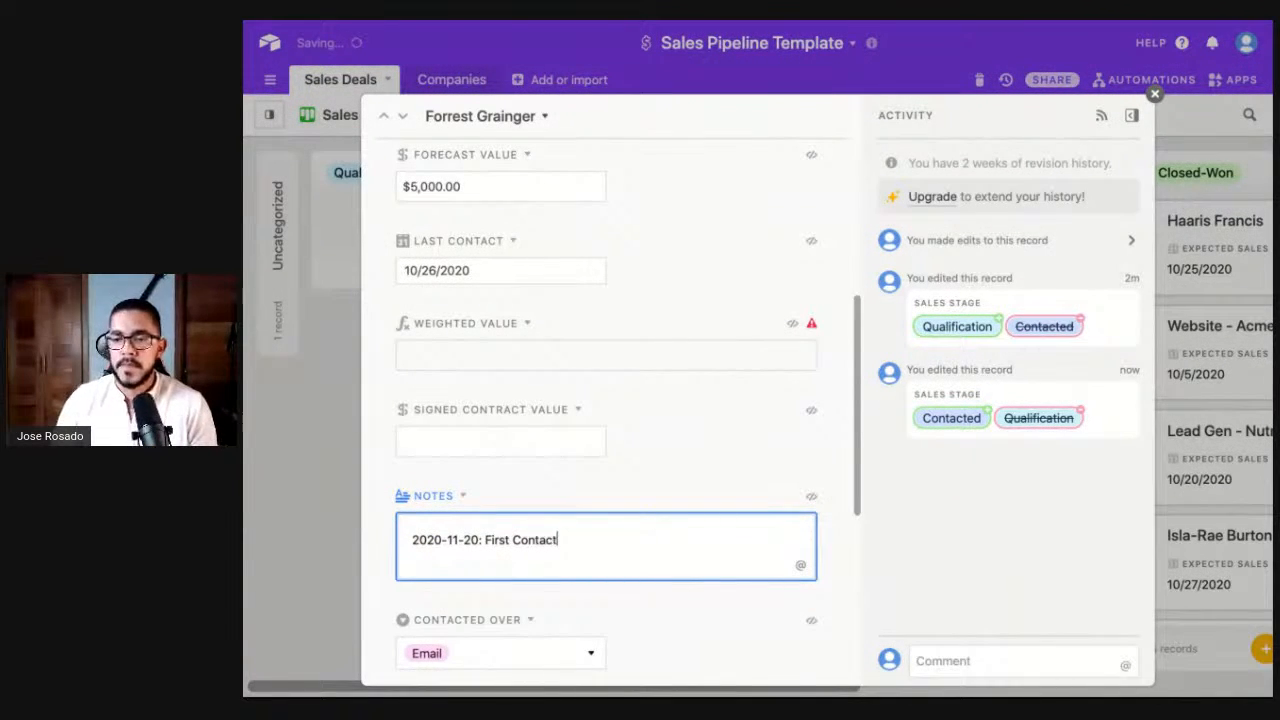
click(591, 503)
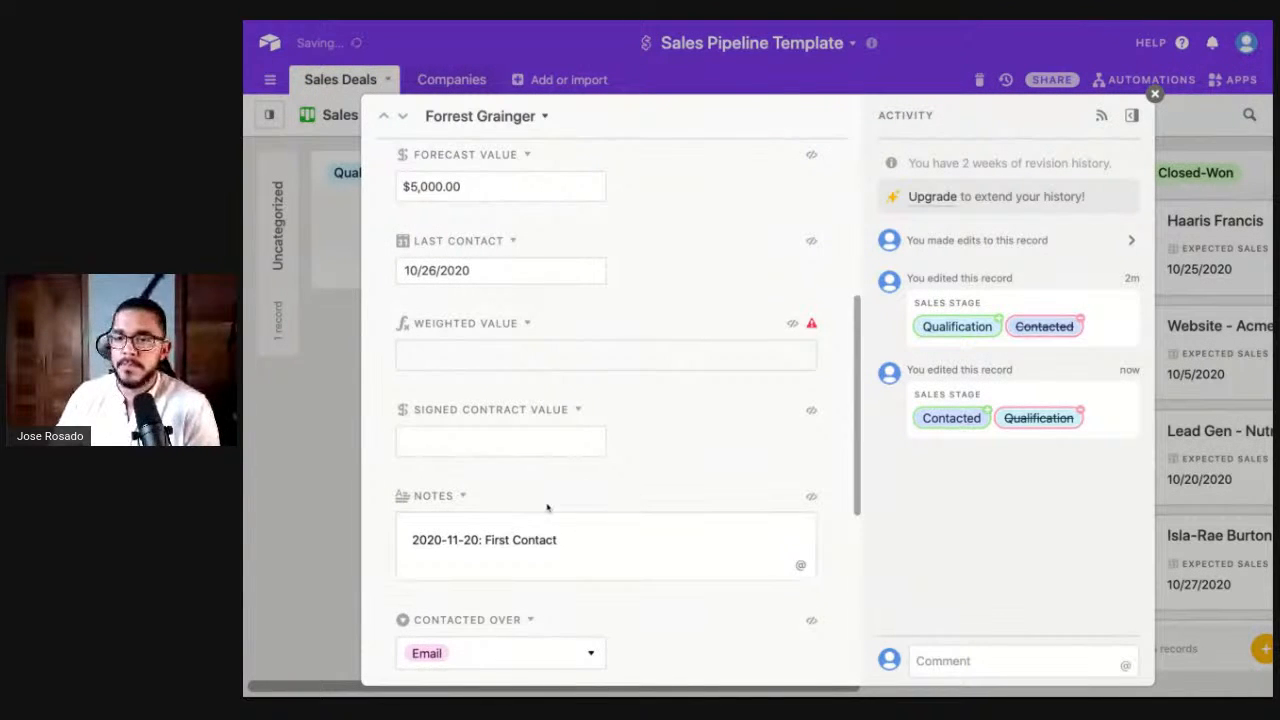
- Change Contacted Over from Email to Twitter and close the record
scroll(547, 508, up, 5)
scroll(606, 520, down, 10)
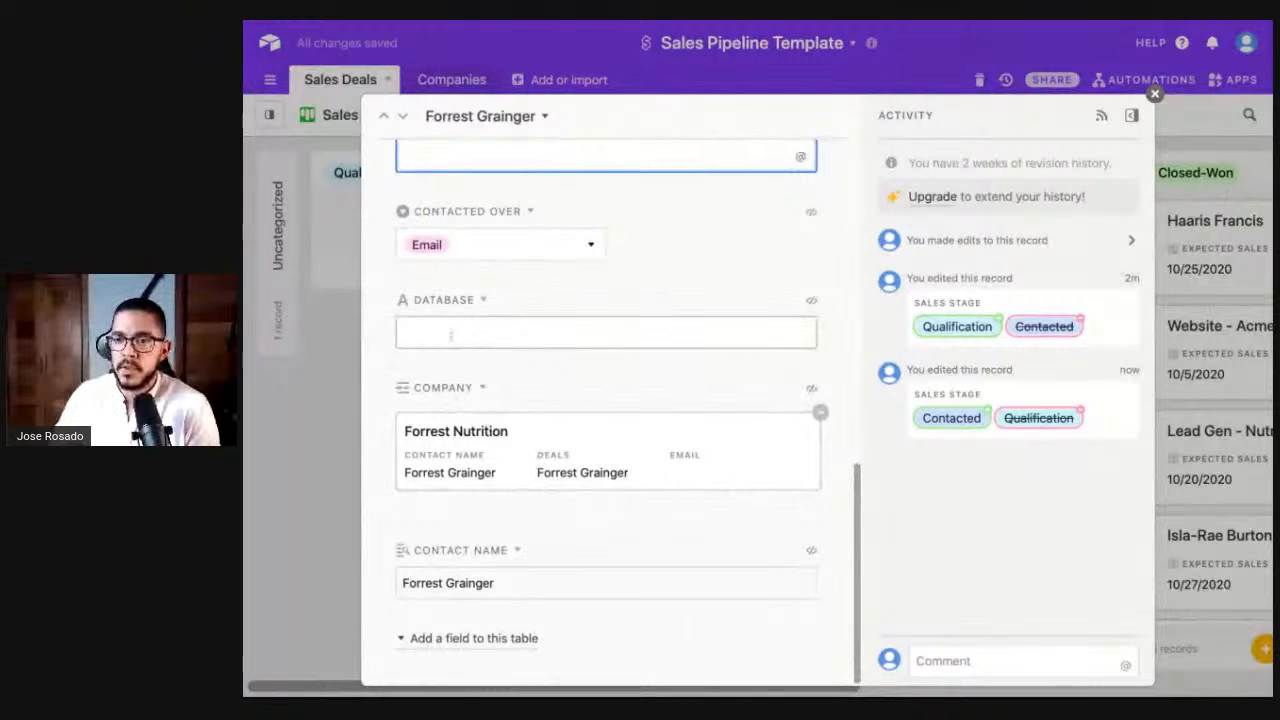
scroll(466, 326, up, 3)
click(589, 380)
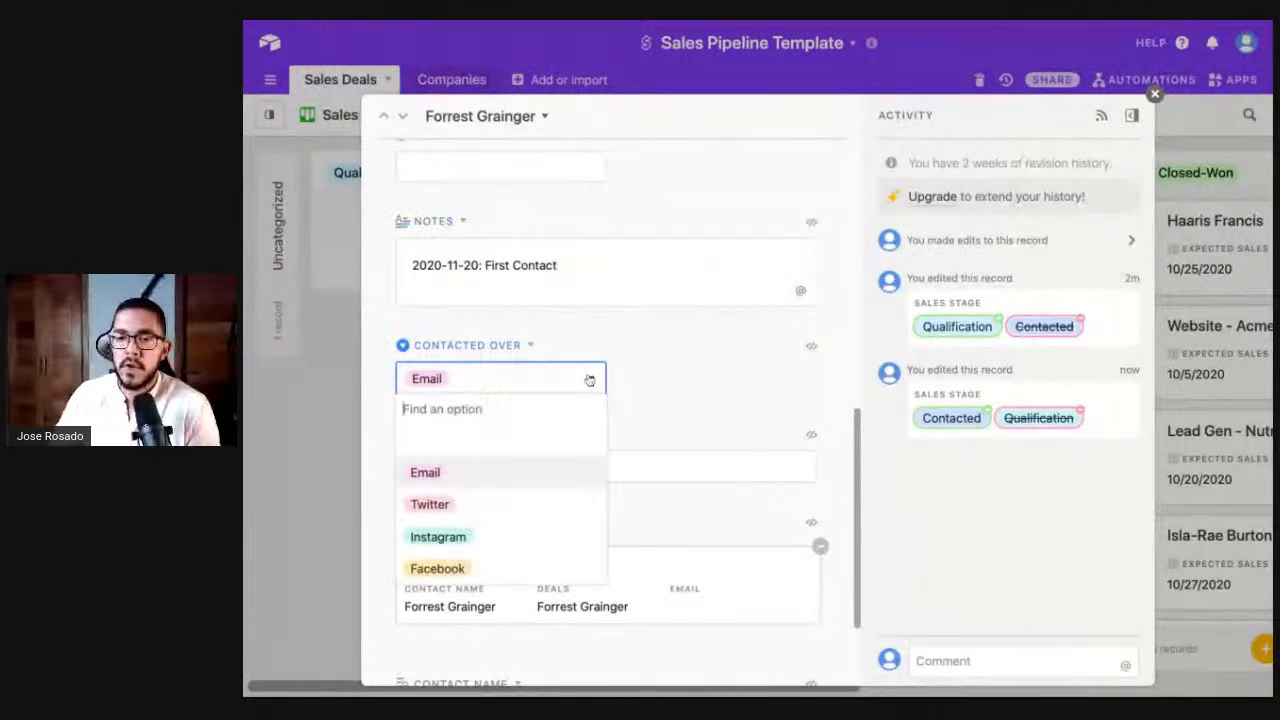
click(456, 508)
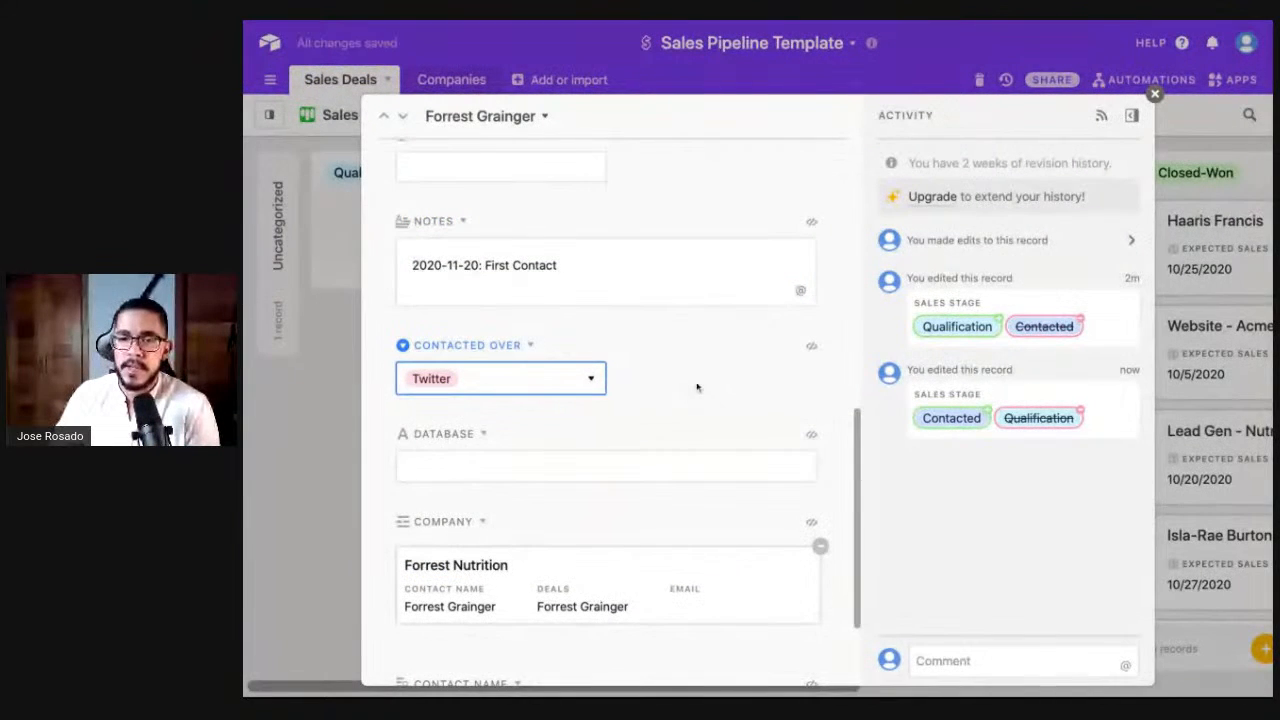
click(333, 453)
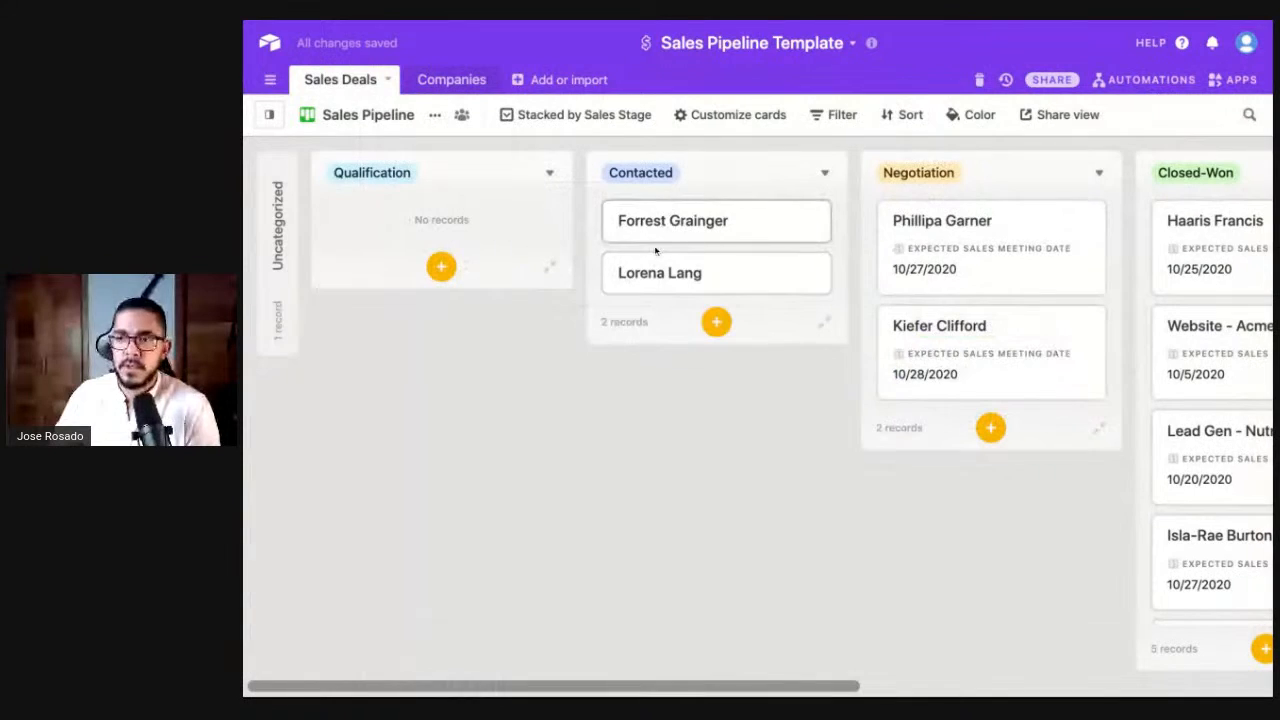
scroll(684, 228, right, 1)
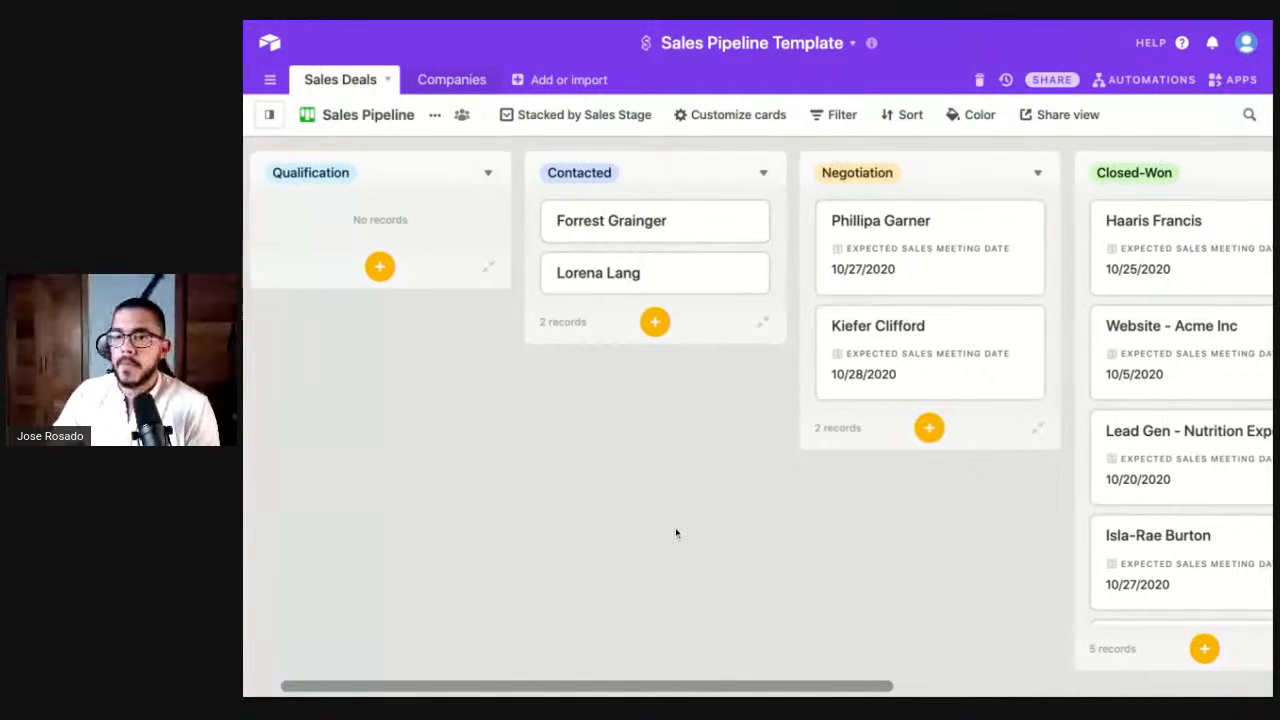
scroll(675, 527, right, 3)
- Move the deal to Negotiation and set its expected sales meeting date to 11/27/2020
drag(540, 217, 760, 216)
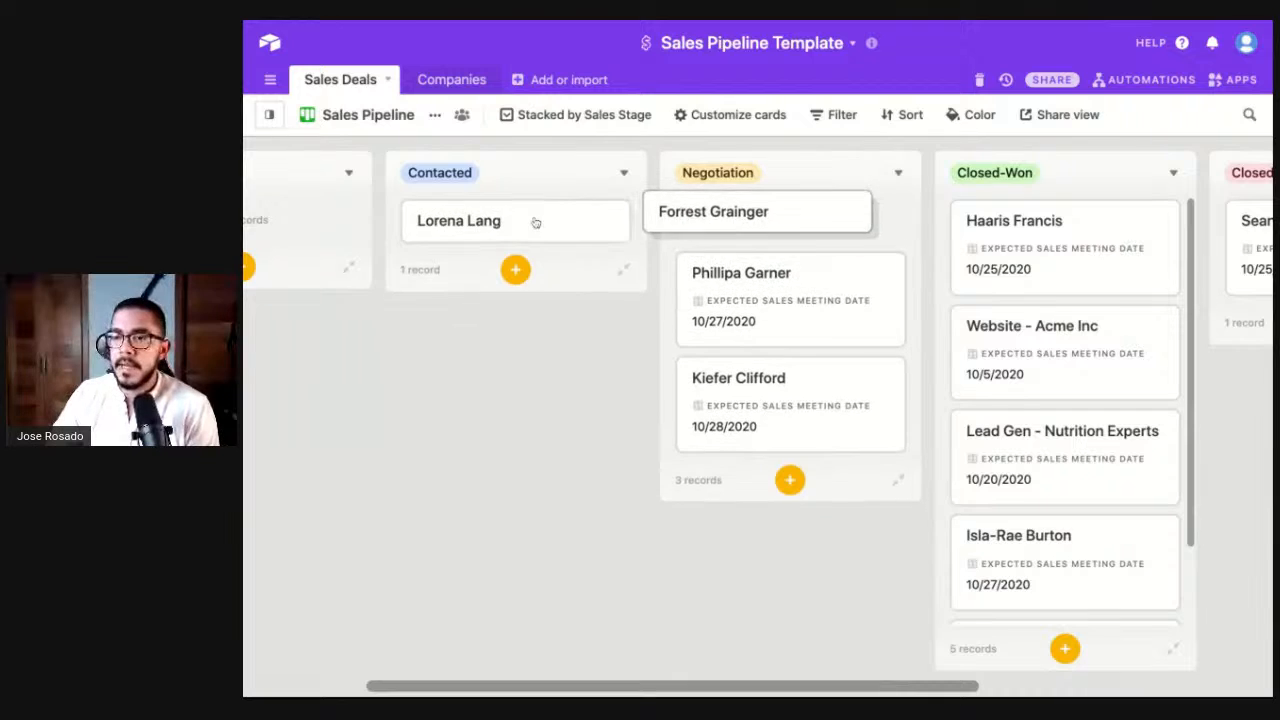
click(842, 217)
click(500, 325)
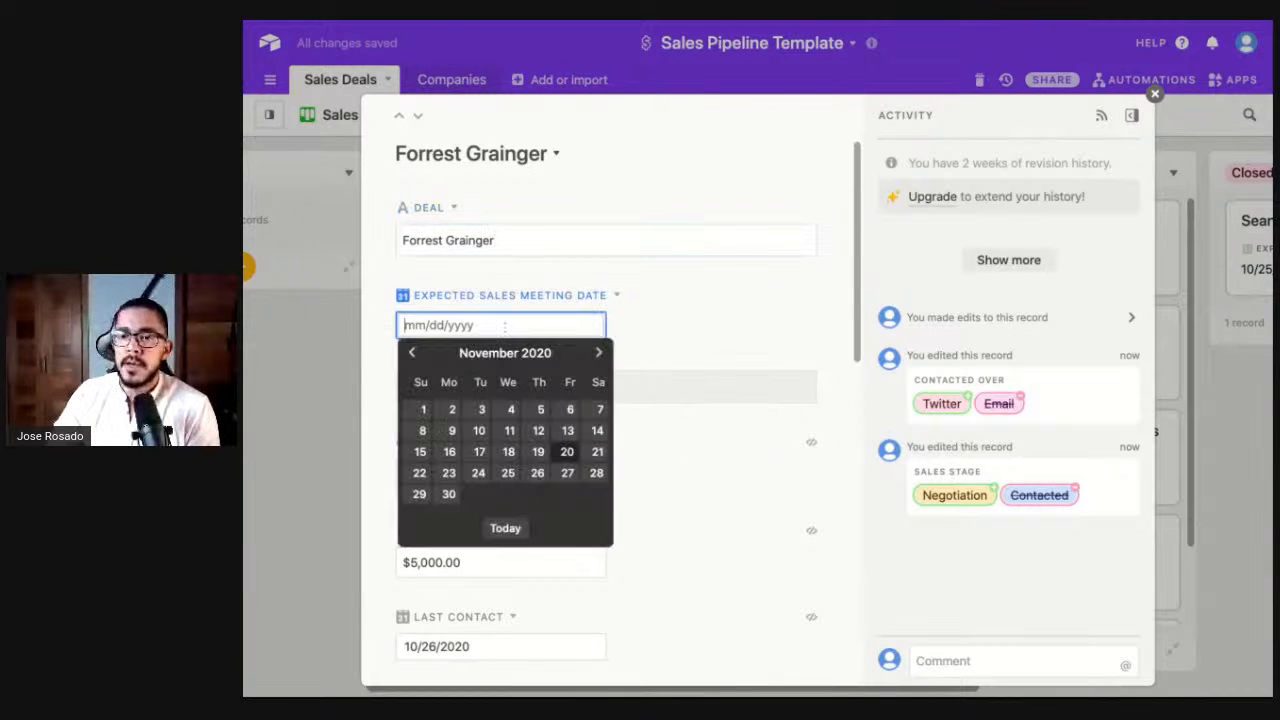
click(572, 472)
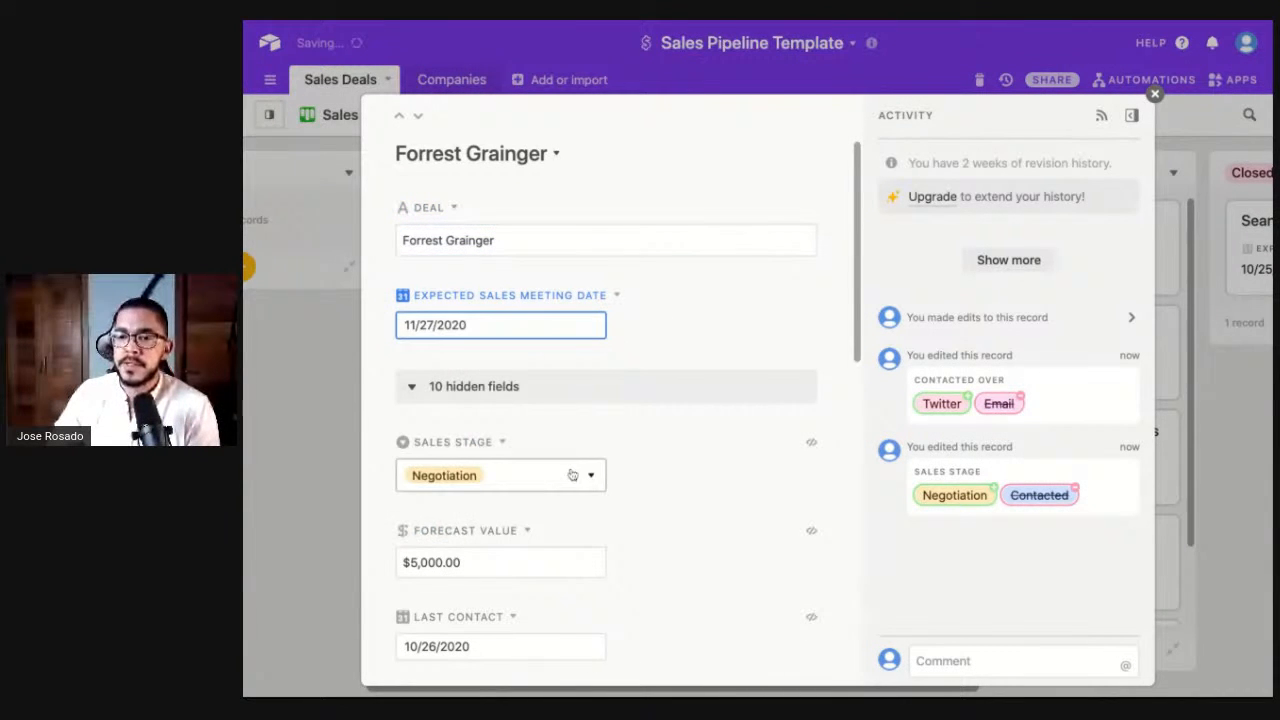
click(658, 473)
- Set Last Contact to 10/21/2020, close the record, and move the deal to Closed-Won
scroll(658, 473, down, 3)
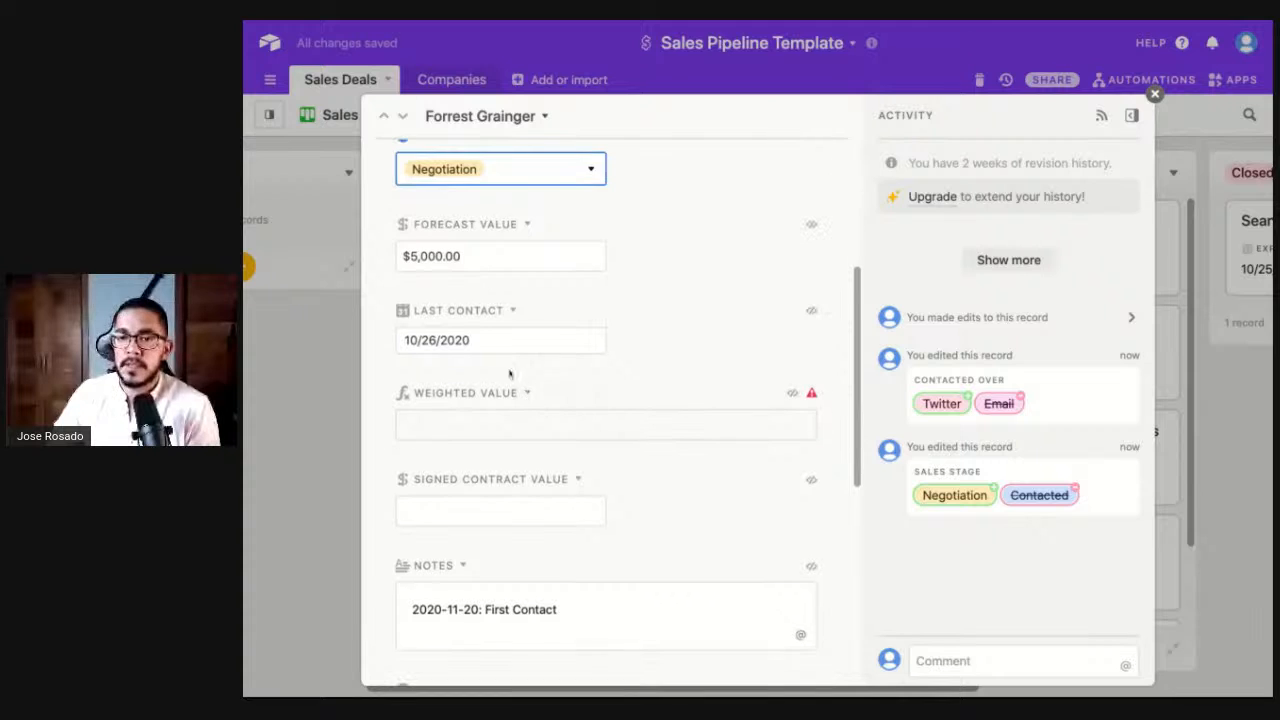
click(500, 338)
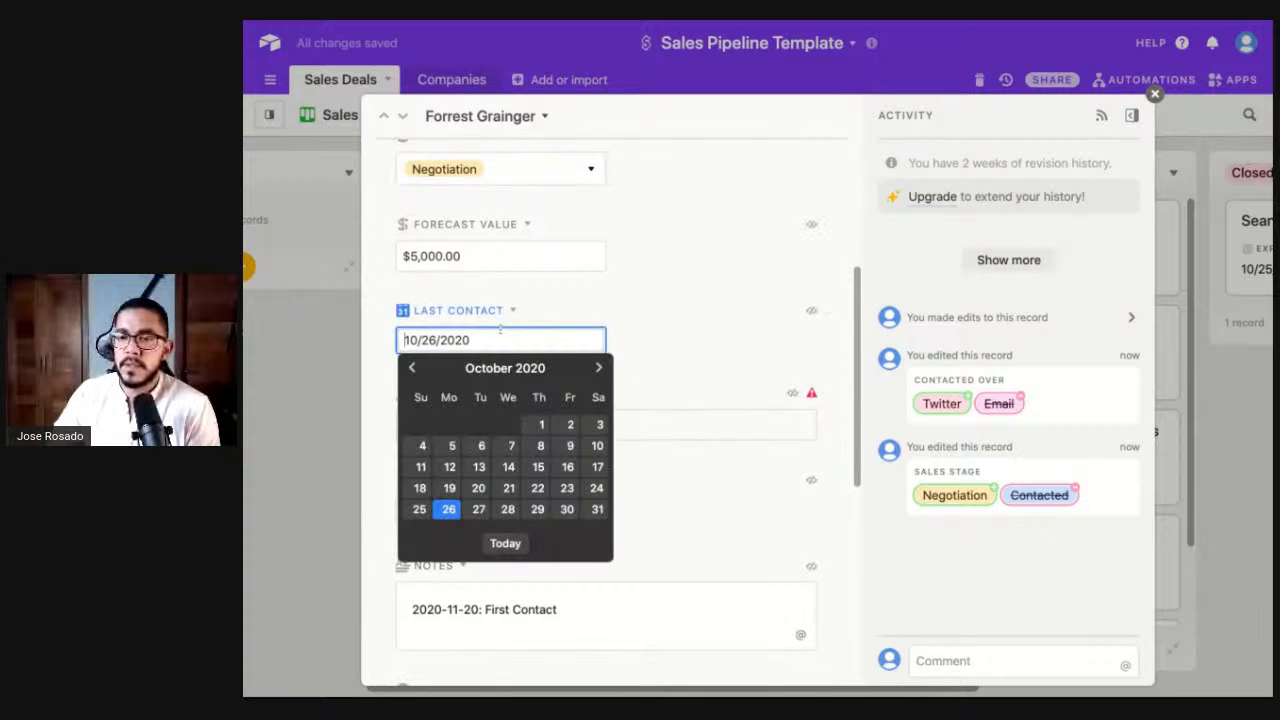
click(508, 489)
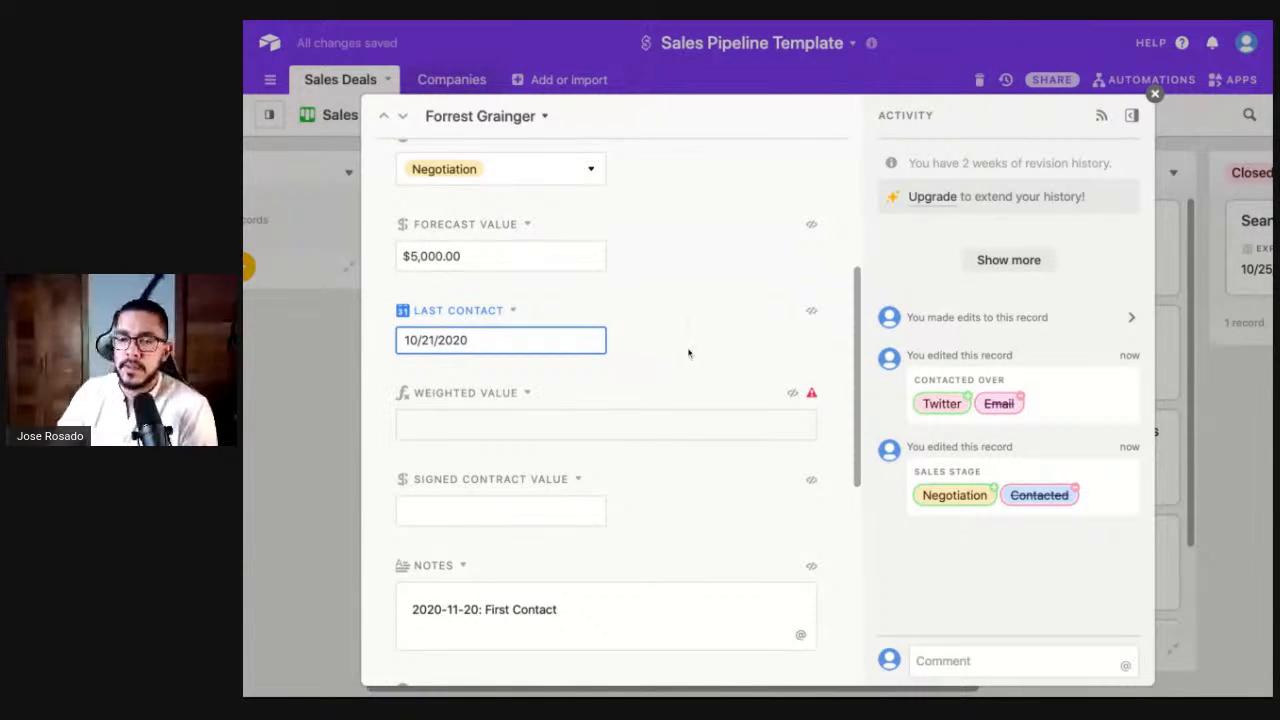
click(338, 428)
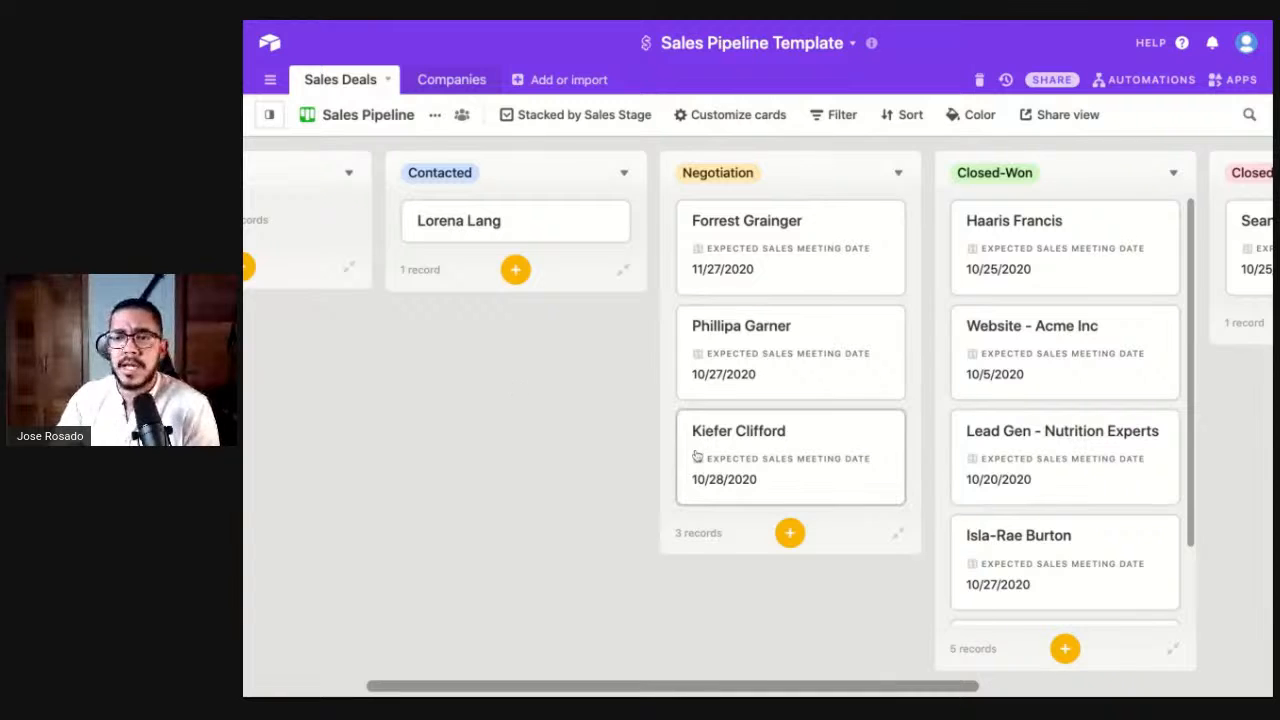
scroll(535, 428, right, 5)
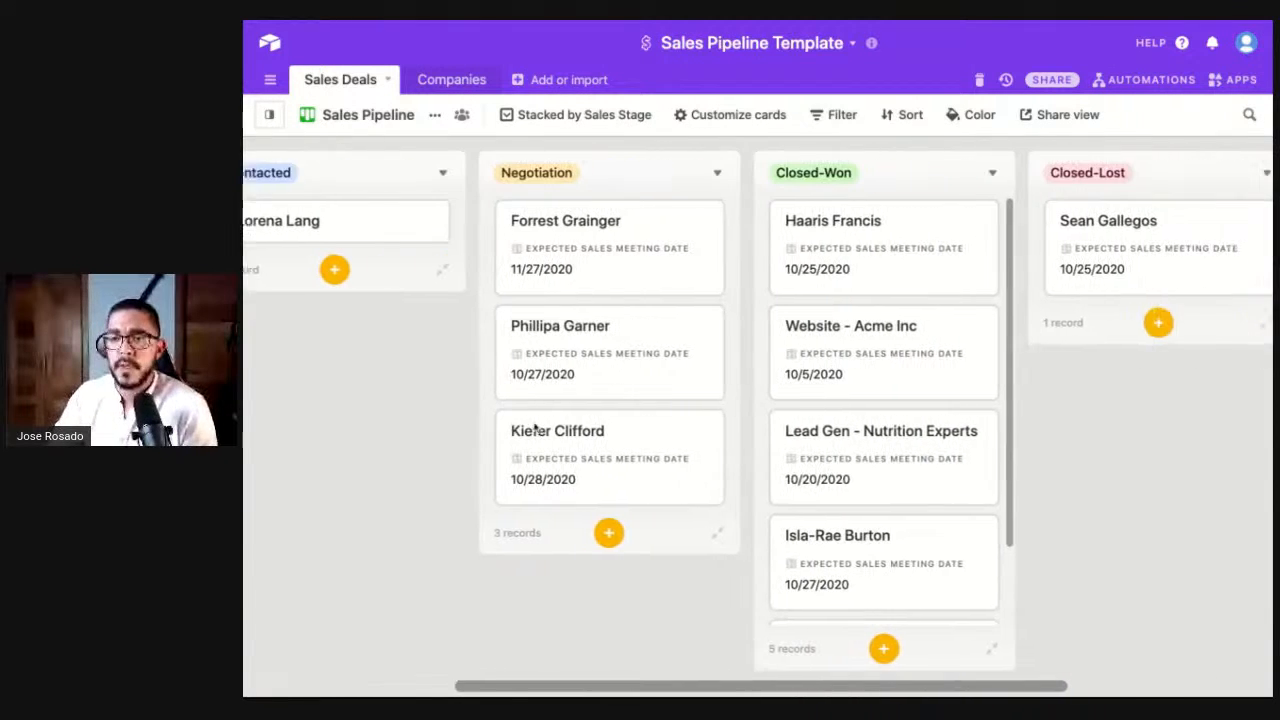
drag(507, 236, 822, 222)
- Open the Closed-Won deal and copy its Forecast Value amount
click(824, 220)
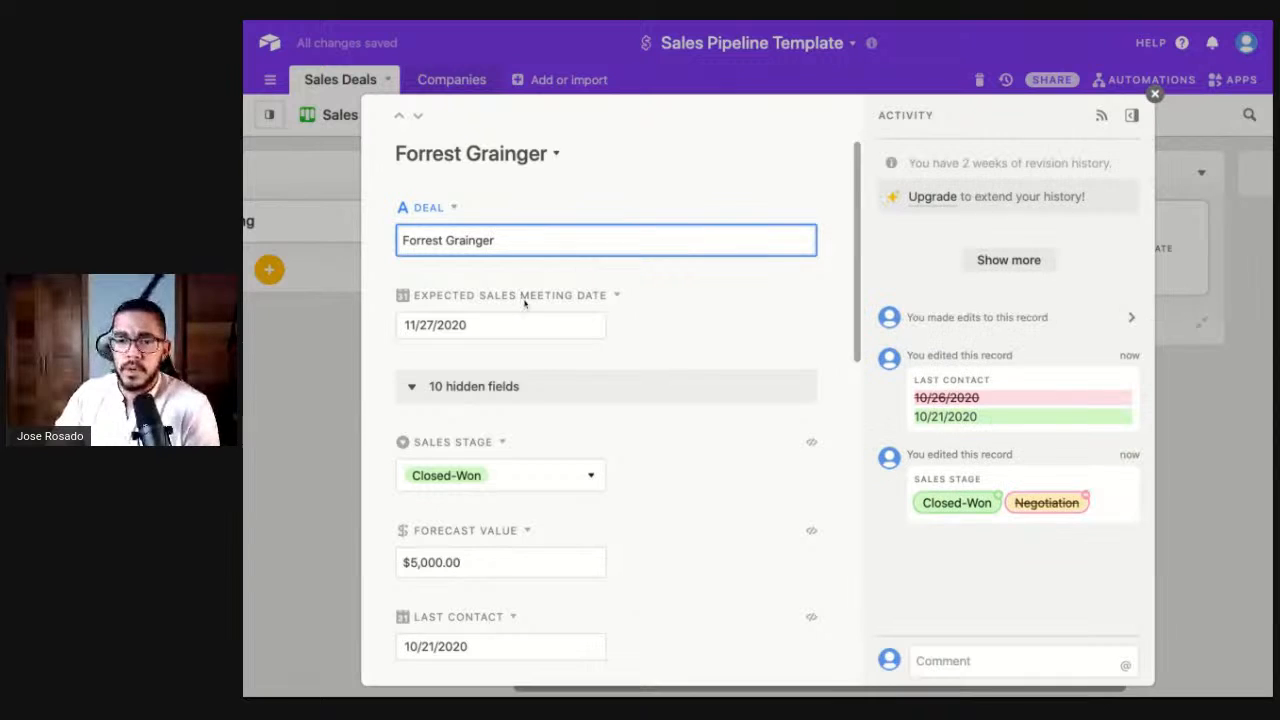
scroll(543, 369, down, 5)
click(483, 328)
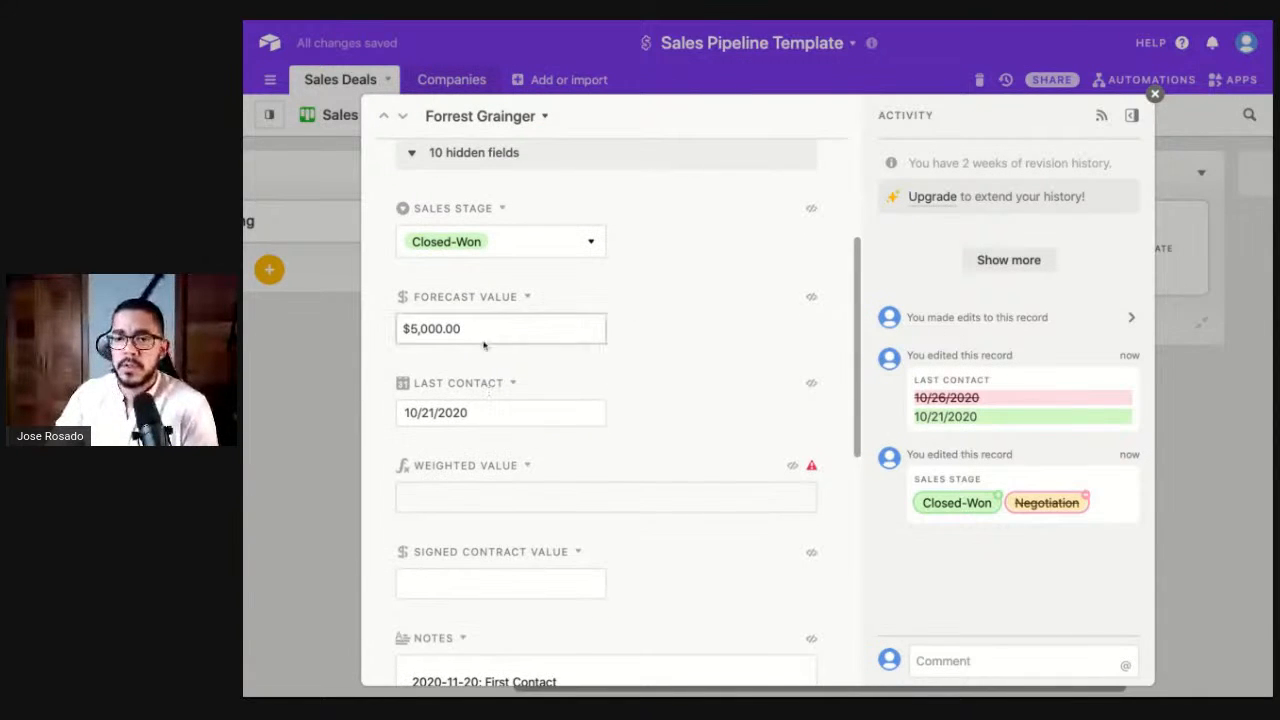
key(super+a)
key(super+c)
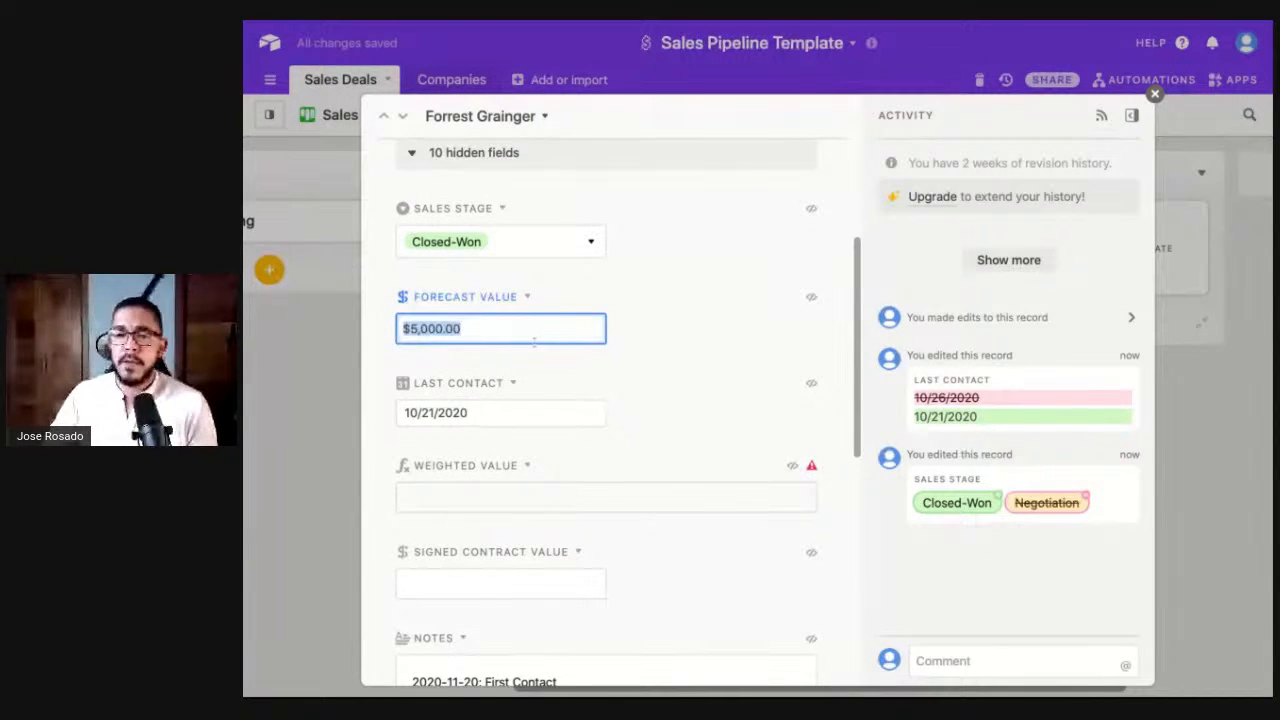
scroll(534, 342, down, 5)
- Paste into Signed Contract Value, change the 5 to 3 for $3,000.00, and close the record
click(460, 326)
key(super+v)
key(Left)
key(Left)
key(BackSpace)
text(3)
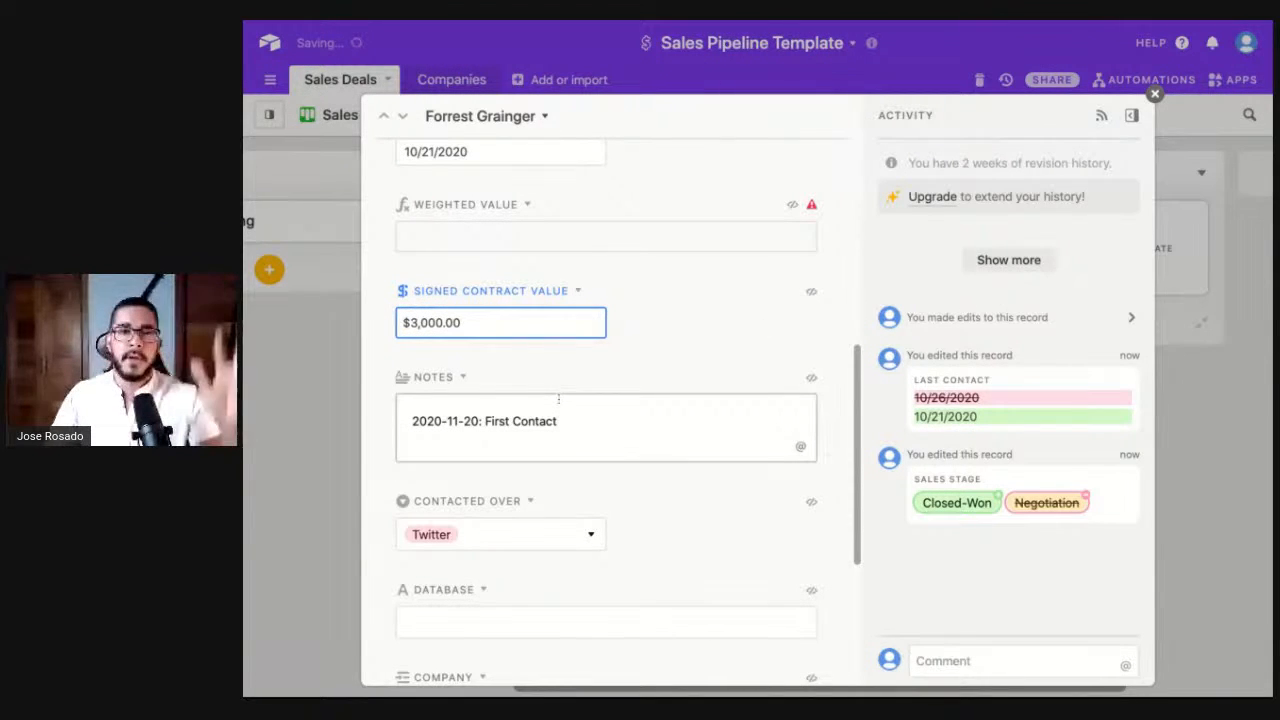
click(677, 346)
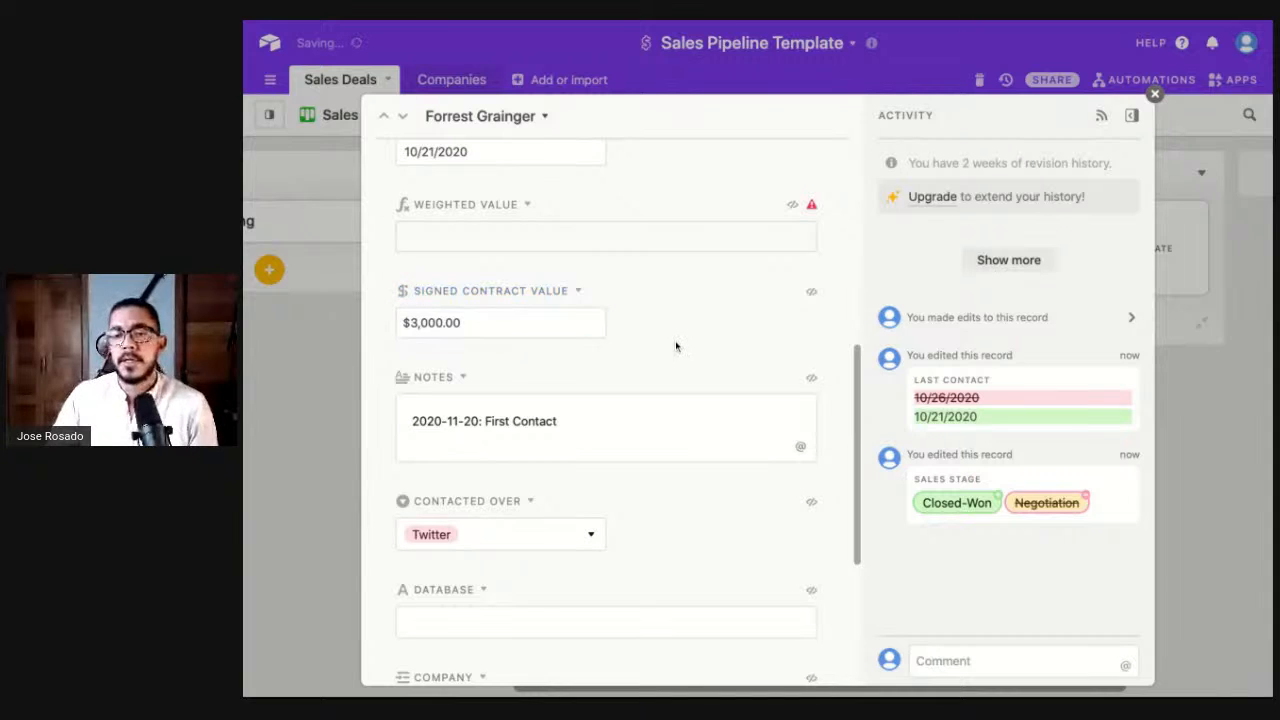
click(319, 425)
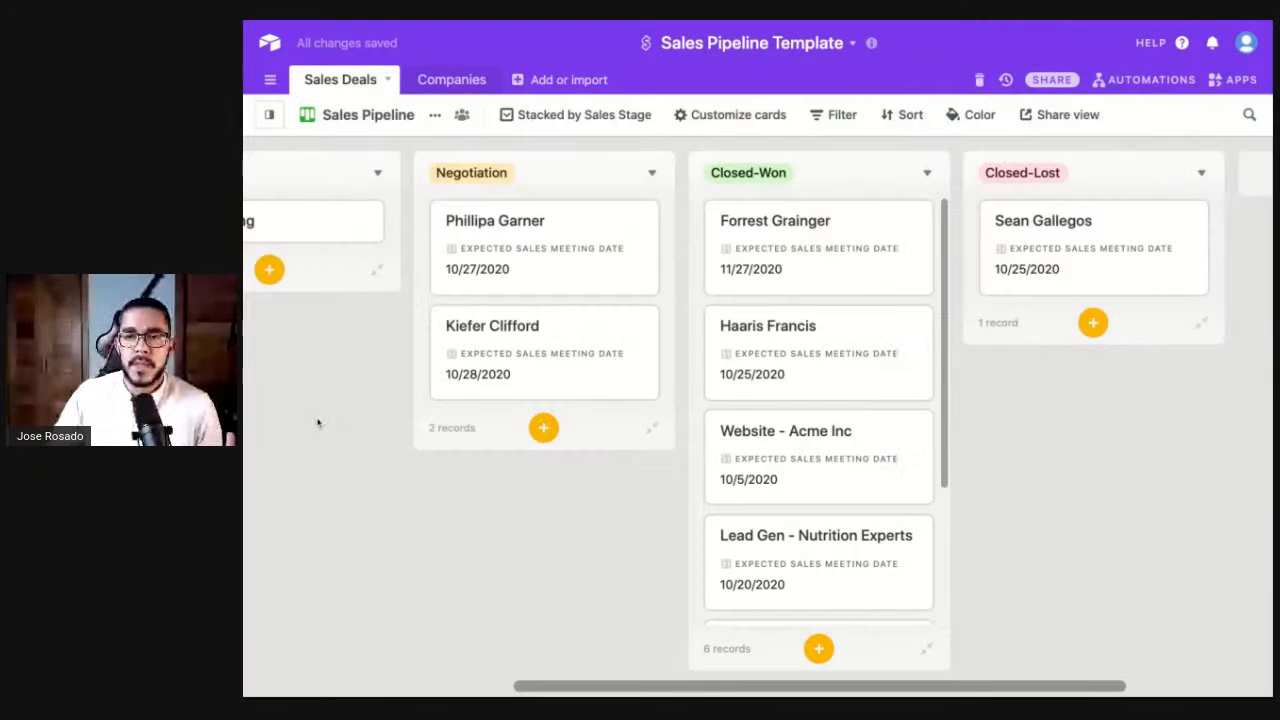
click(269, 114)
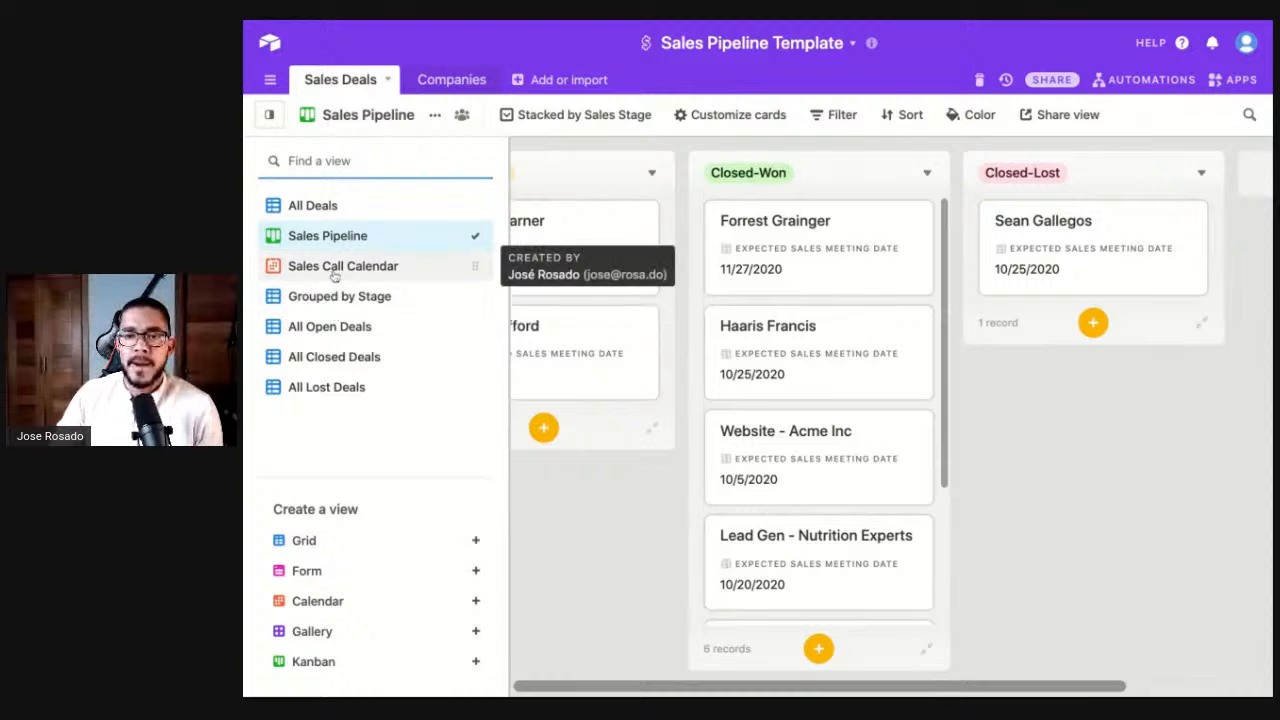
- Browse the Sales Call Calendar, All Open Deals, All Closed Deals and All Lost Deals views
click(300, 266)
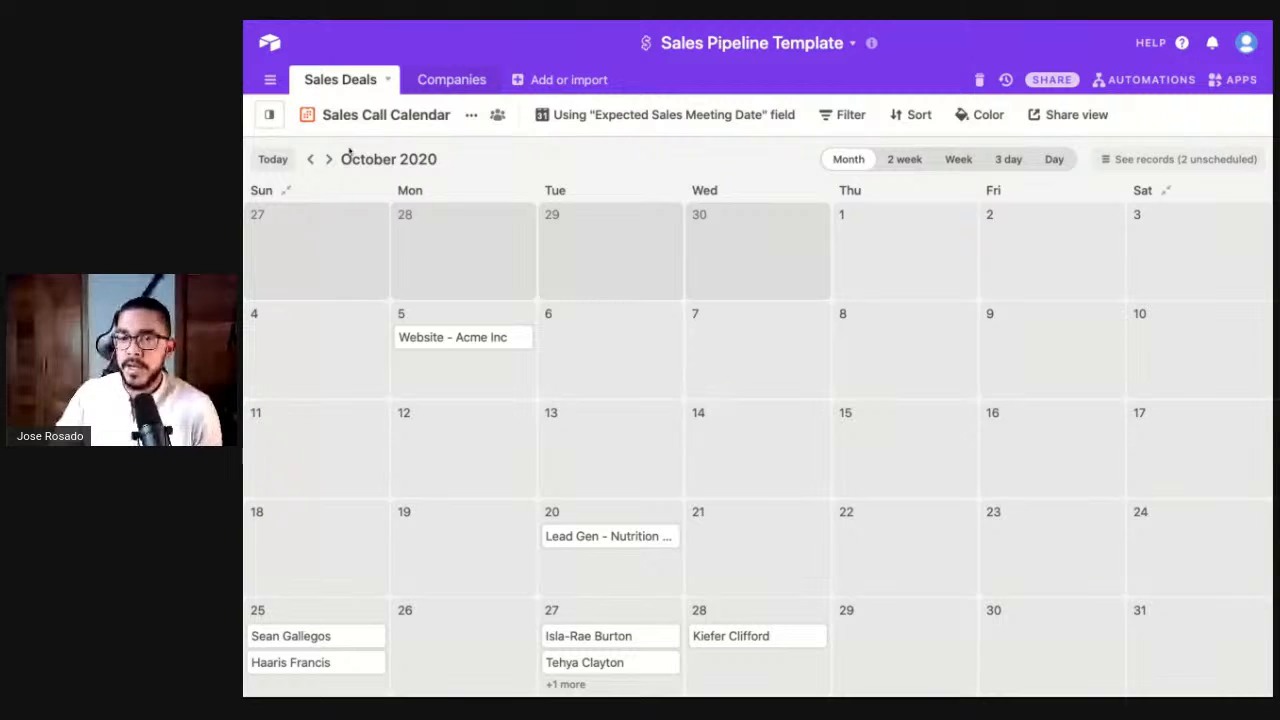
click(269, 114)
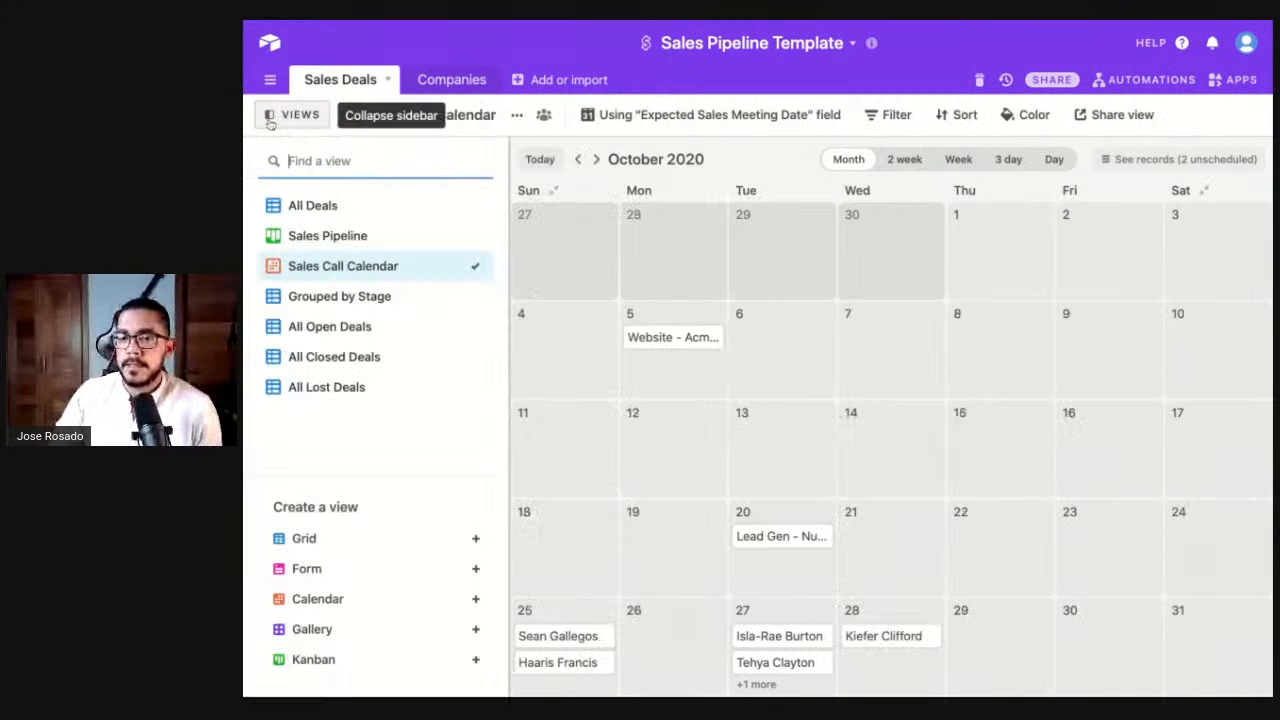
click(340, 332)
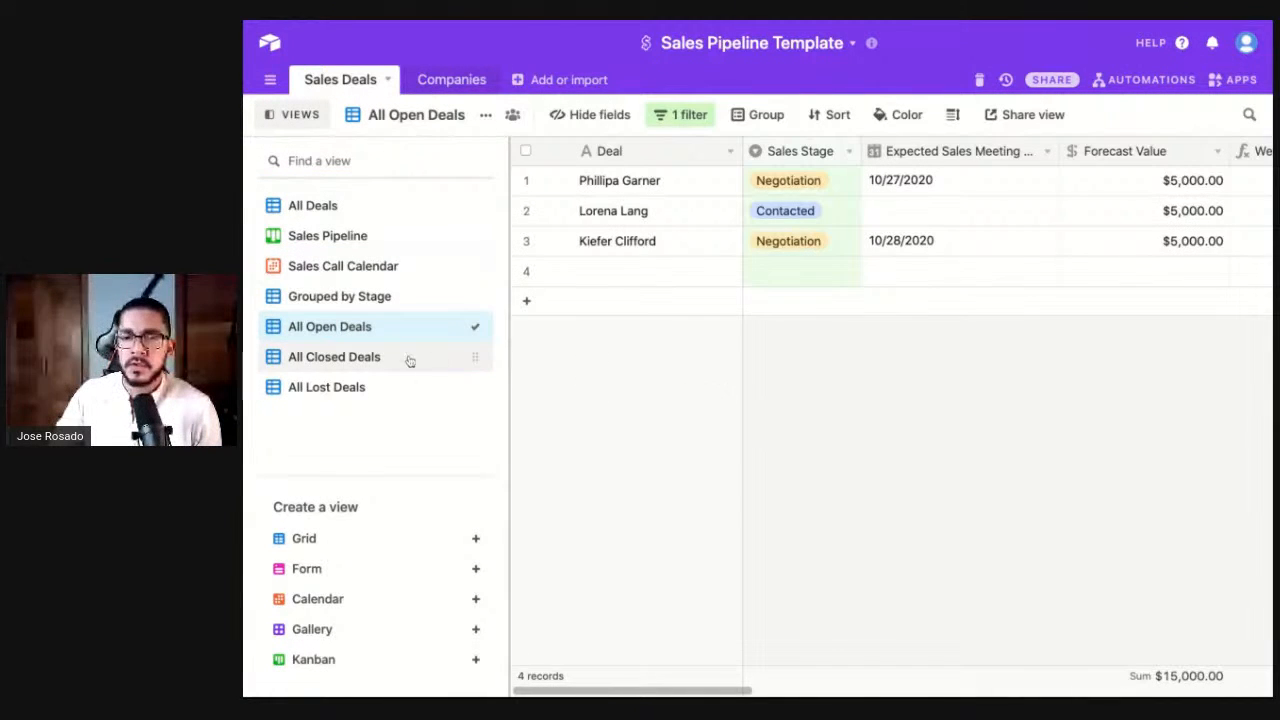
click(358, 357)
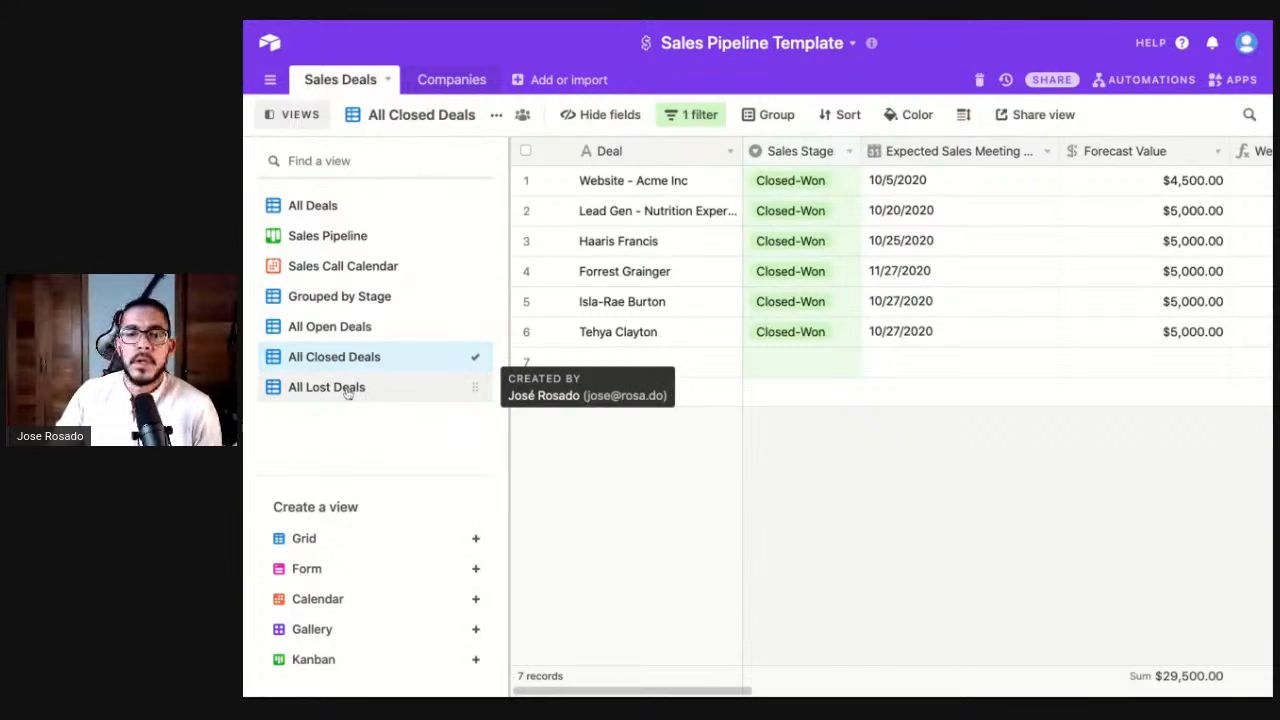
click(340, 389)
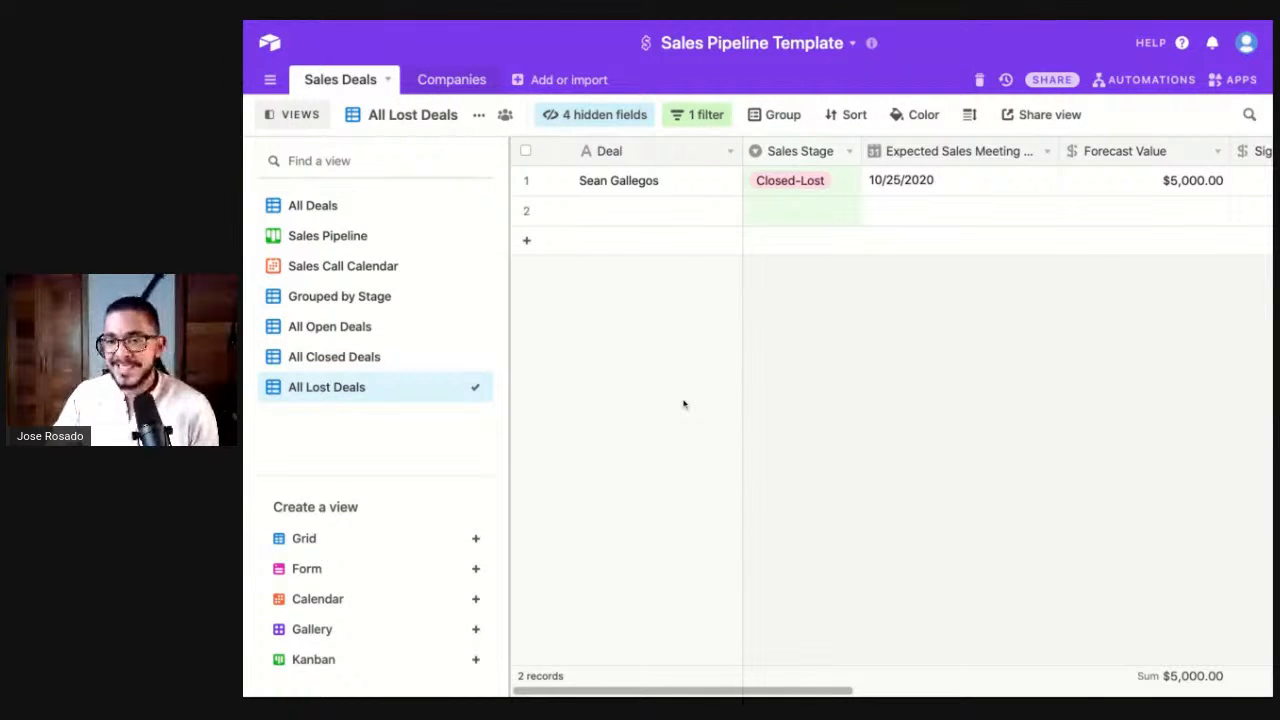
click(326, 300)
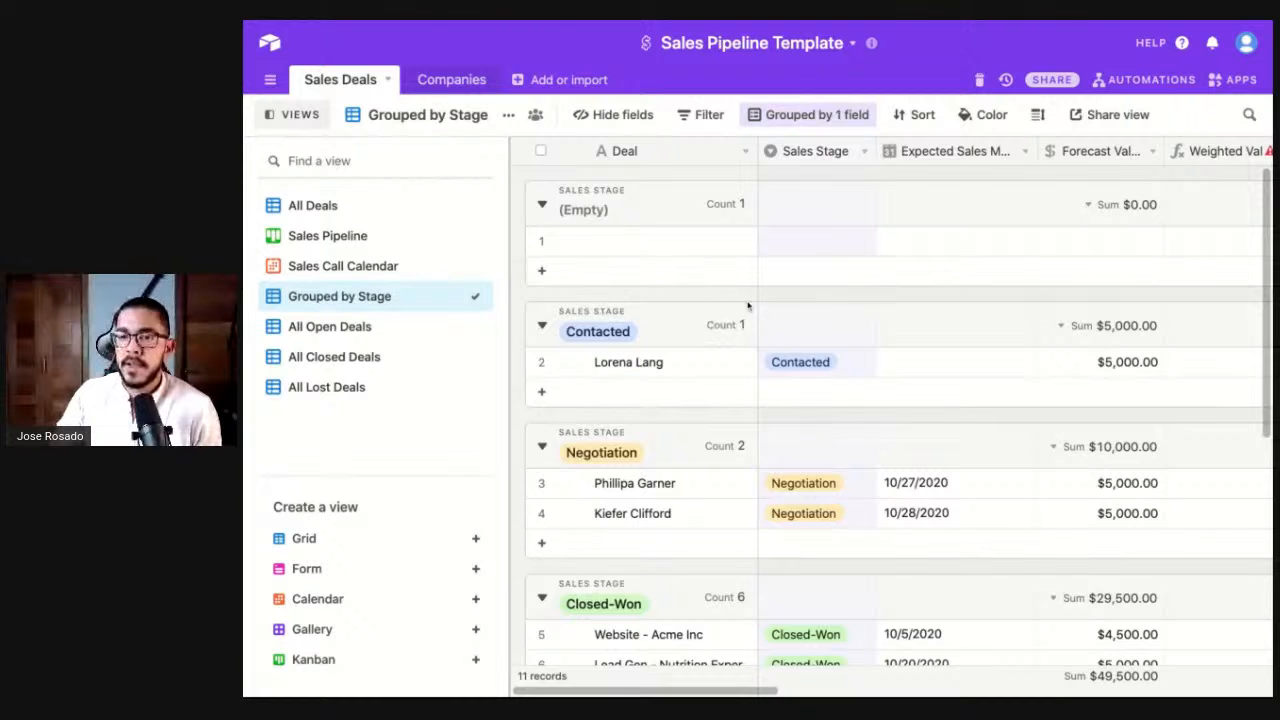
- Scroll through the Grouped by Stage grid's stage counts and totals, then hide and reshow the views list
scroll(792, 323, down, 3)
scroll(737, 446, down, 1)
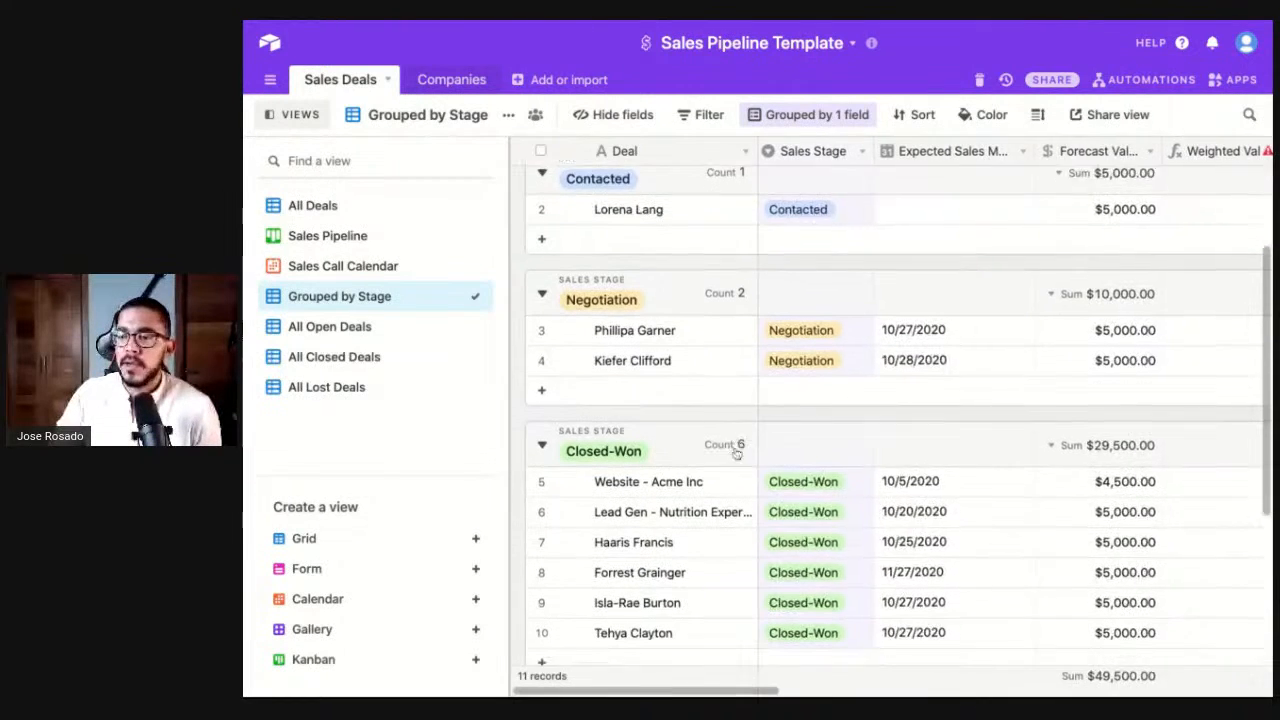
scroll(731, 452, up, 3)
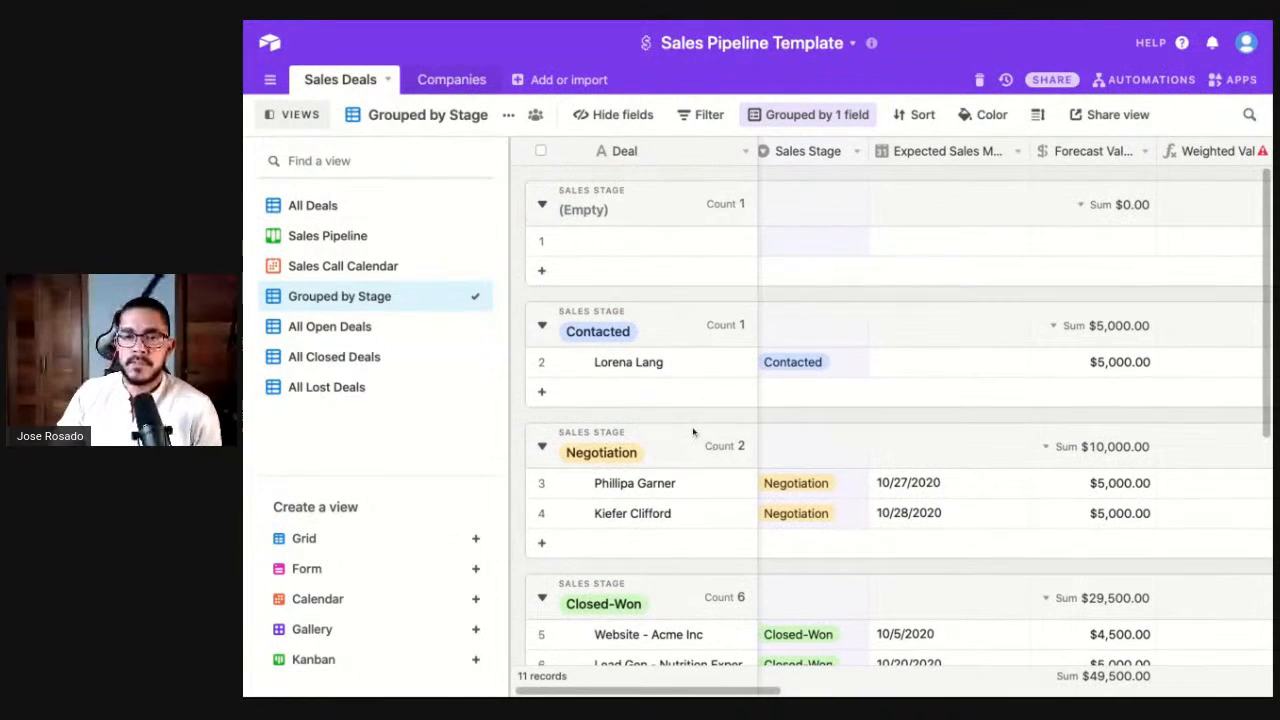
scroll(810, 386, right, 4)
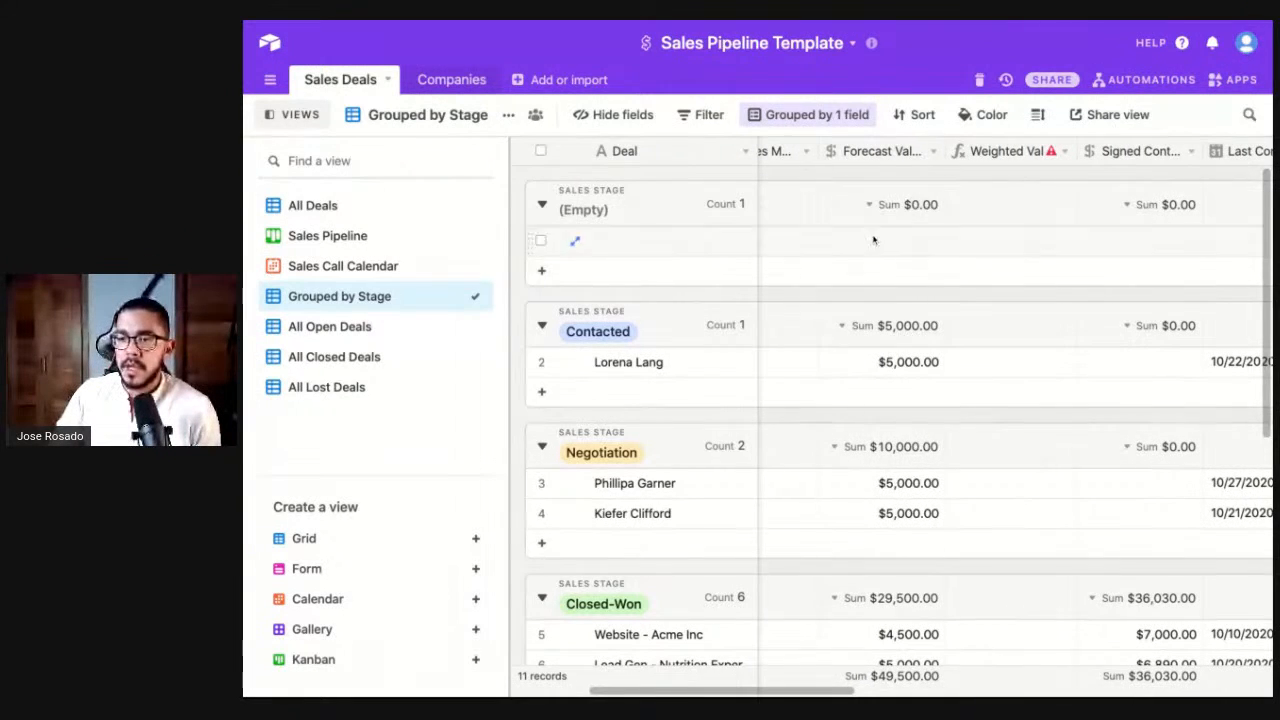
scroll(875, 240, left, 1)
scroll(897, 338, down, 2)
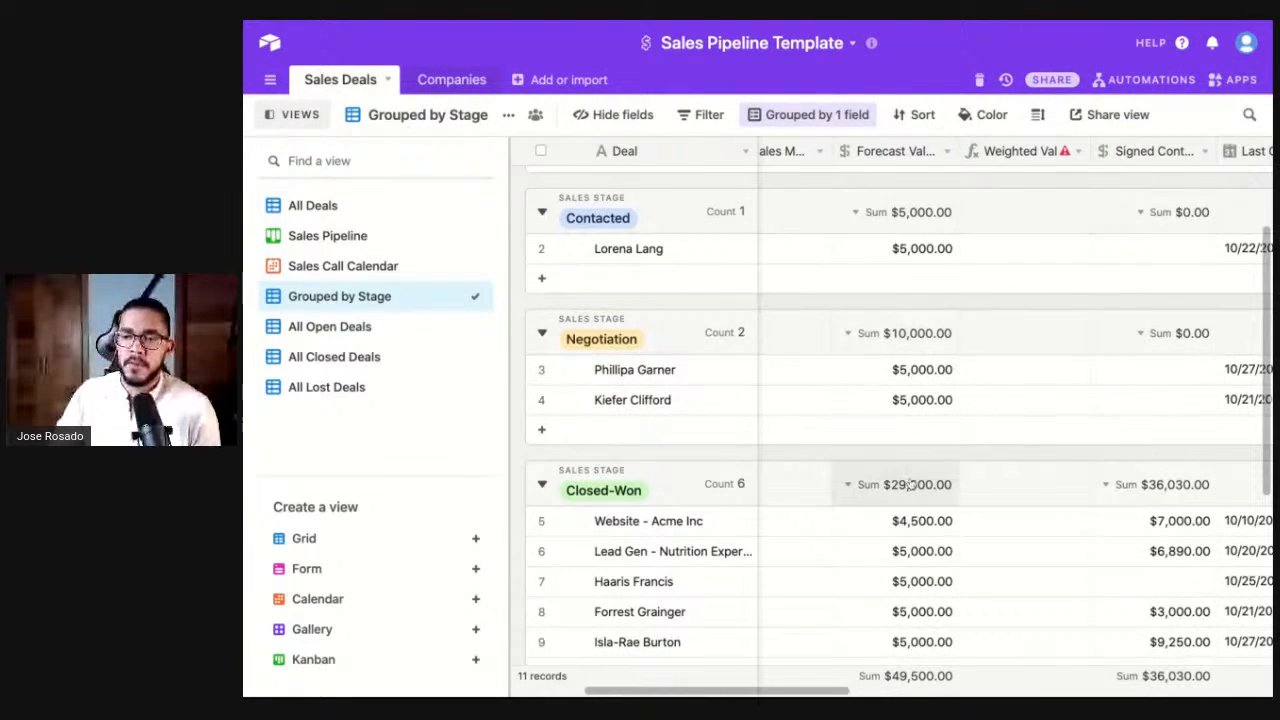
scroll(905, 485, down, 6)
scroll(905, 485, left, 1)
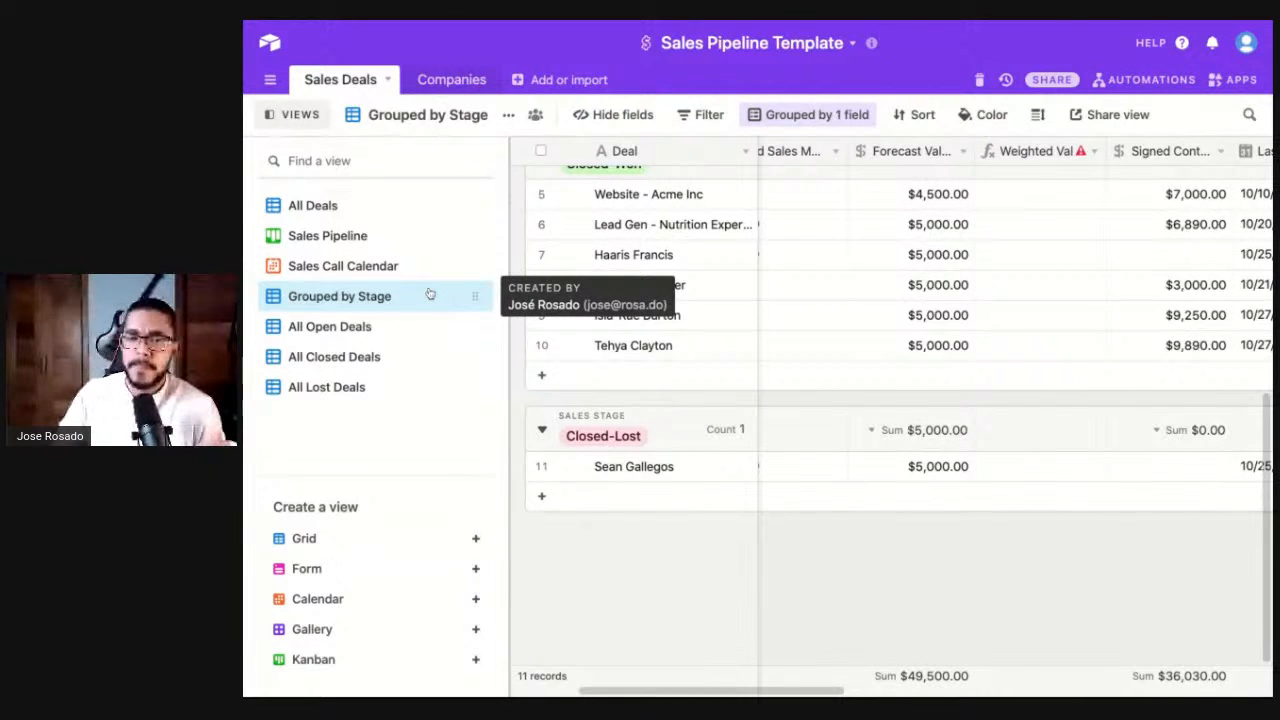
scroll(697, 297, up, 8)
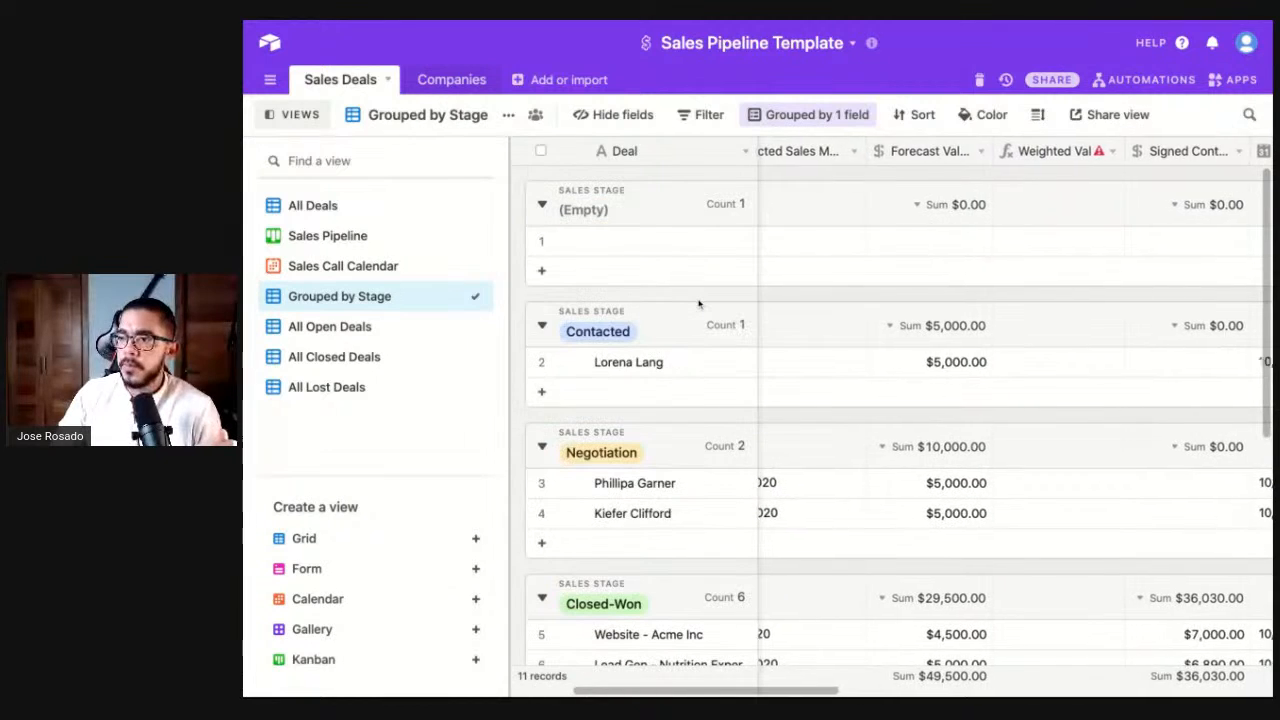
scroll(840, 325, left, 3)
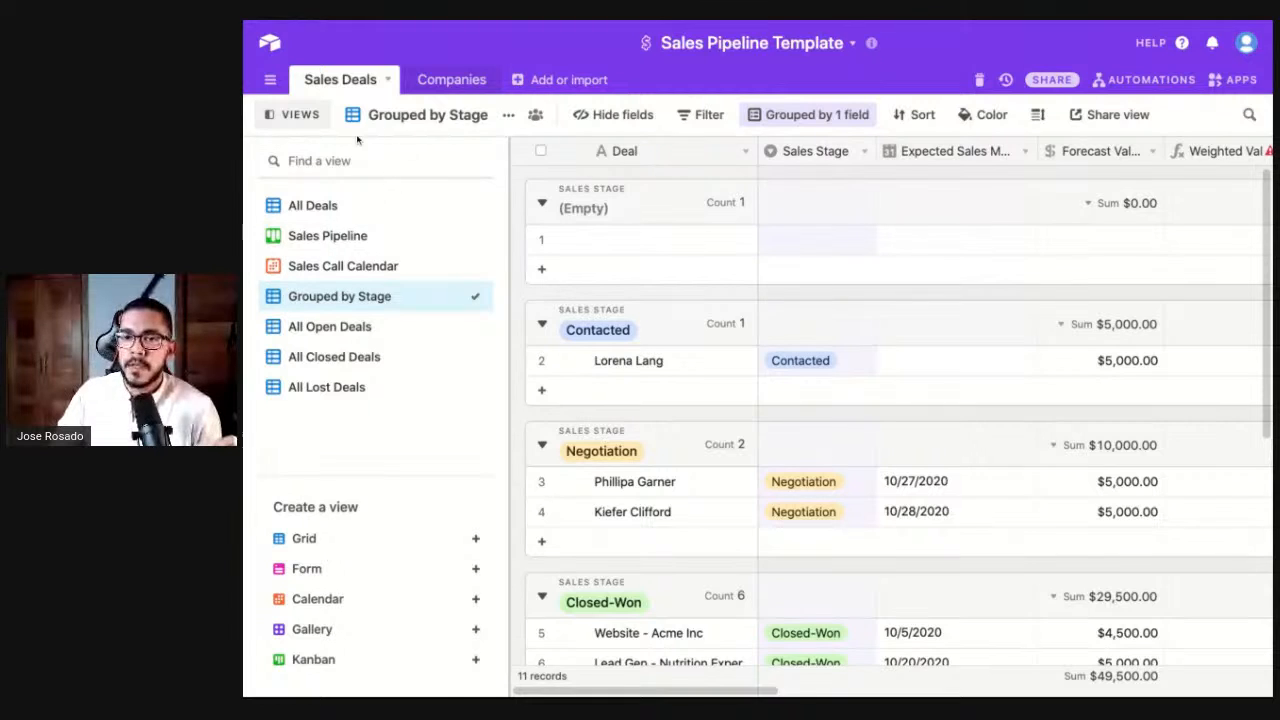
click(300, 114)
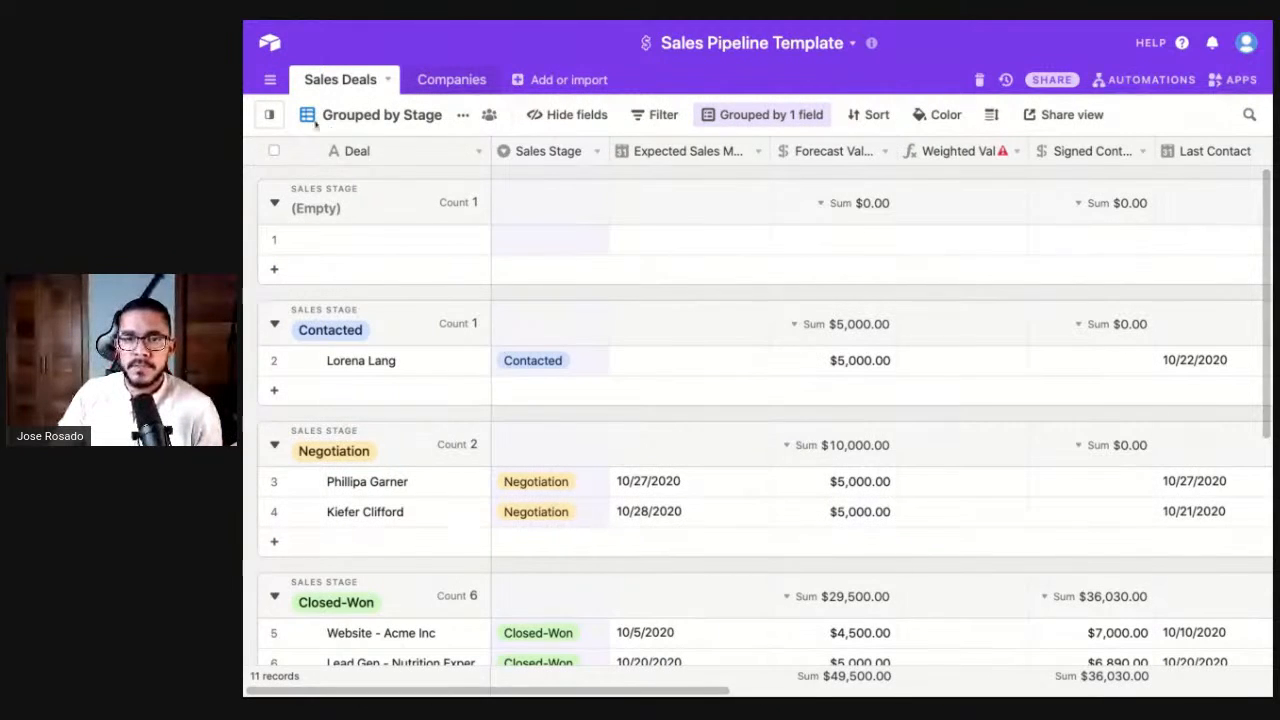
click(270, 114)
- Open the Companies table and scroll right to its Phone Number and Website fields
click(430, 205)
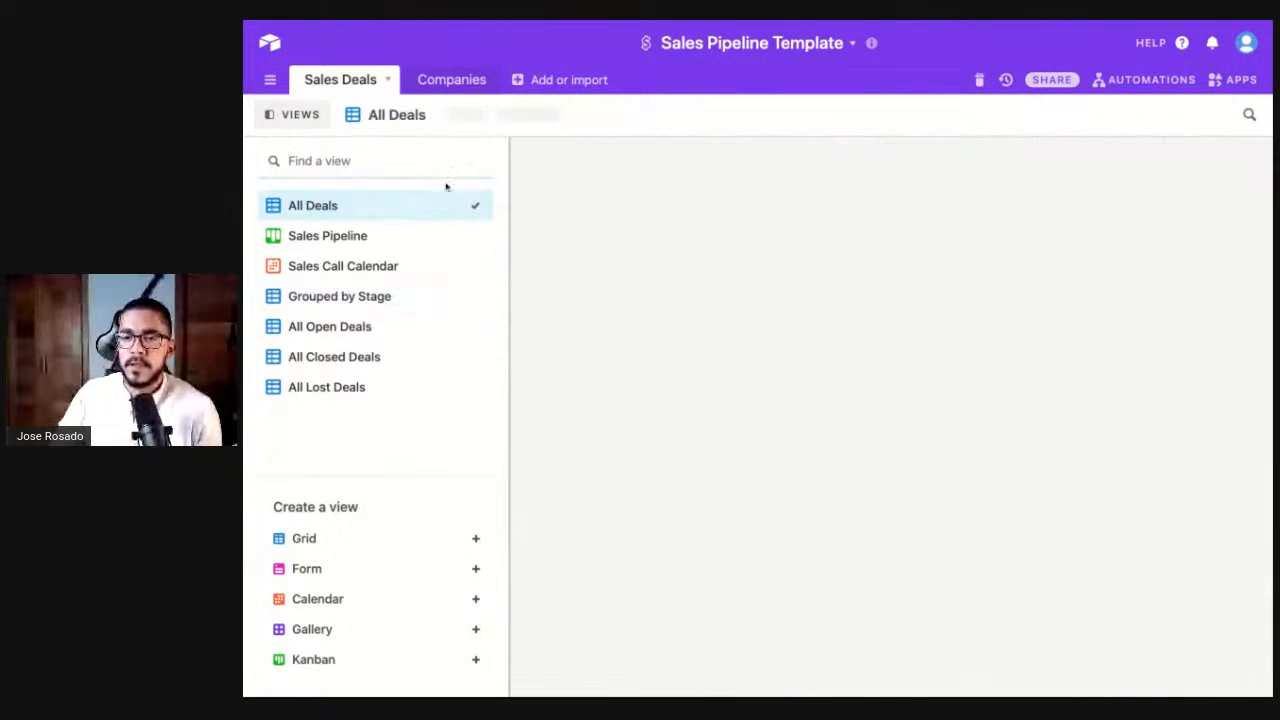
click(453, 79)
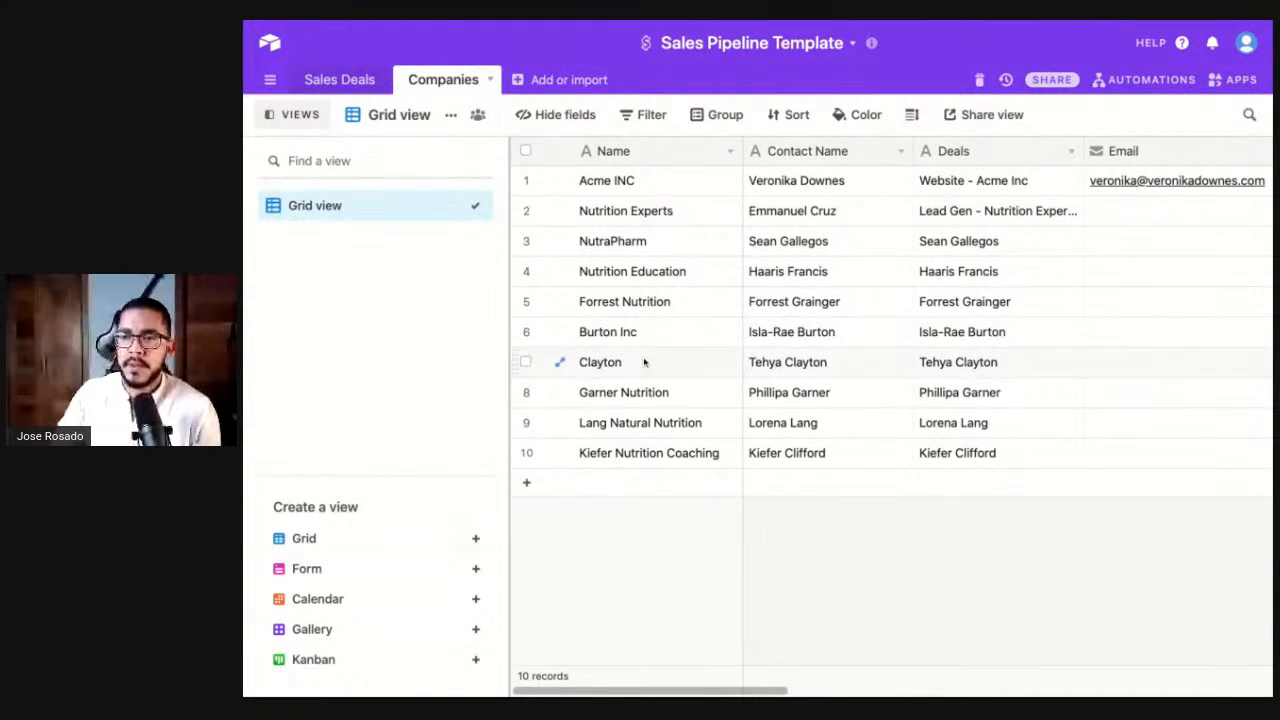
scroll(797, 249, right, 2)
scroll(797, 249, right, 6)
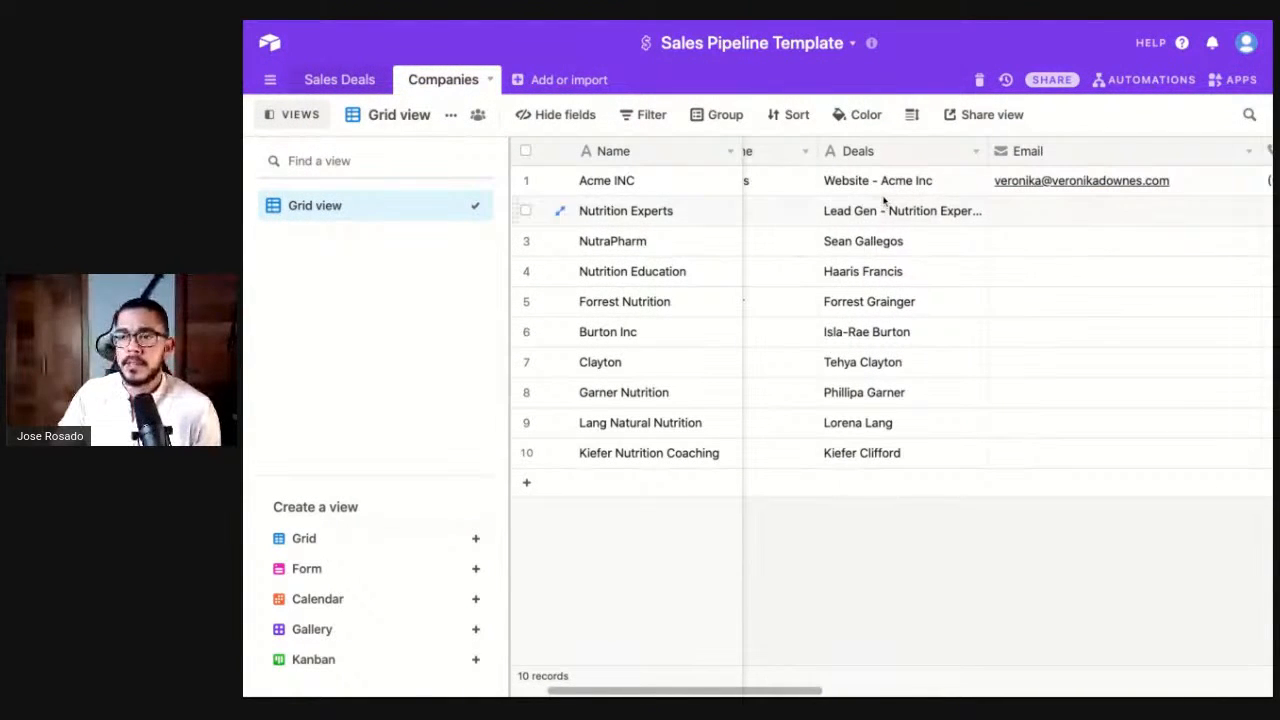
scroll(935, 181, right, 10)
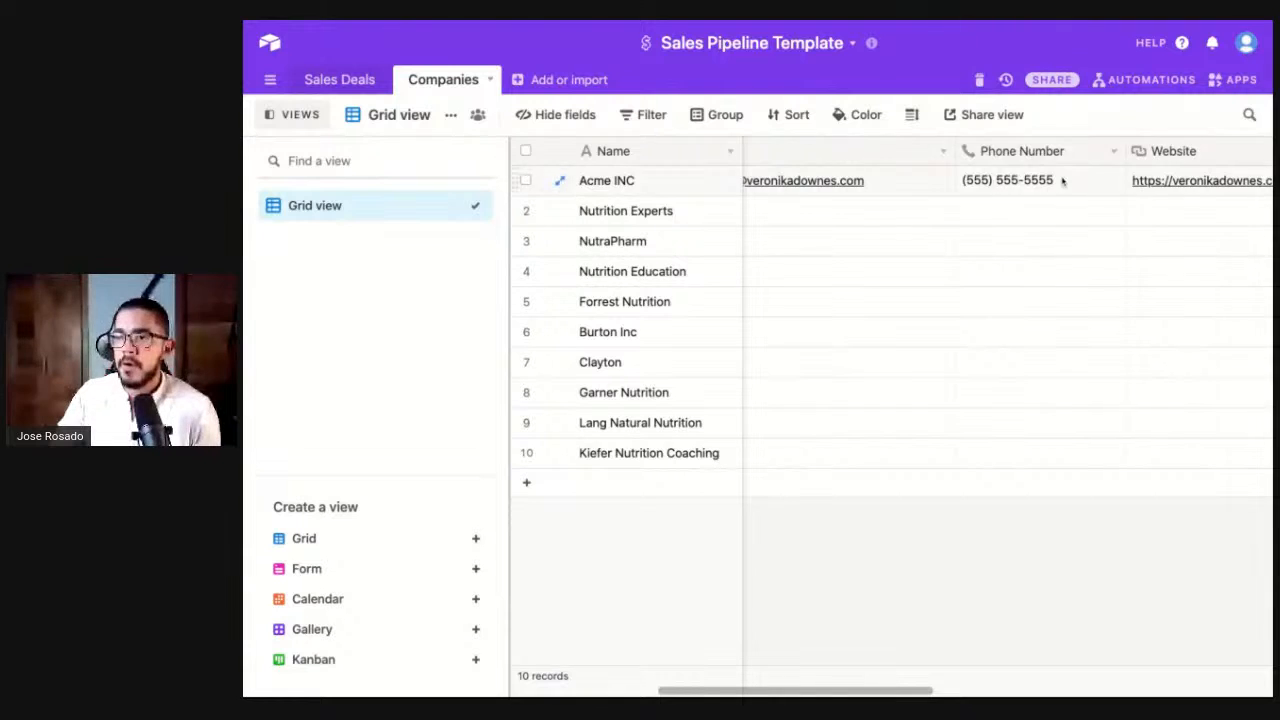
- Add a company named Demand Generation with its contact's full name, e-mail and phone number
click(527, 482)
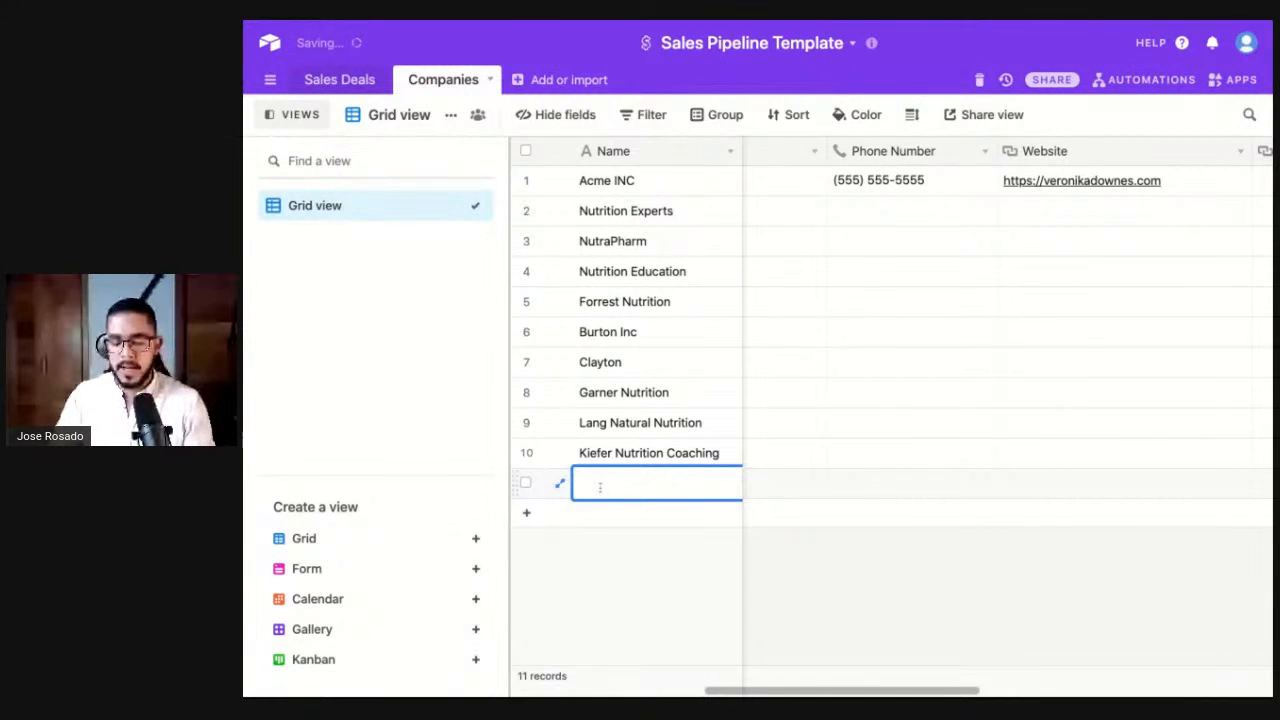
text(Demang)
text( Gen)
text(rati)
key(BackSpace)
key(BackSpace)
key(BackSpace)
key(BackSpace)
text(eration)
key(Tab)
key(Tab)
key(Tab)
key(Return)
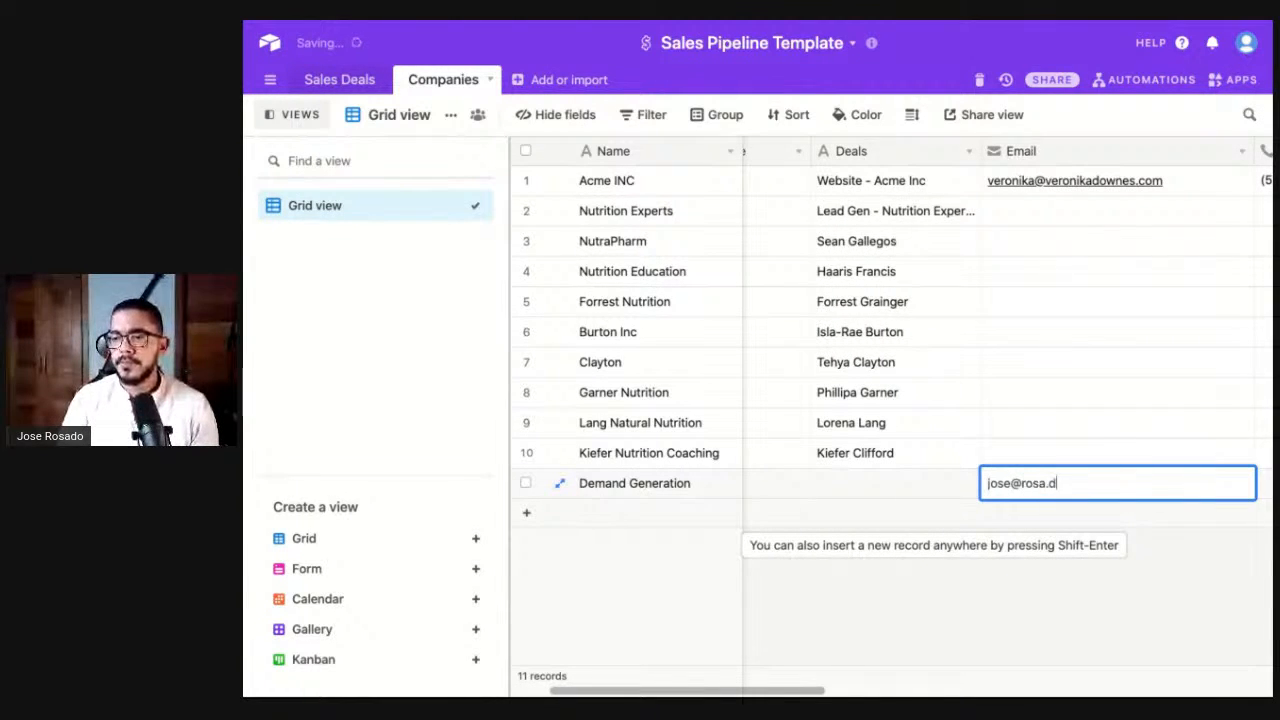
key(Tab)
text(809-555-5555)
key(Return)
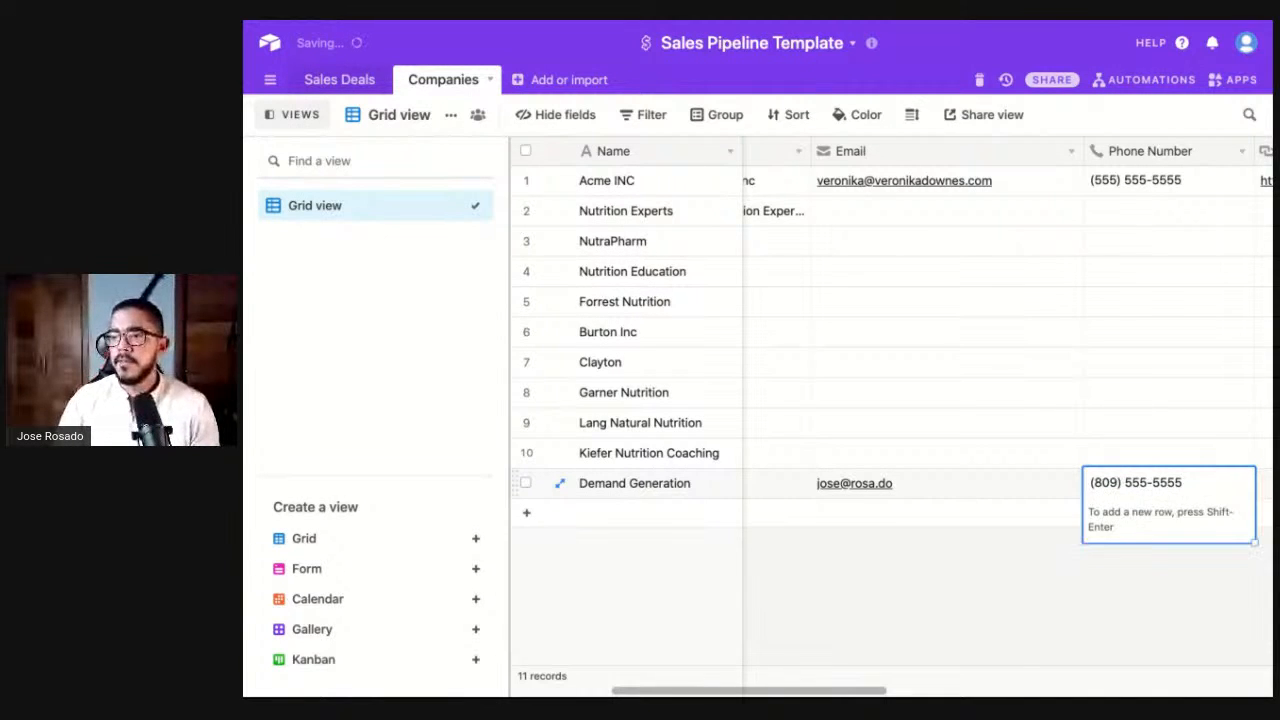
- Finish the company record and add a blank 11th row in Sales Deals
click(1035, 597)
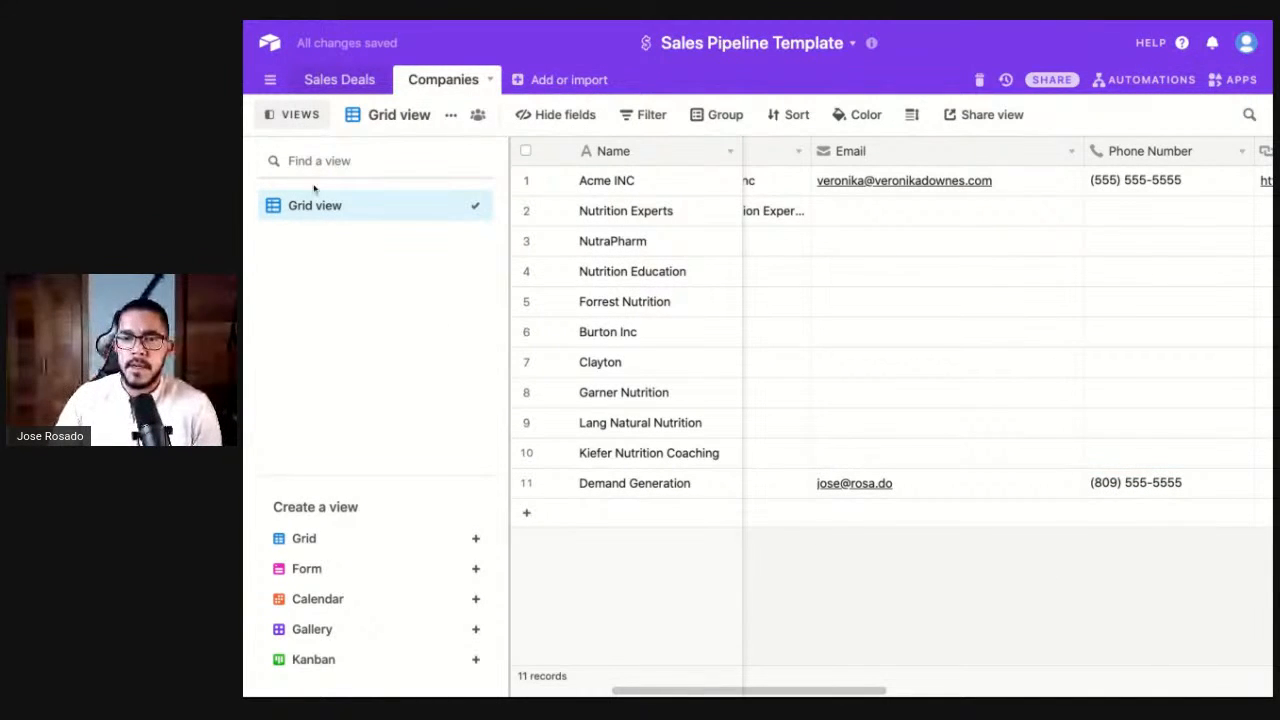
click(330, 80)
click(588, 484)
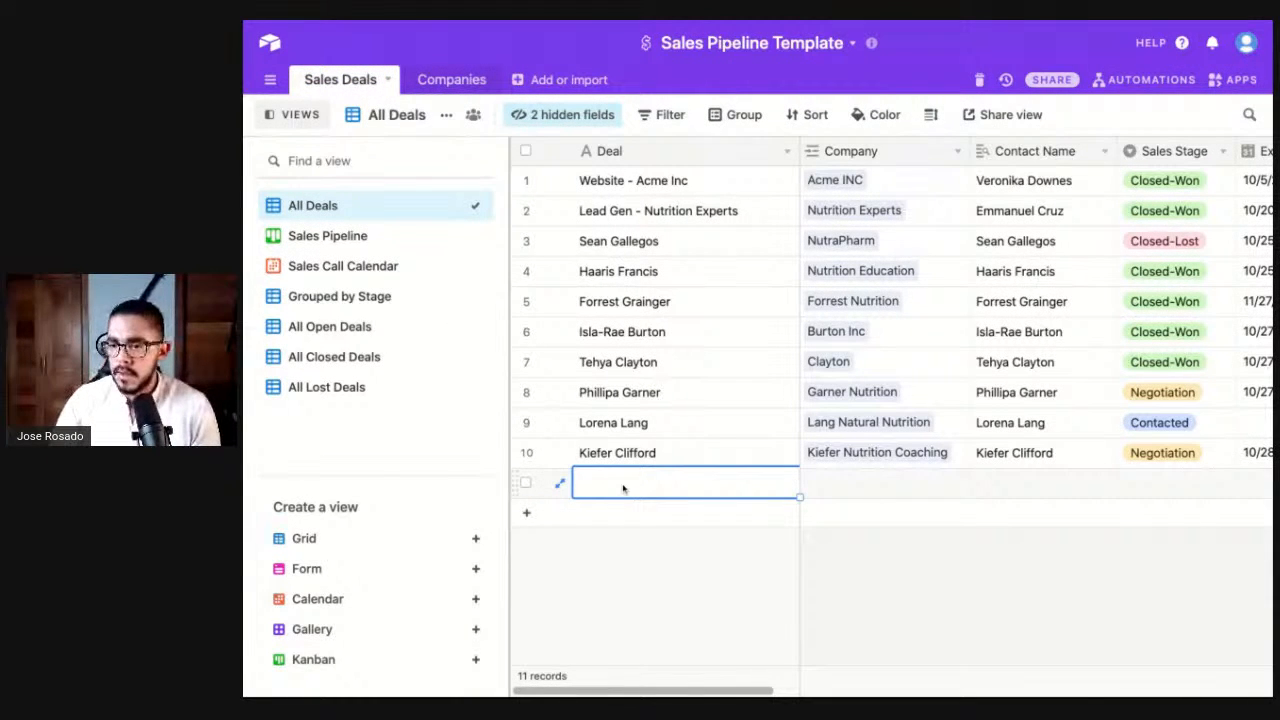
- Name the new deal 'Website - Demand Generation'
click(600, 496)
text(Website)
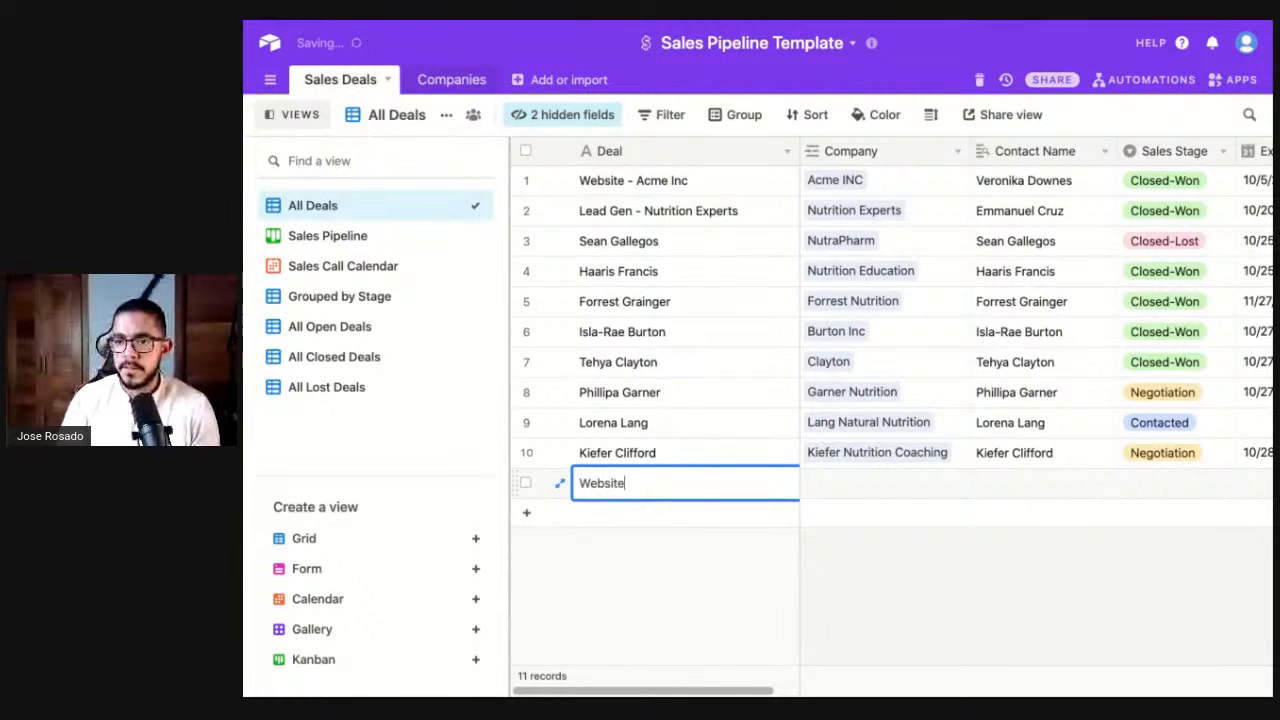
text( - De)
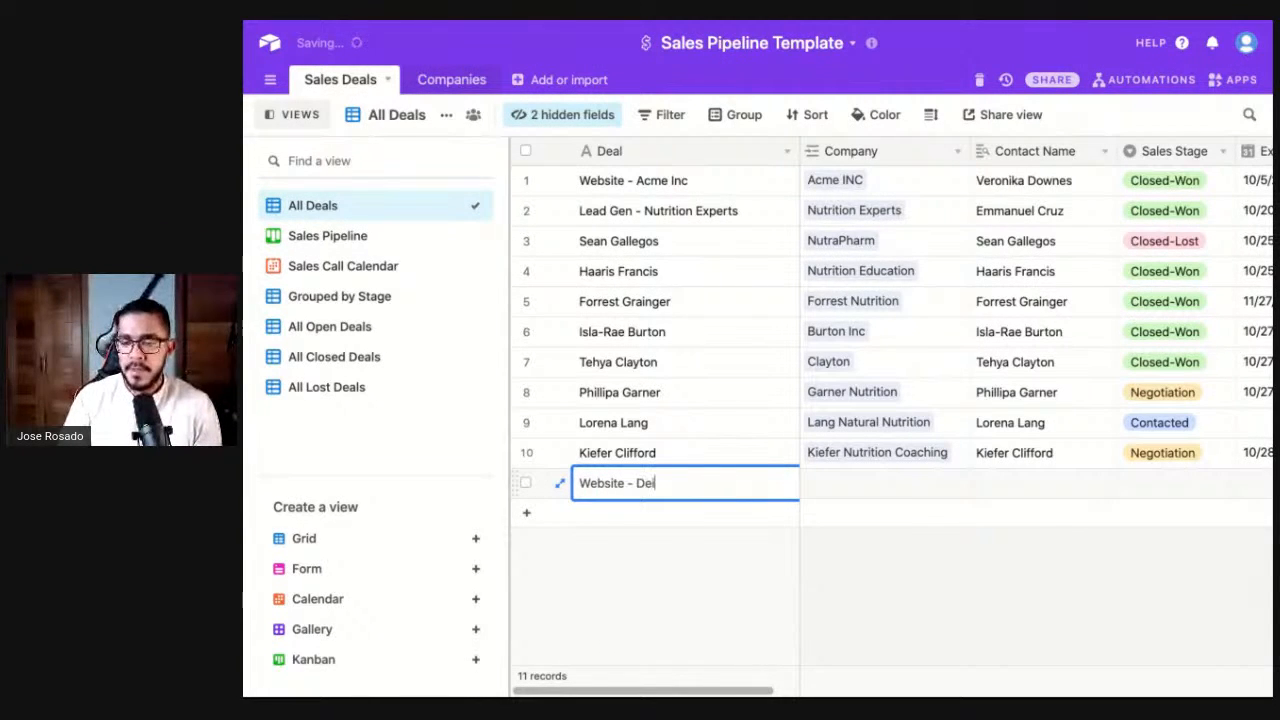
text(mand Gen)
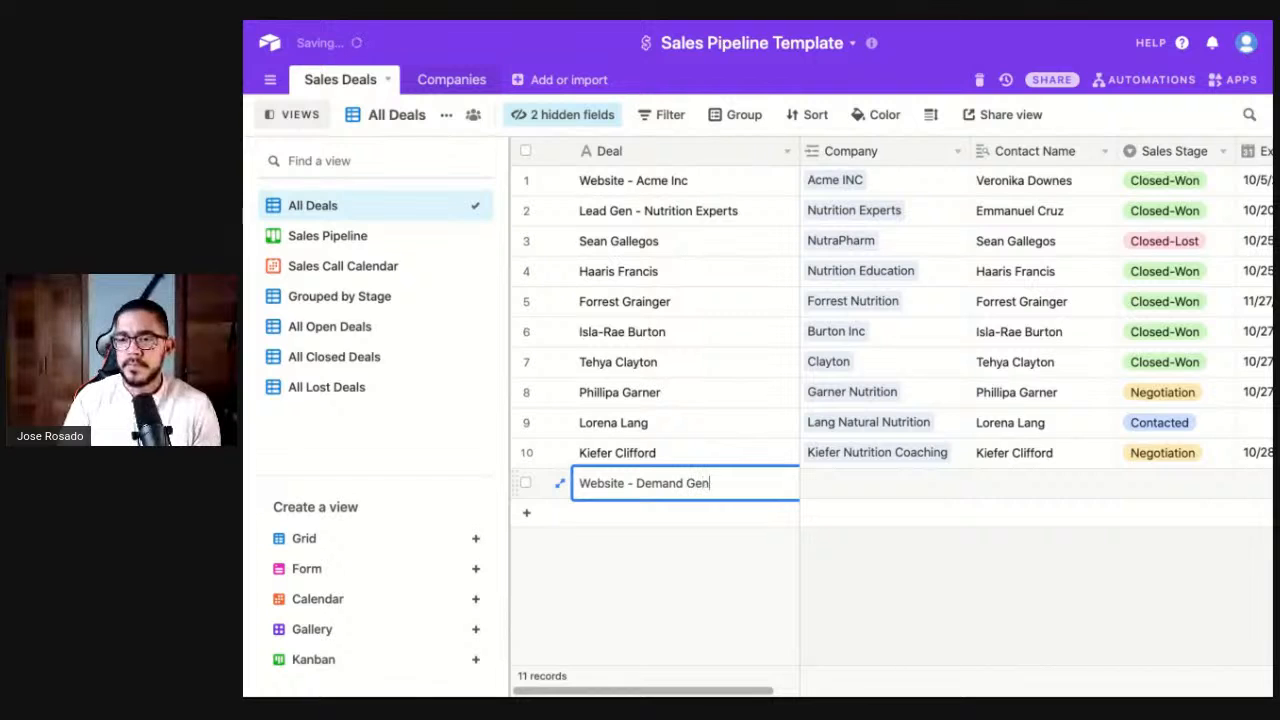
text(eratoi)
text(n)
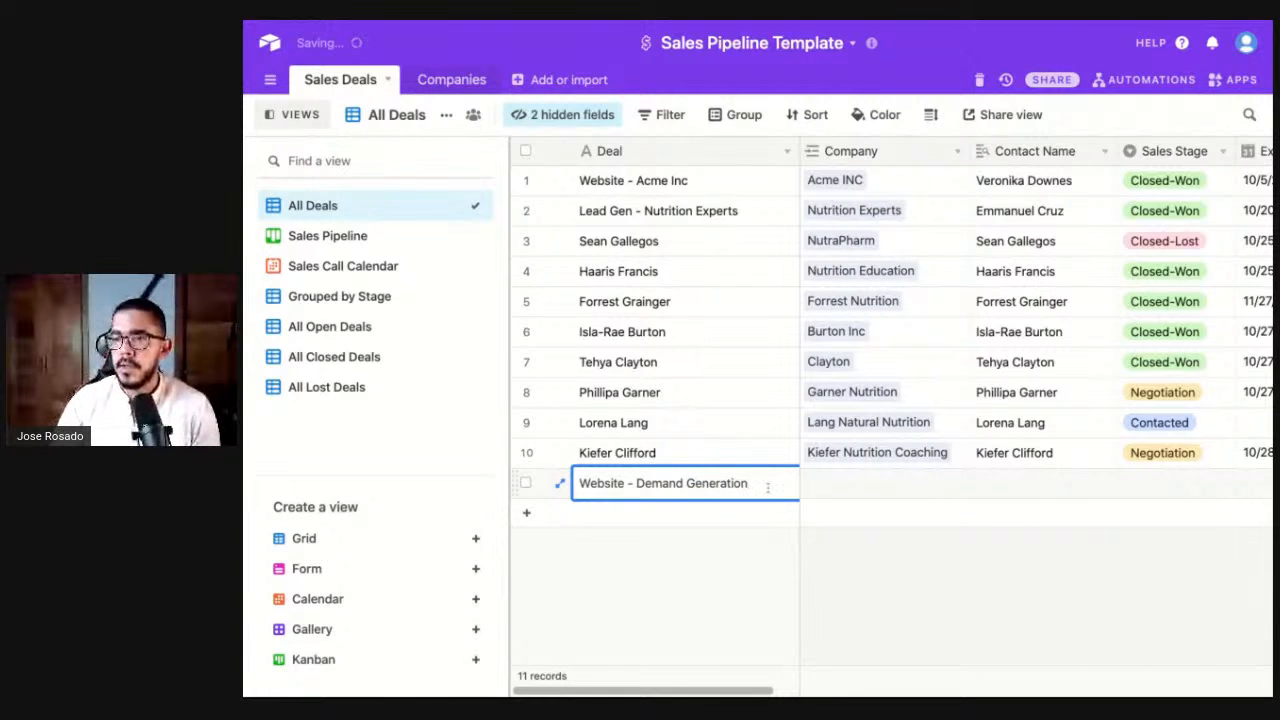
click(865, 491)
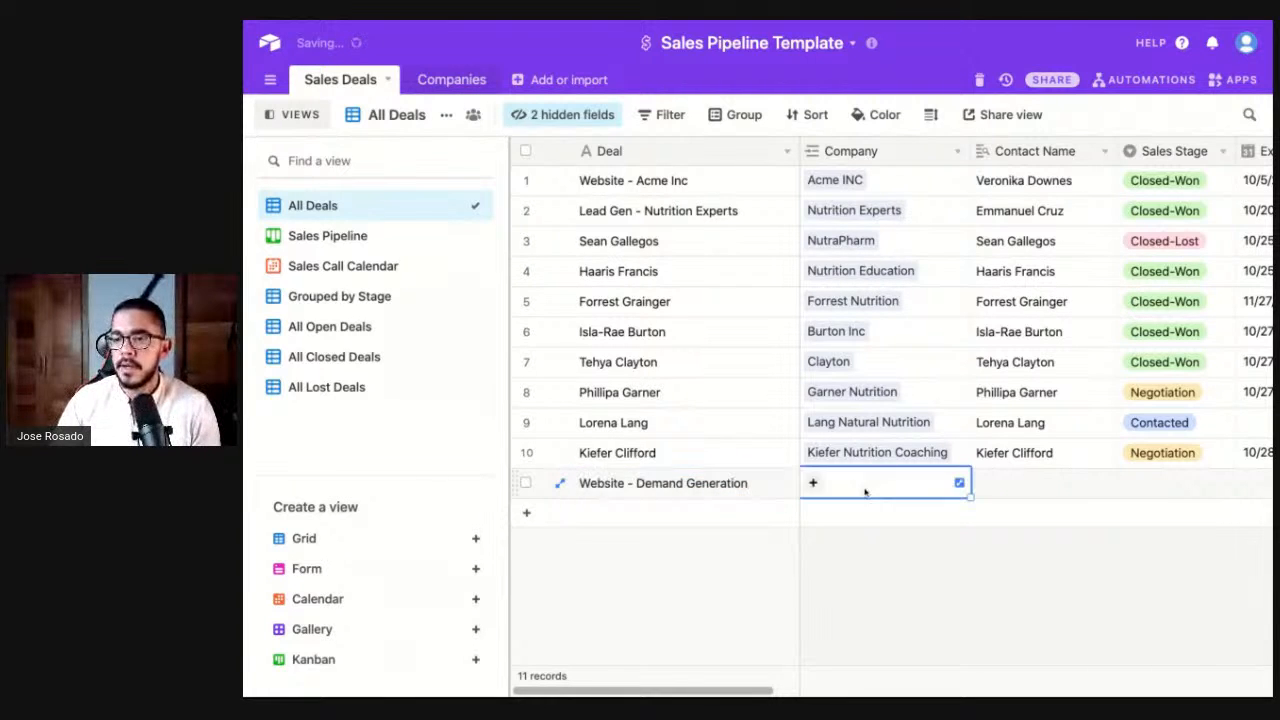
- Link the deal to the Demand Generation company by searching 'dema'
click(810, 485)
text(jose)
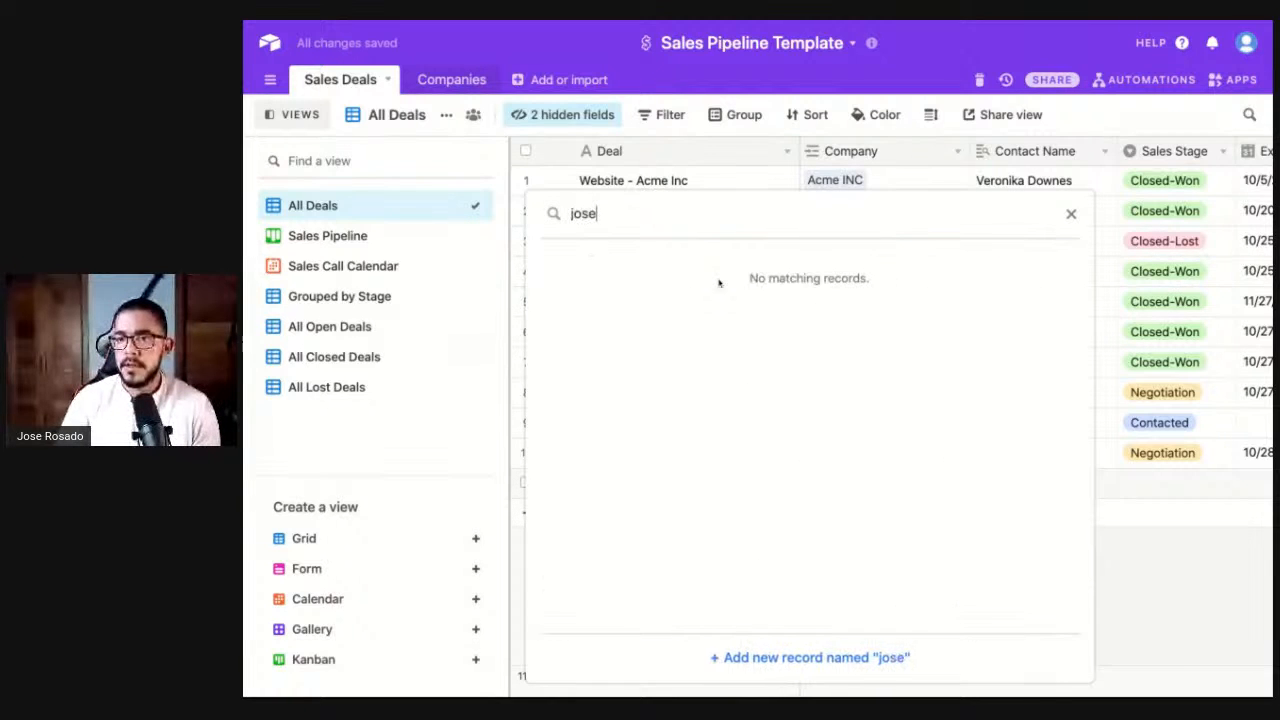
key(ctrl+a)
text(dema)
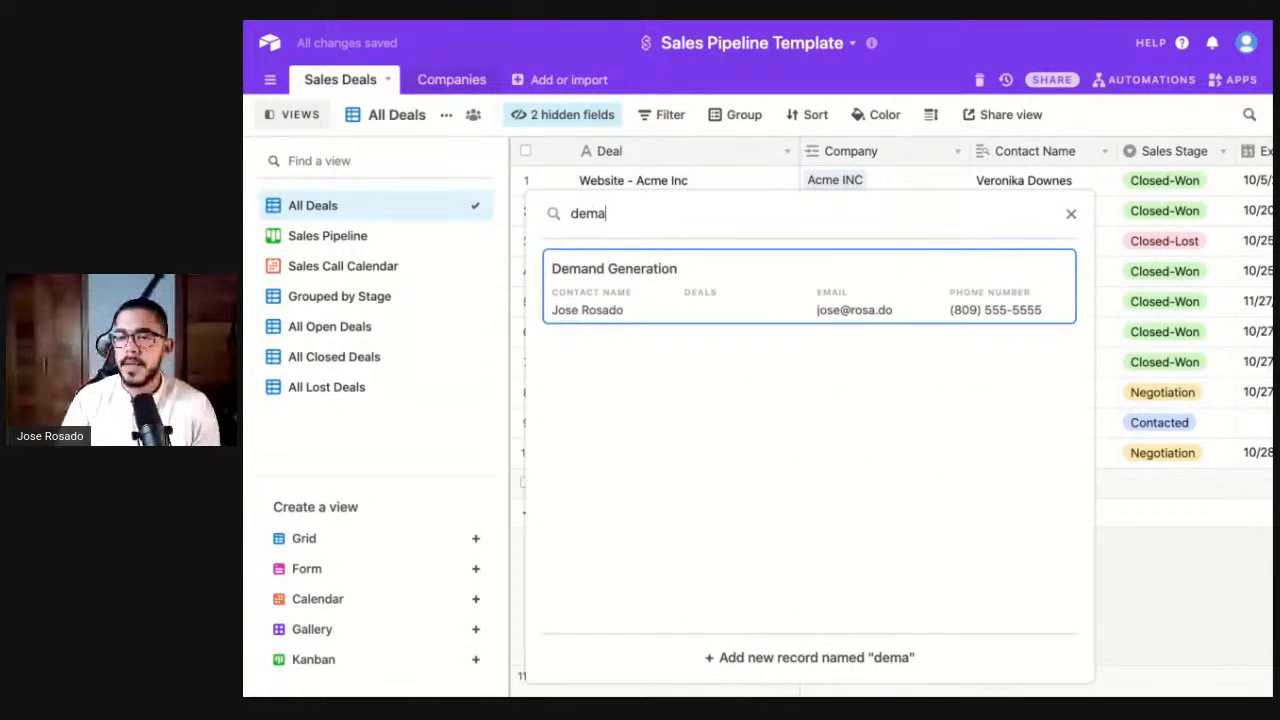
click(678, 287)
scroll(965, 497, right, 1)
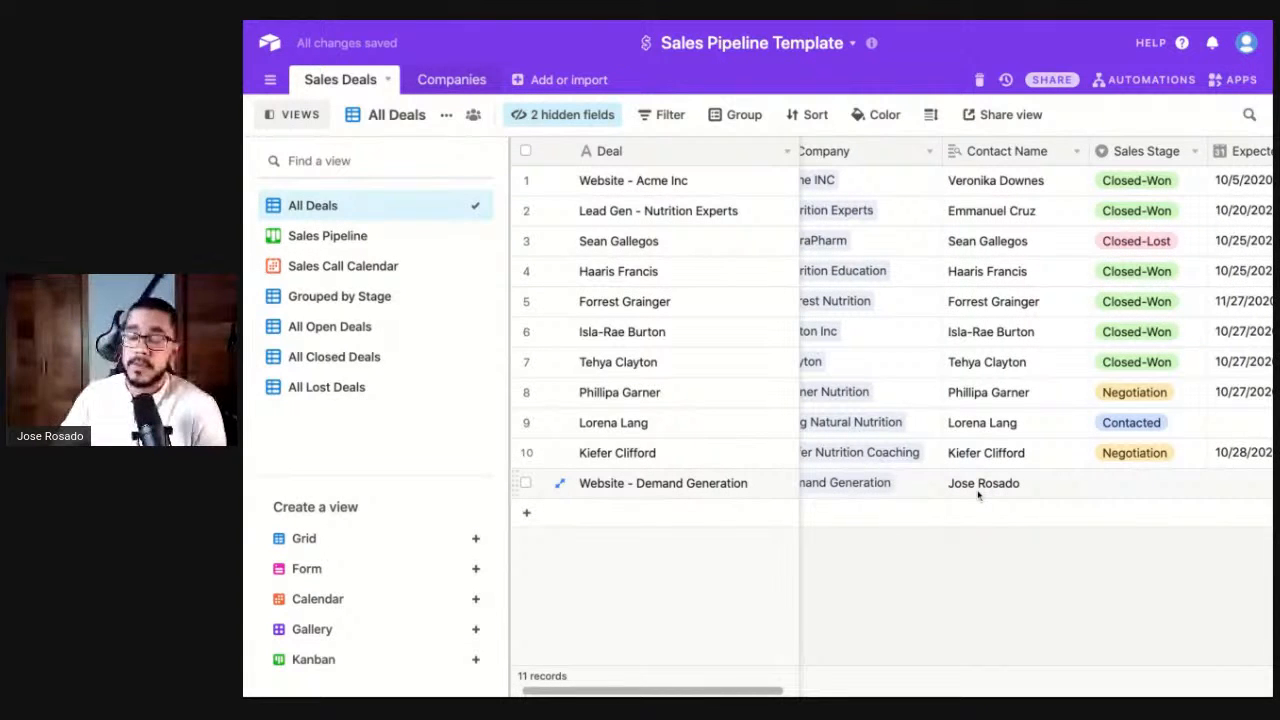
scroll(978, 494, right, 3)
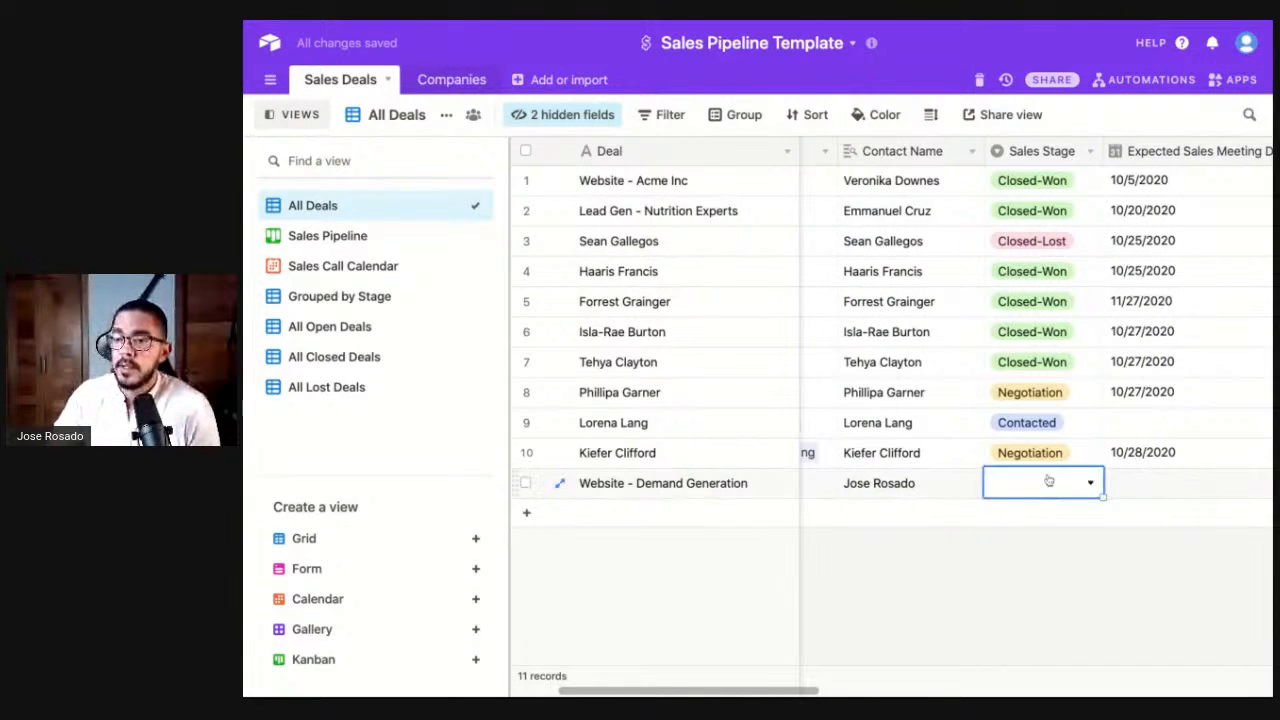
- Set the deal's sales stage to Contacted and forecast value to $1,000,000
double_click(1050, 483)
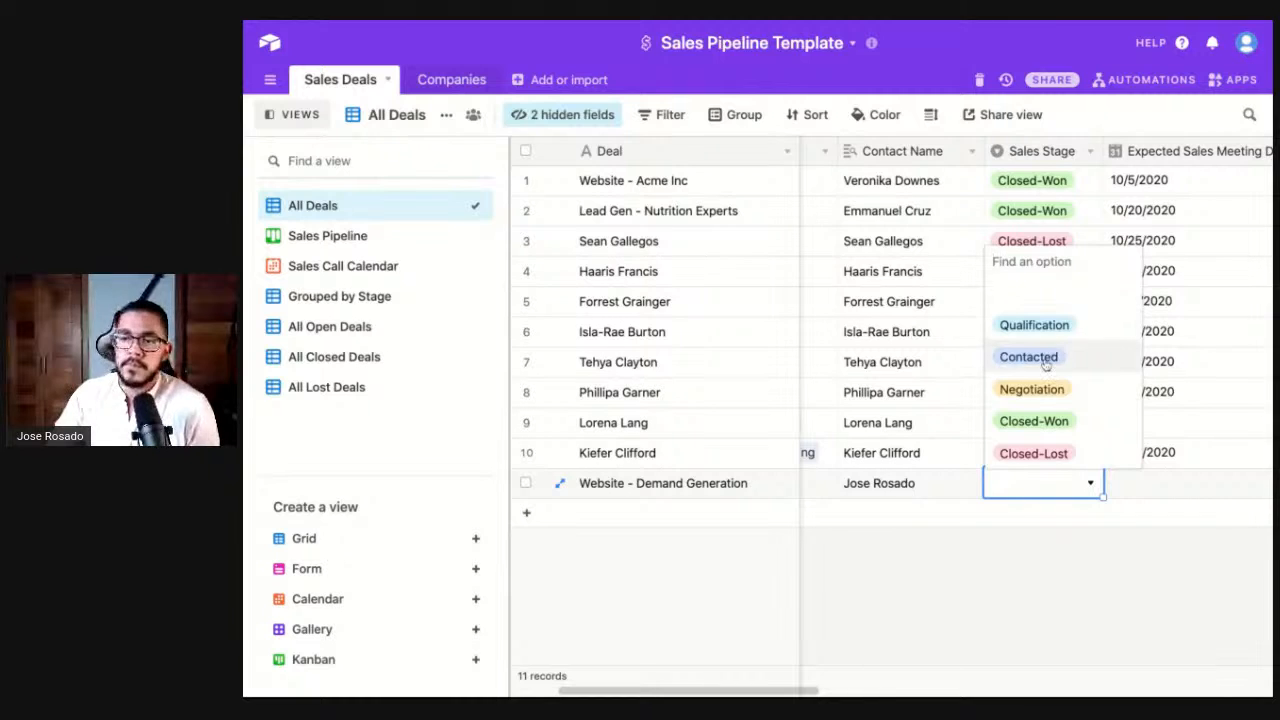
click(1045, 366)
scroll(1034, 486, right, 3)
click(998, 486)
click(990, 578)
scroll(990, 578, right, 4)
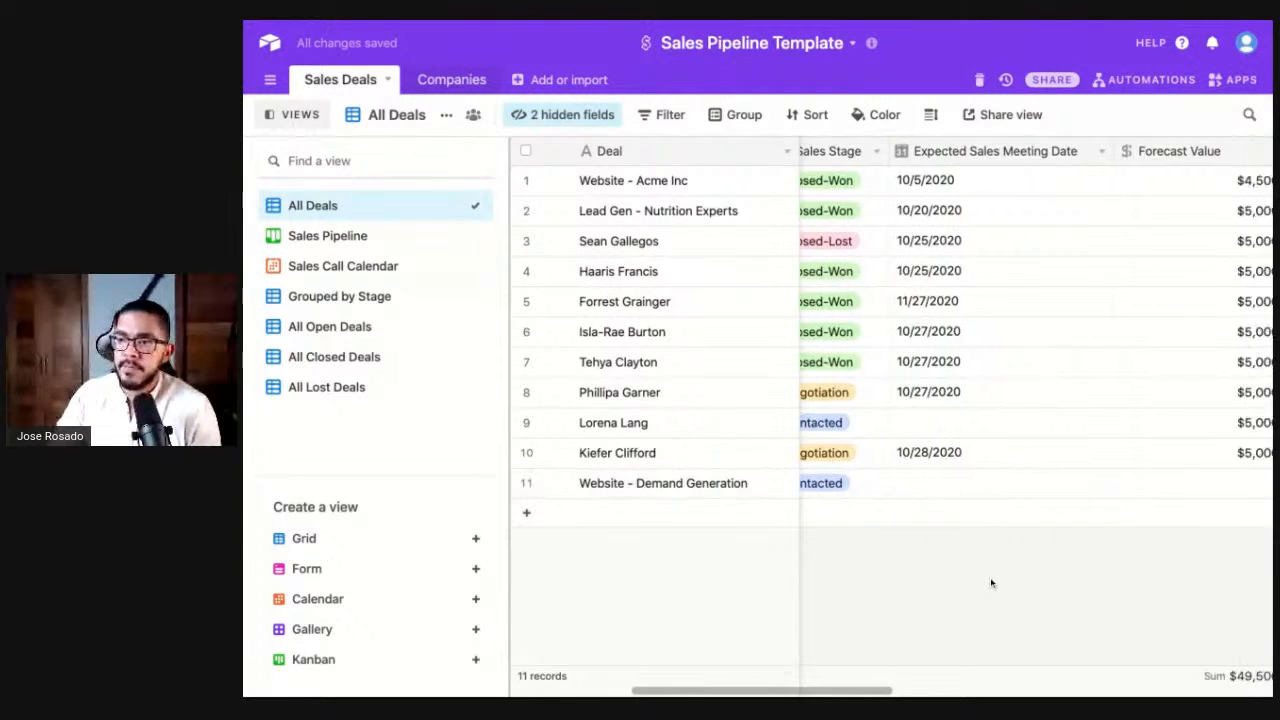
double_click(1031, 494)
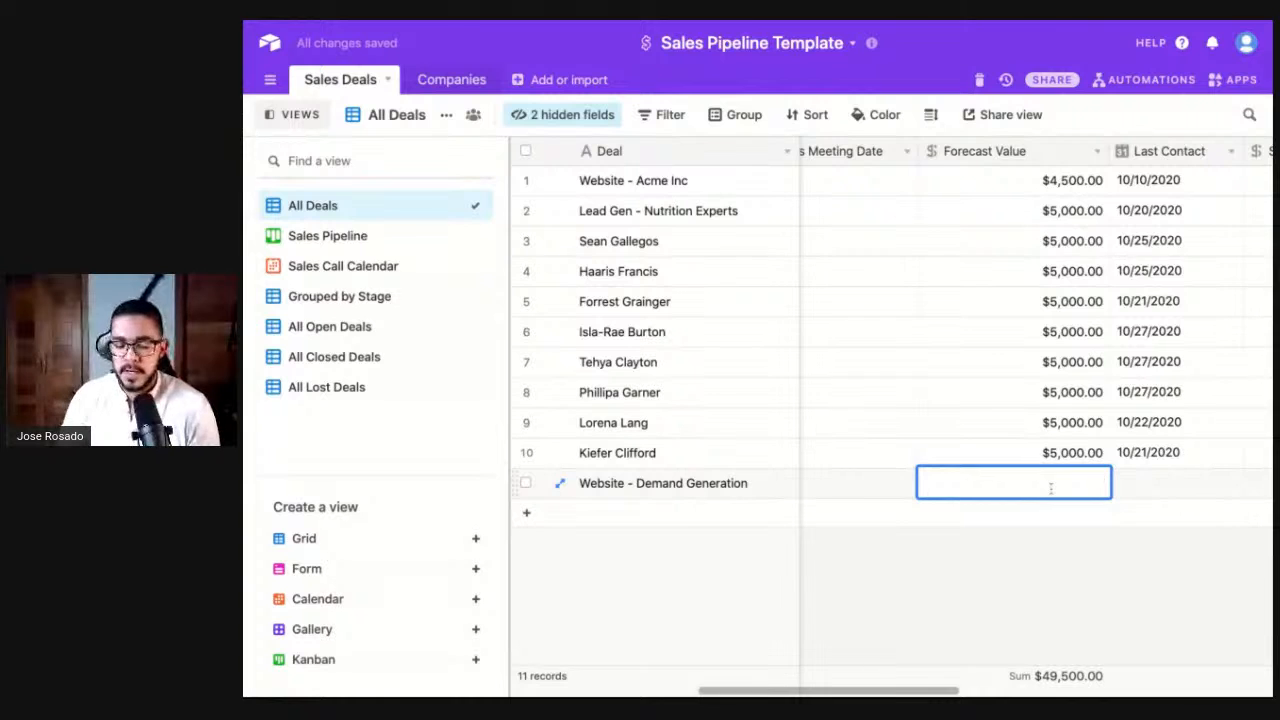
text(1,000,)
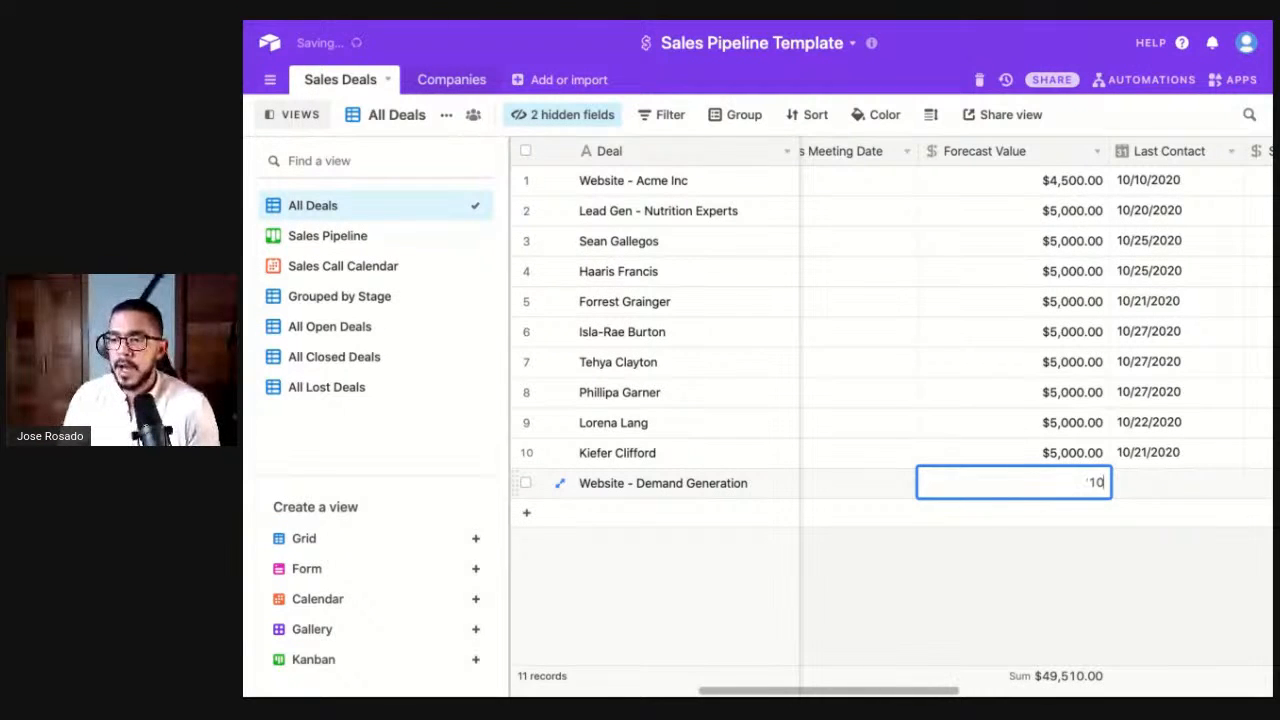
text(000)
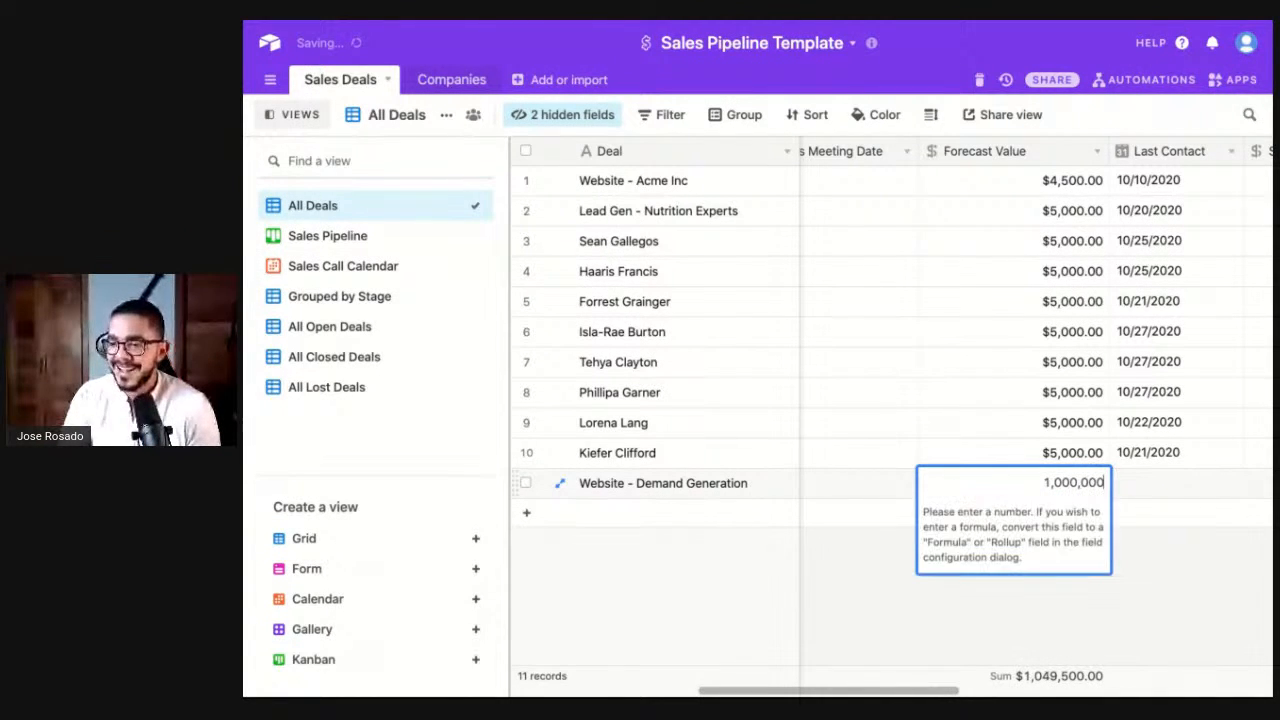
key(Return)
click(1090, 556)
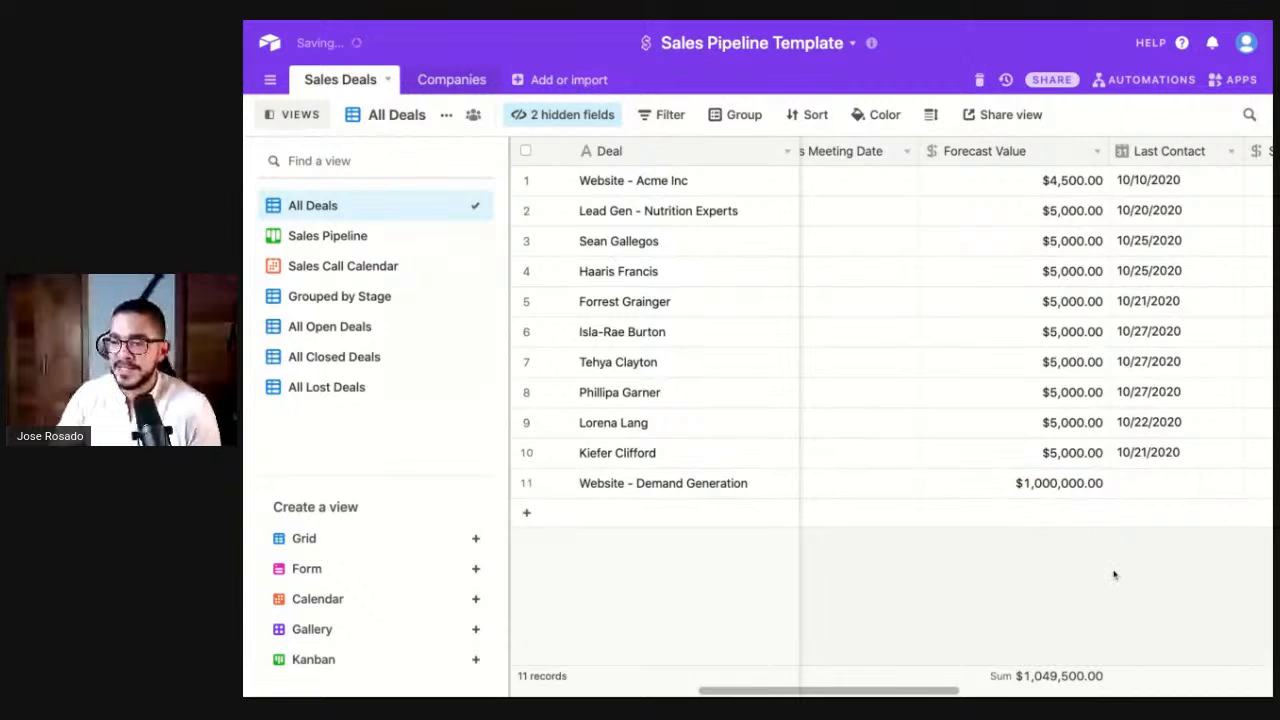
scroll(1091, 551, right, 5)
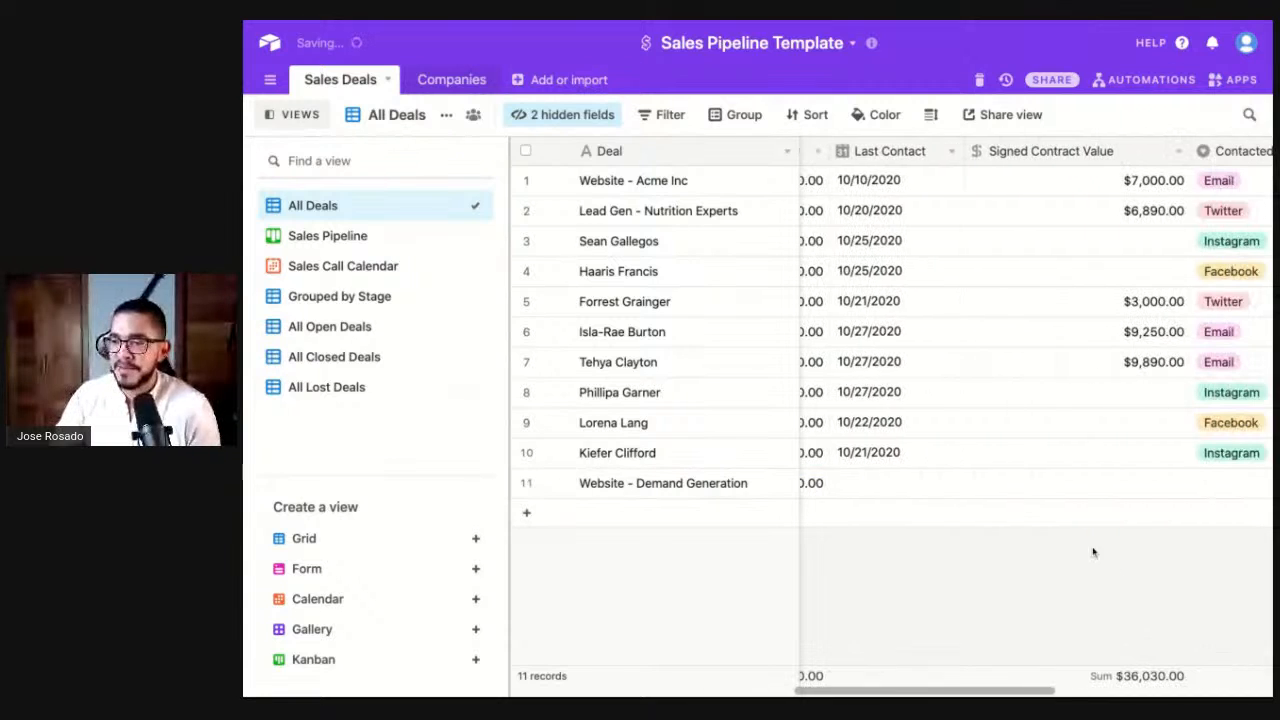
- Set last contact to today, 11/20/2020, with Twitter as the contact channel
double_click(907, 483)
click(939, 452)
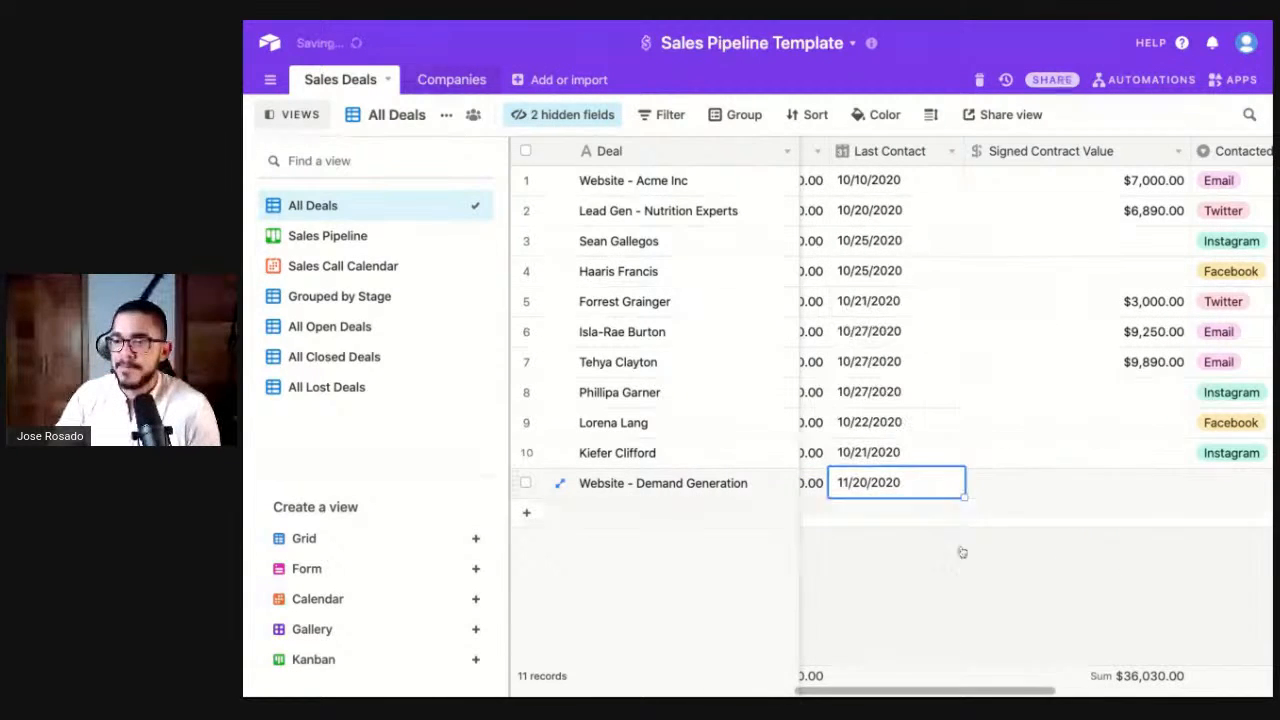
scroll(963, 563, right, 3)
scroll(1064, 547, right, 3)
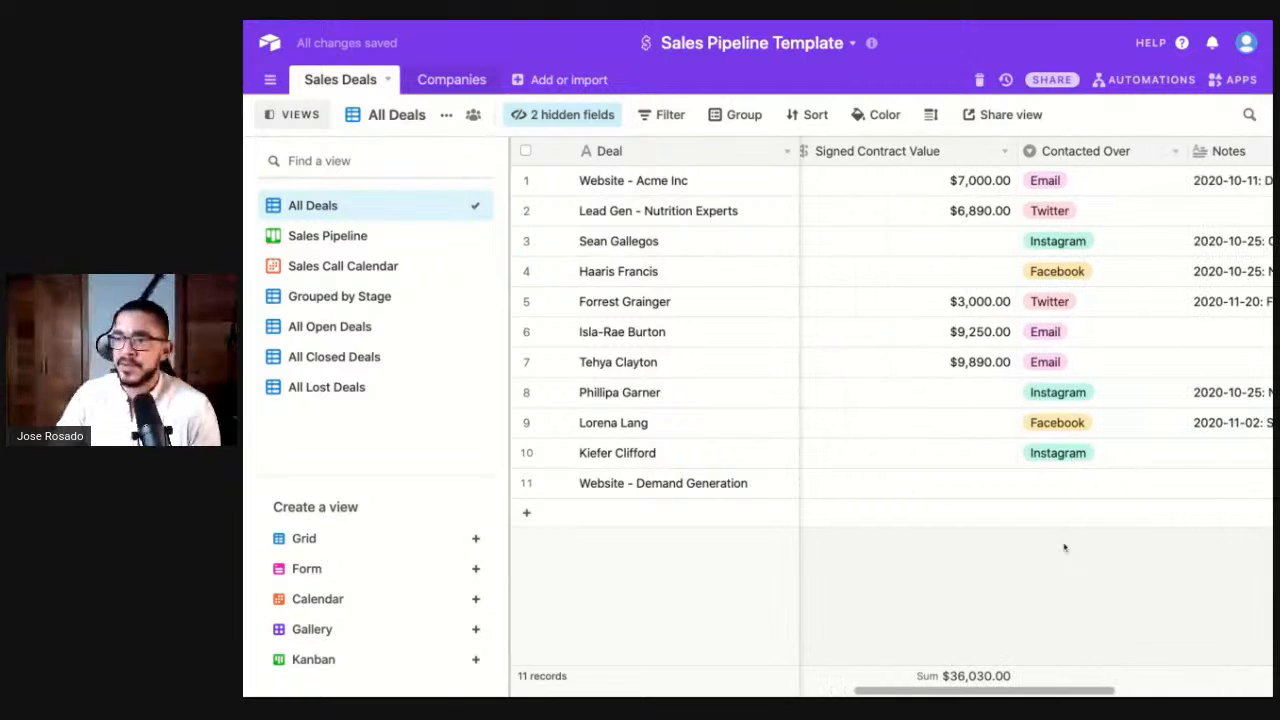
double_click(1068, 490)
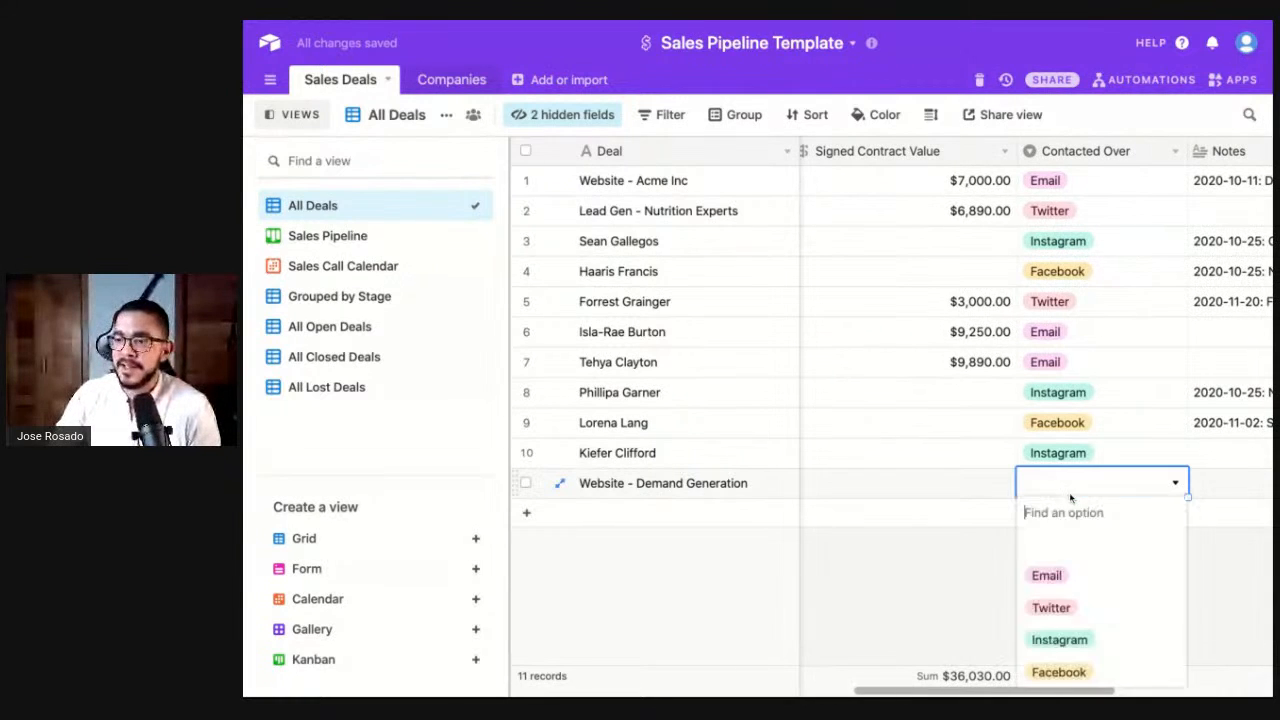
click(1051, 607)
- Add the note '2020-11-20: First Contact' to the deal
scroll(1060, 600, right, 5)
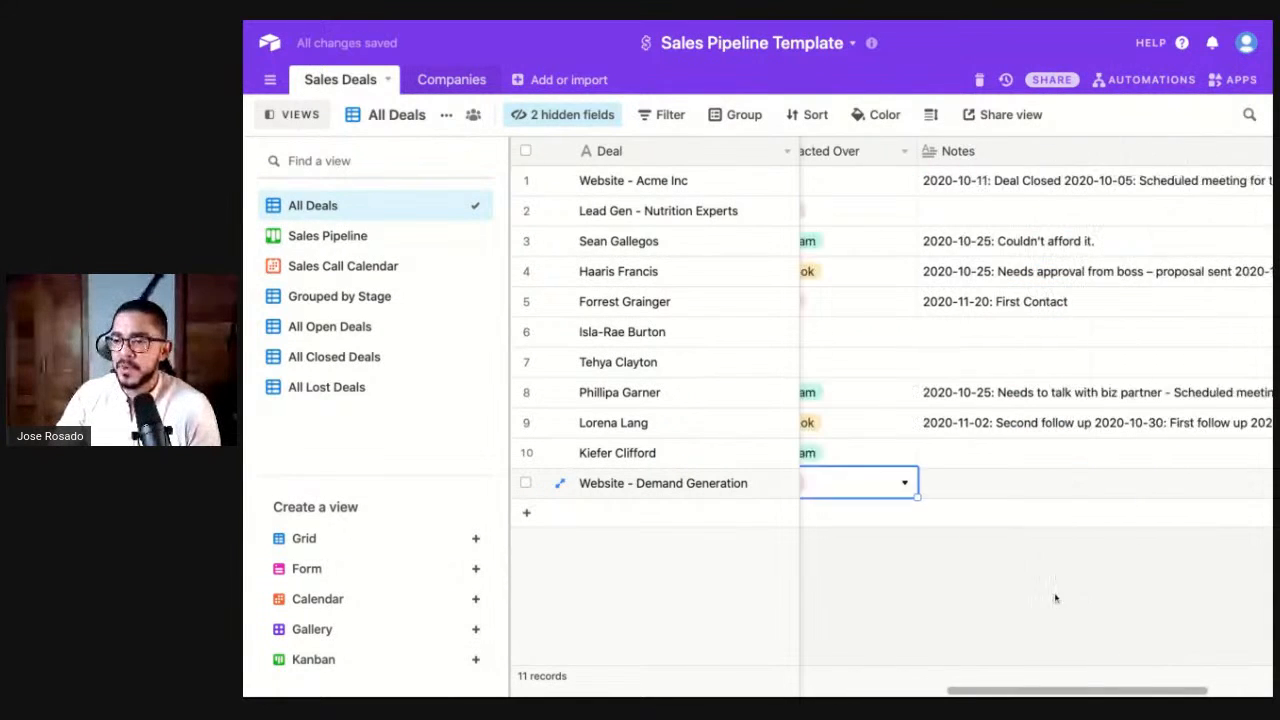
click(980, 483)
text(2020-1)
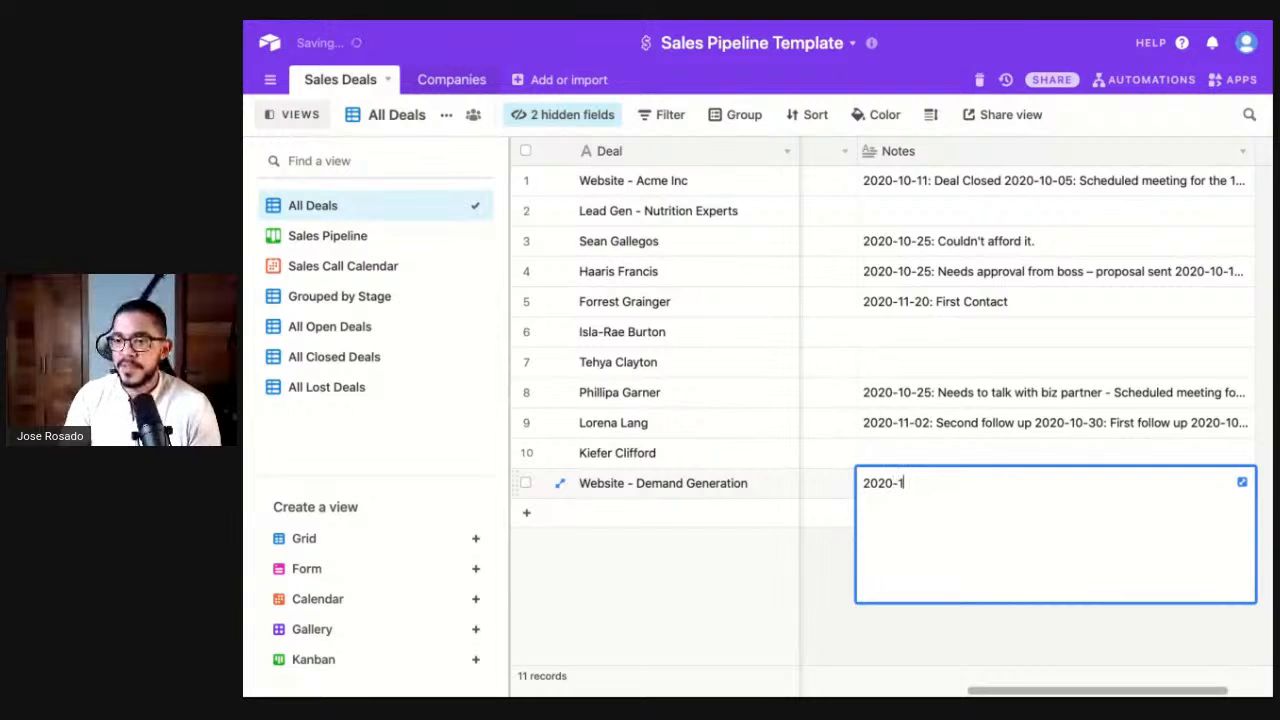
text(1-20: First Contact)
key(Return)
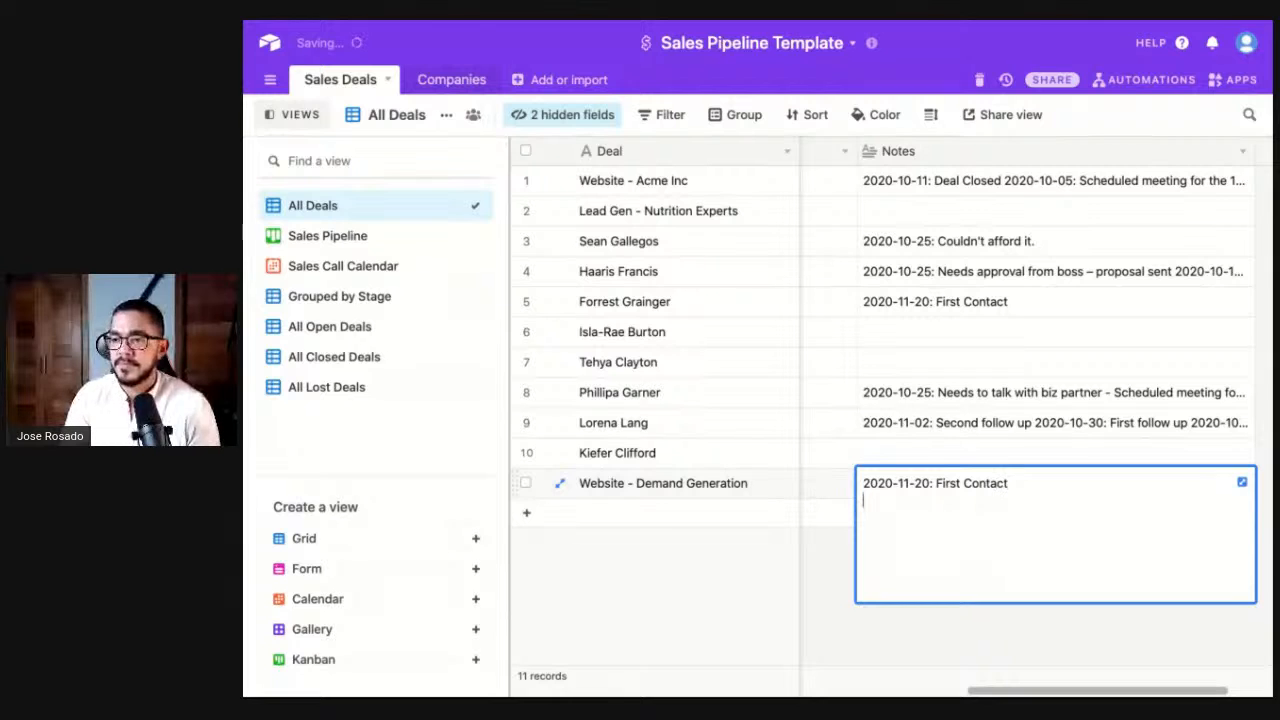
click(877, 646)
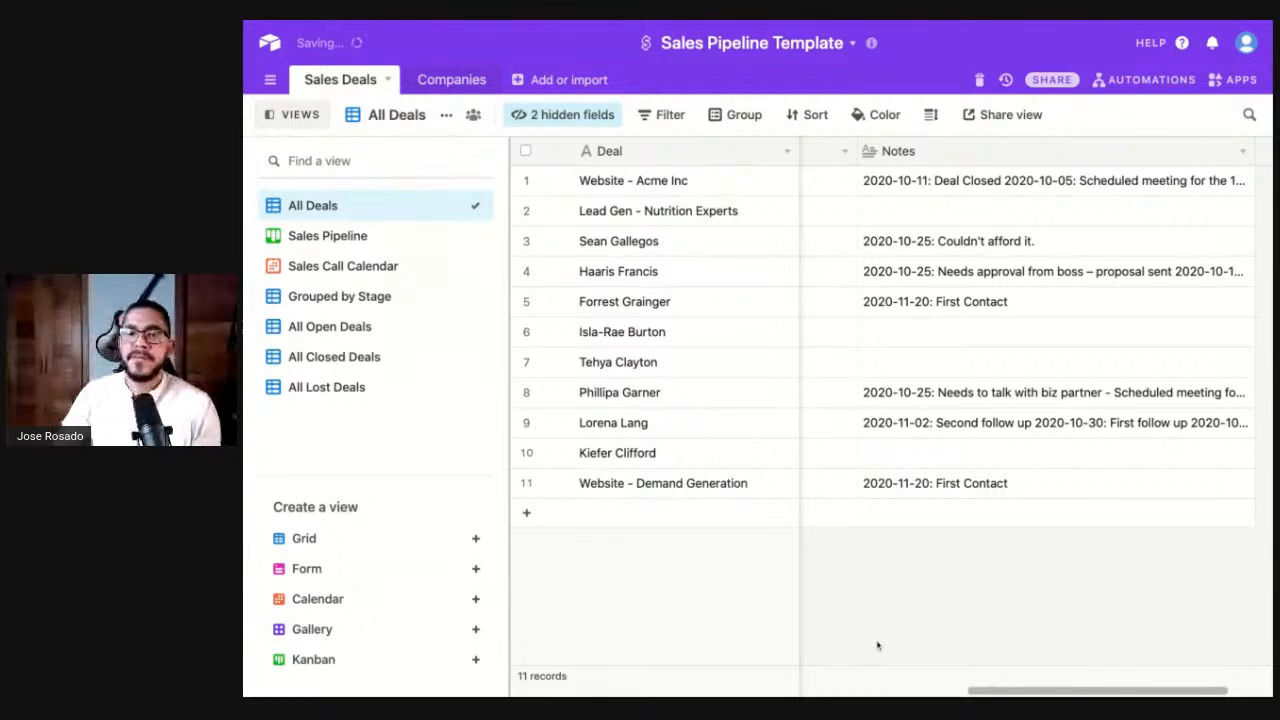
click(325, 236)
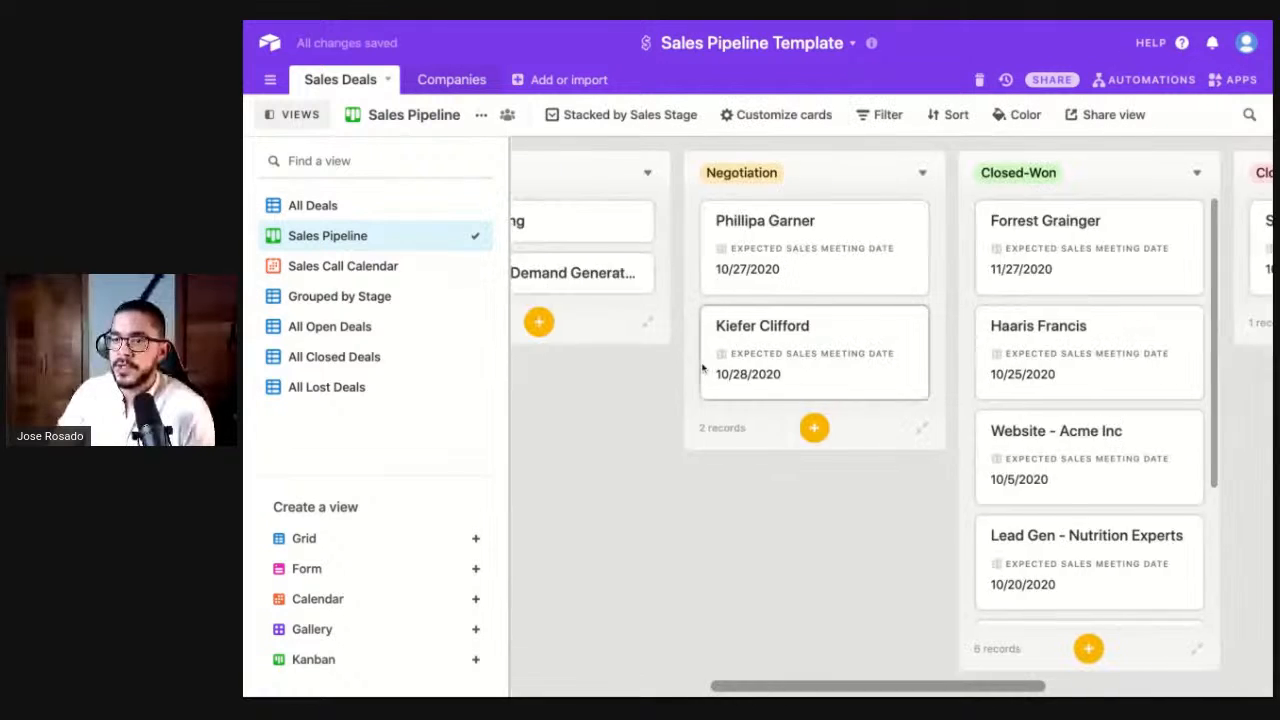
- Drag the Website - Demand Generation card from Contacted into Closed-Lost and open its record
scroll(703, 366, left, 5)
scroll(763, 370, left, 1)
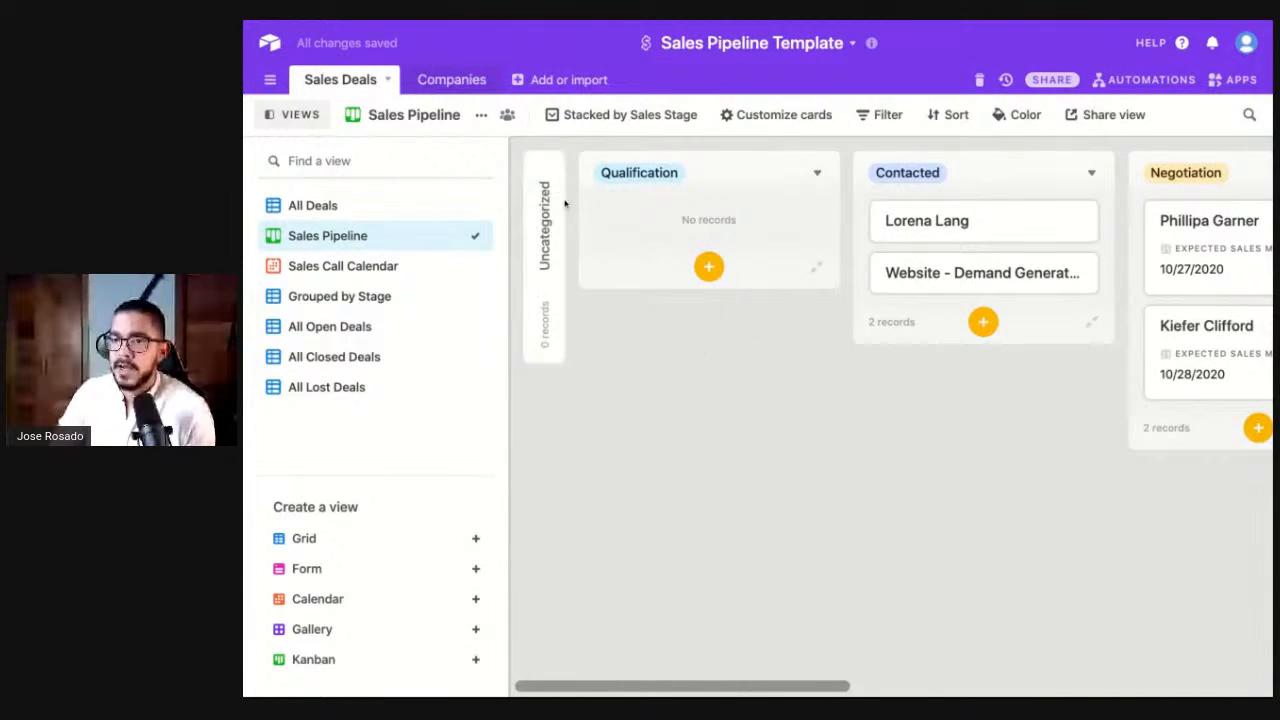
scroll(776, 357, right, 2)
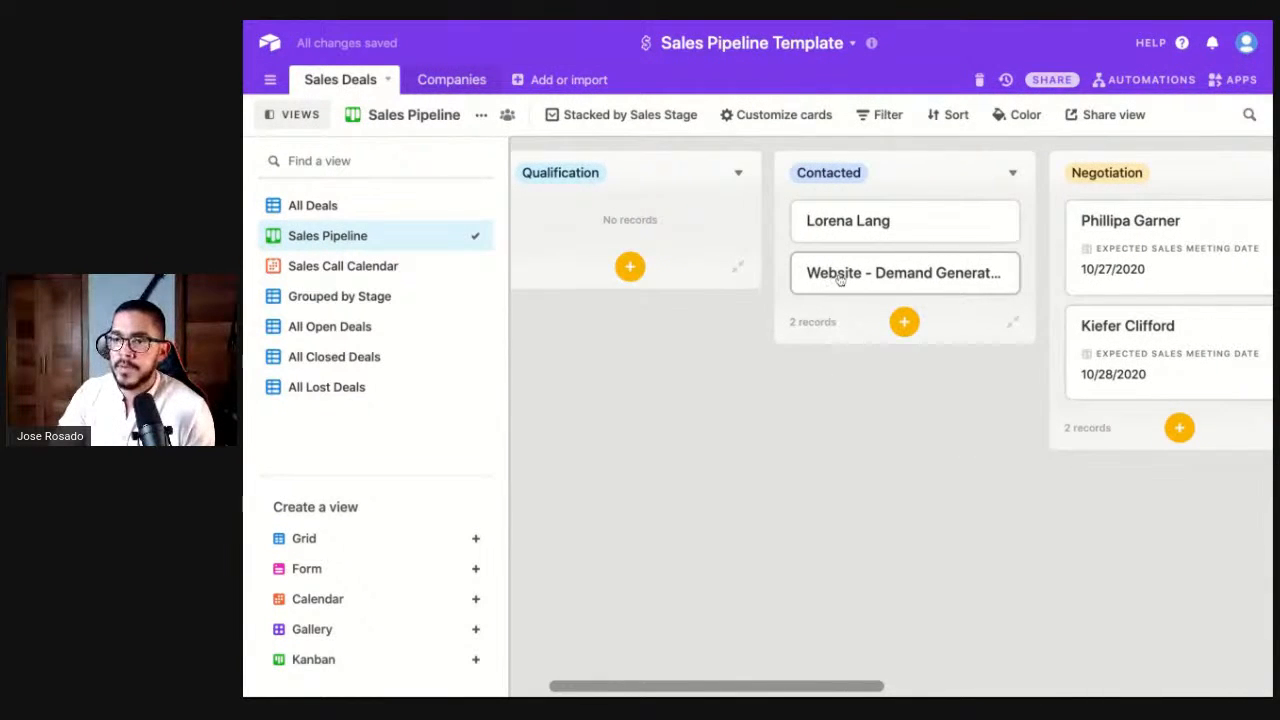
scroll(840, 280, right, 1)
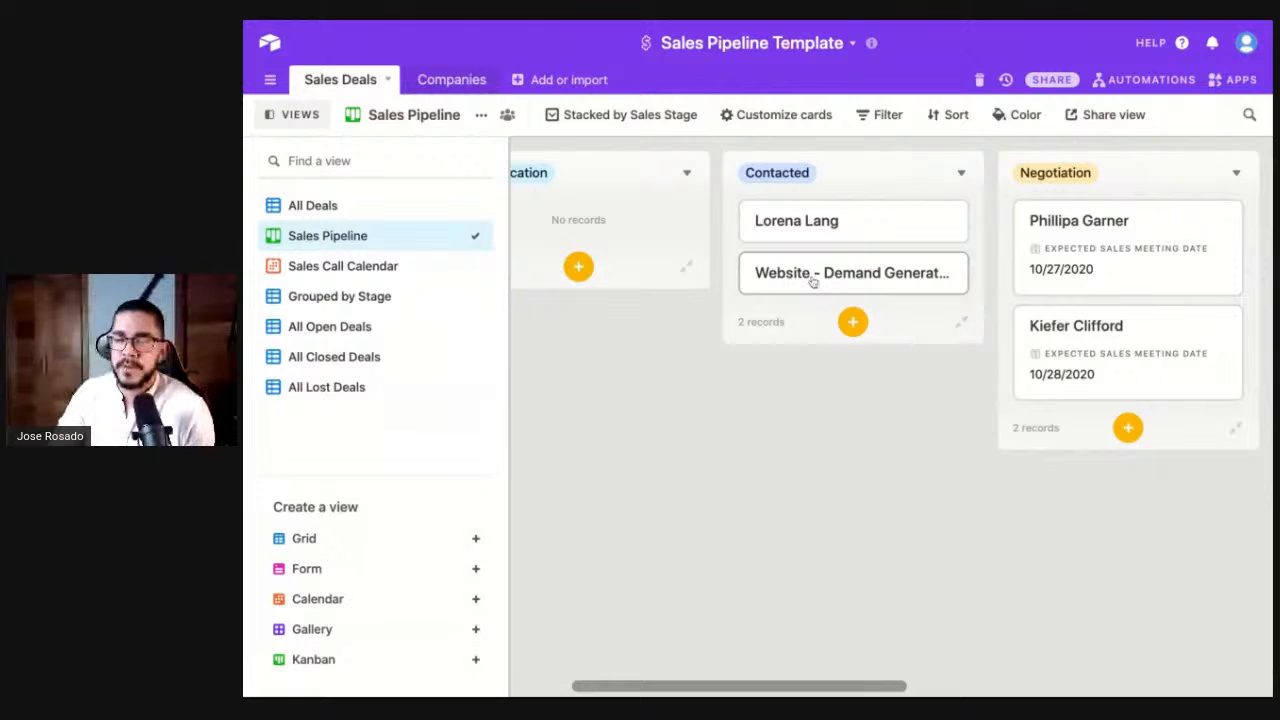
scroll(847, 354, right, 3)
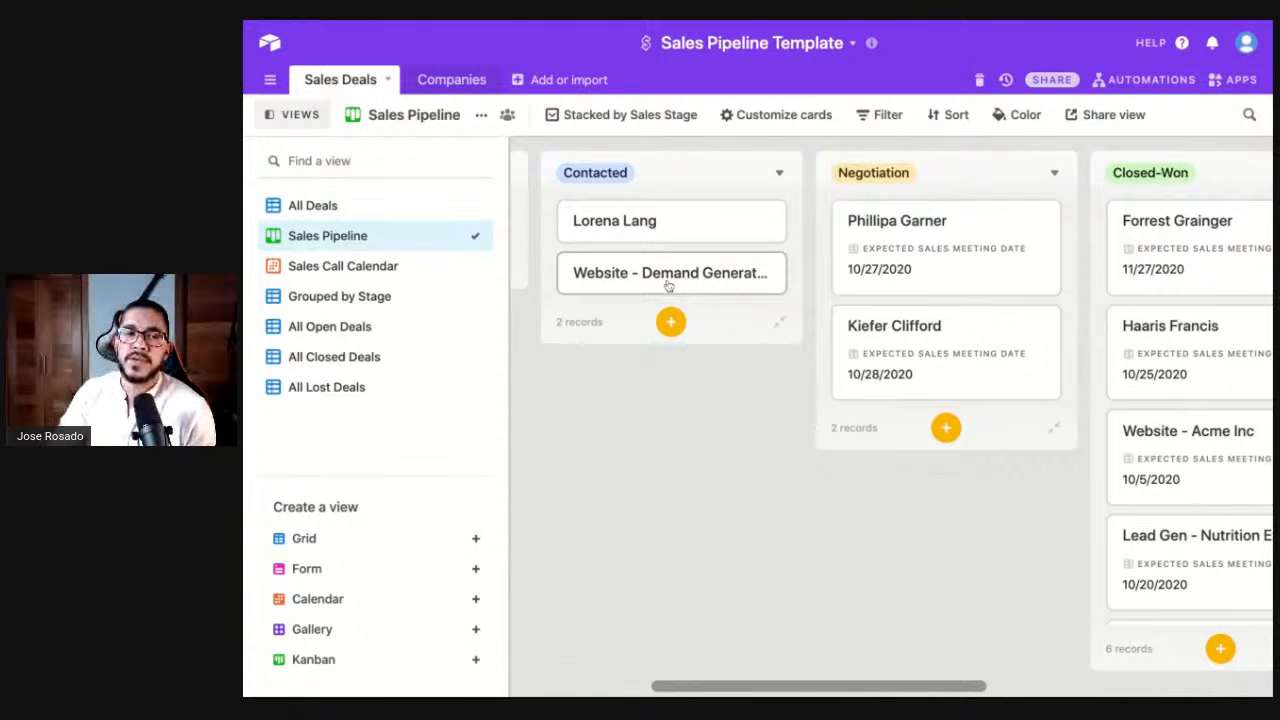
drag(620, 275, 1071, 212)
scroll(893, 226, right, 3)
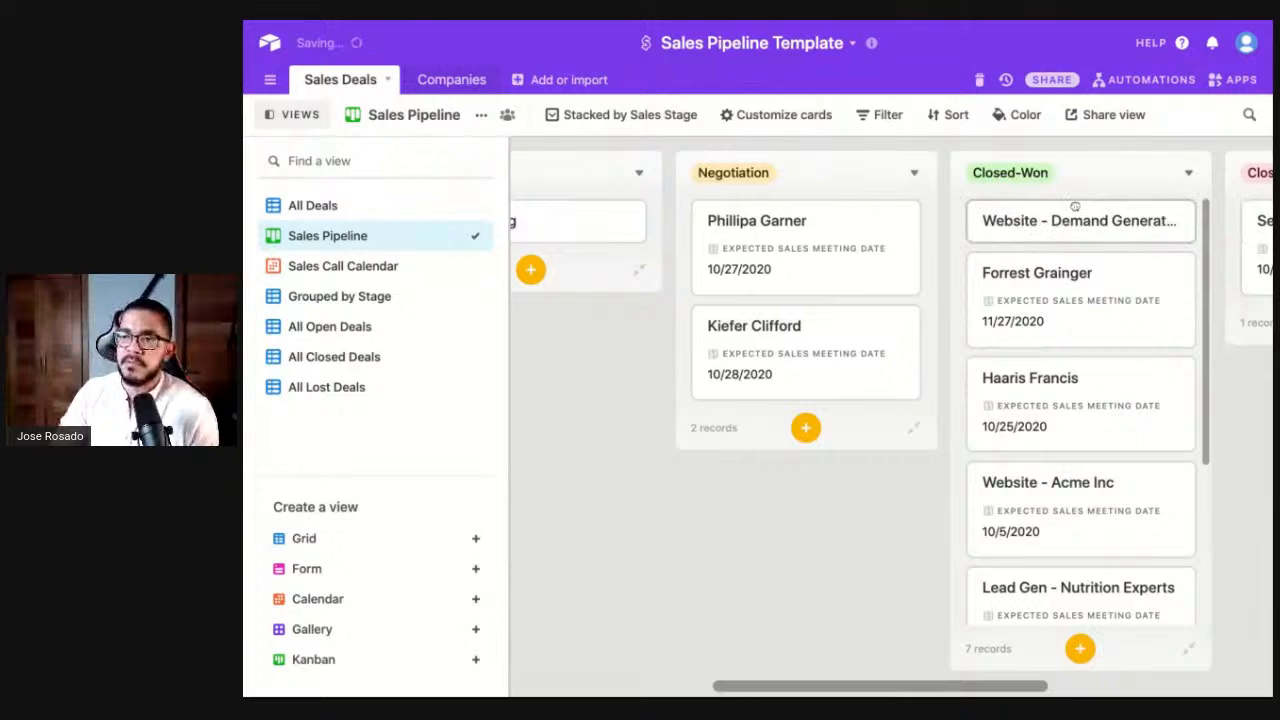
scroll(655, 230, right, 5)
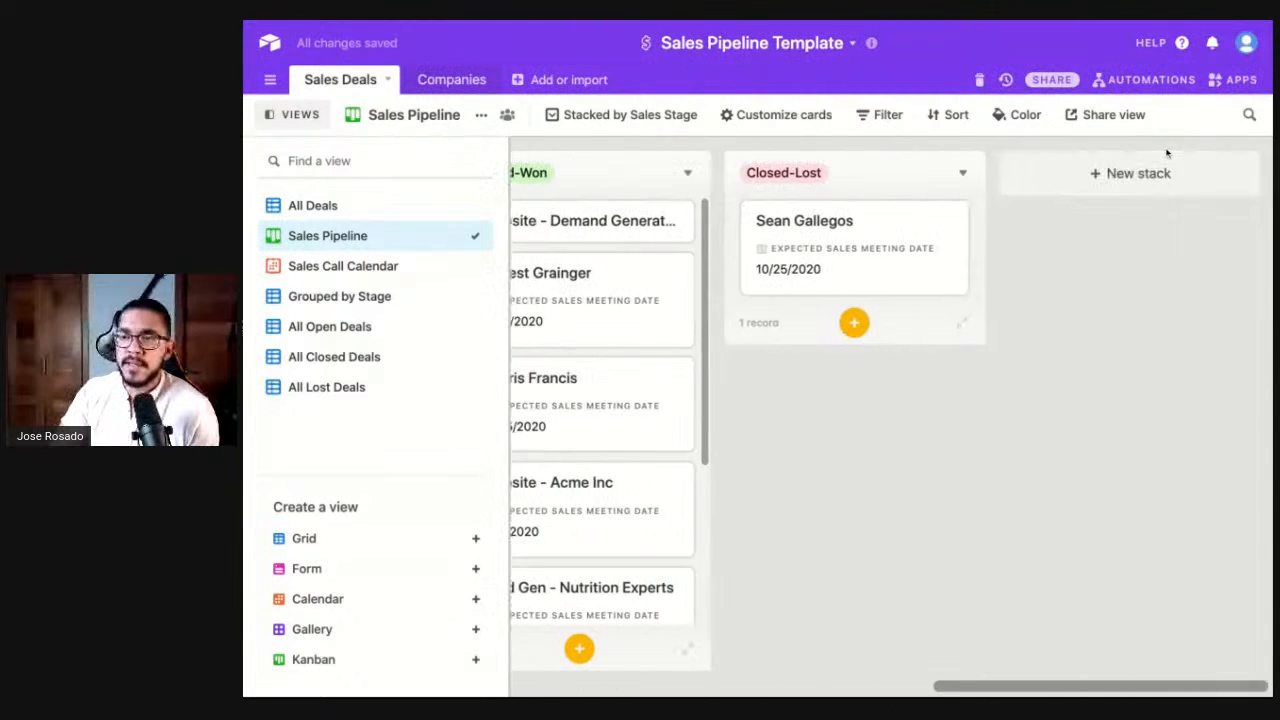
drag(655, 230, 886, 237)
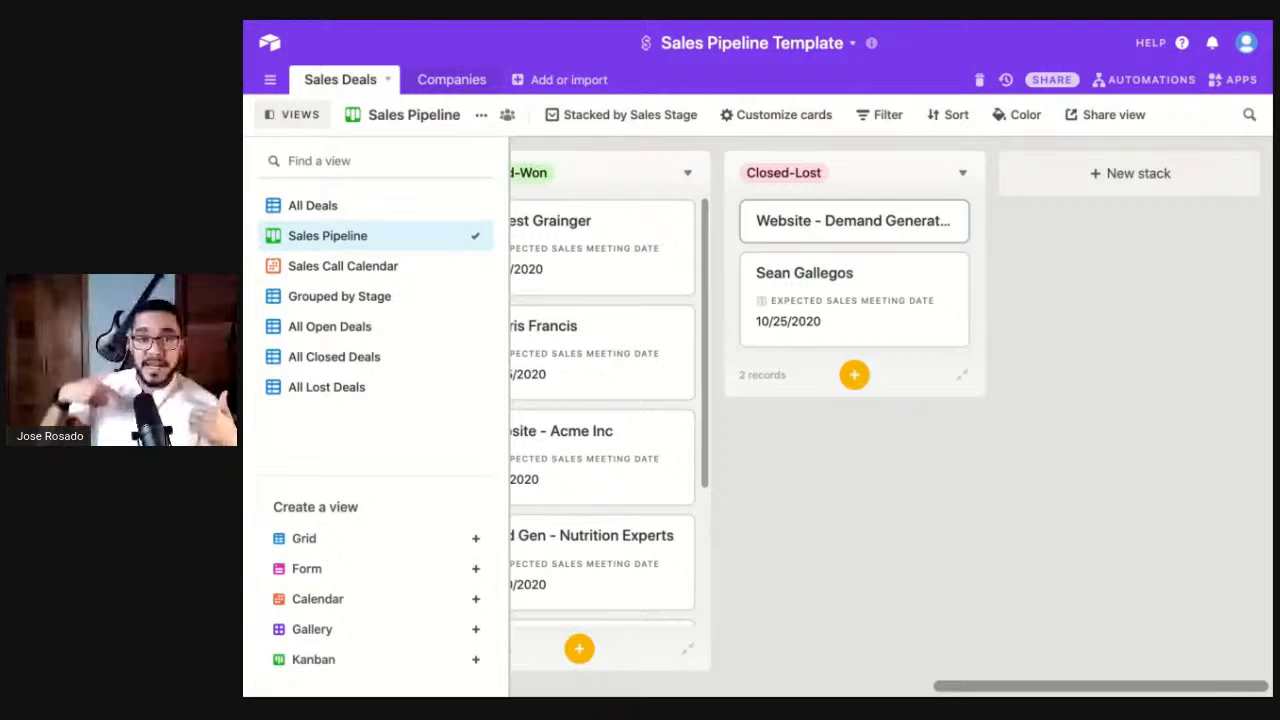
click(820, 232)
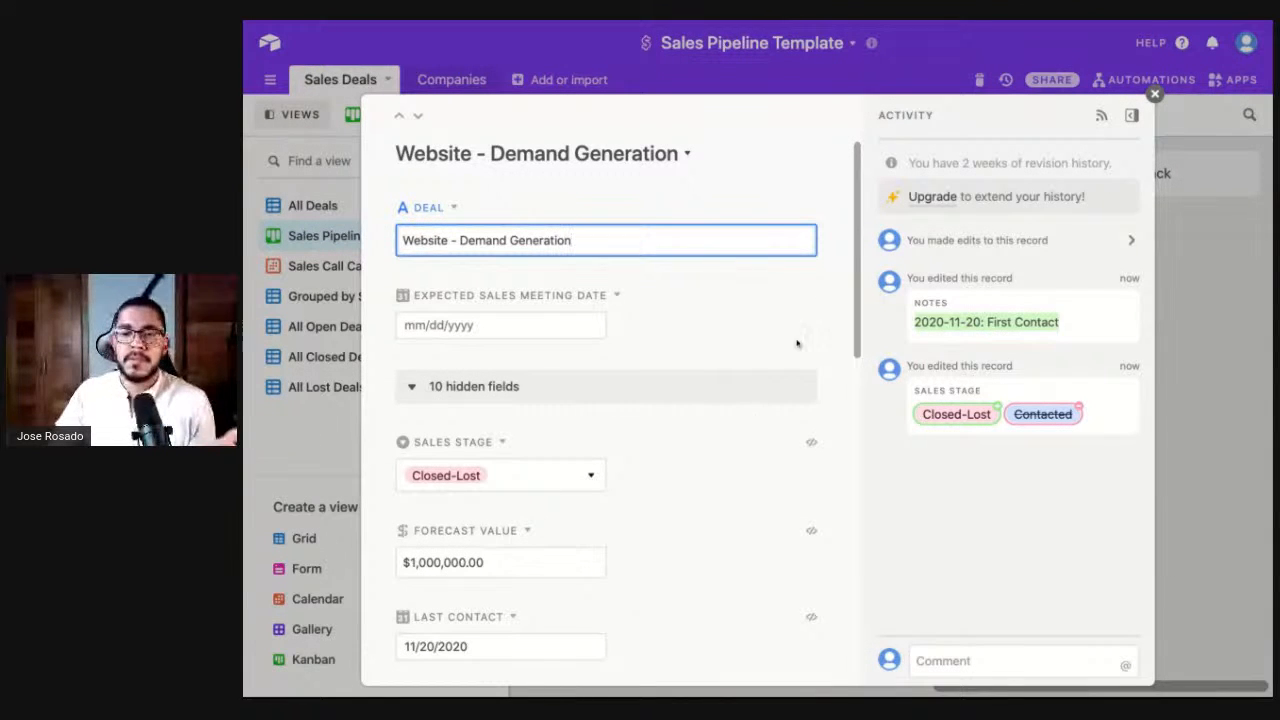
- Set the deal's Last Contact date to 11/25/2020
scroll(691, 408, down, 5)
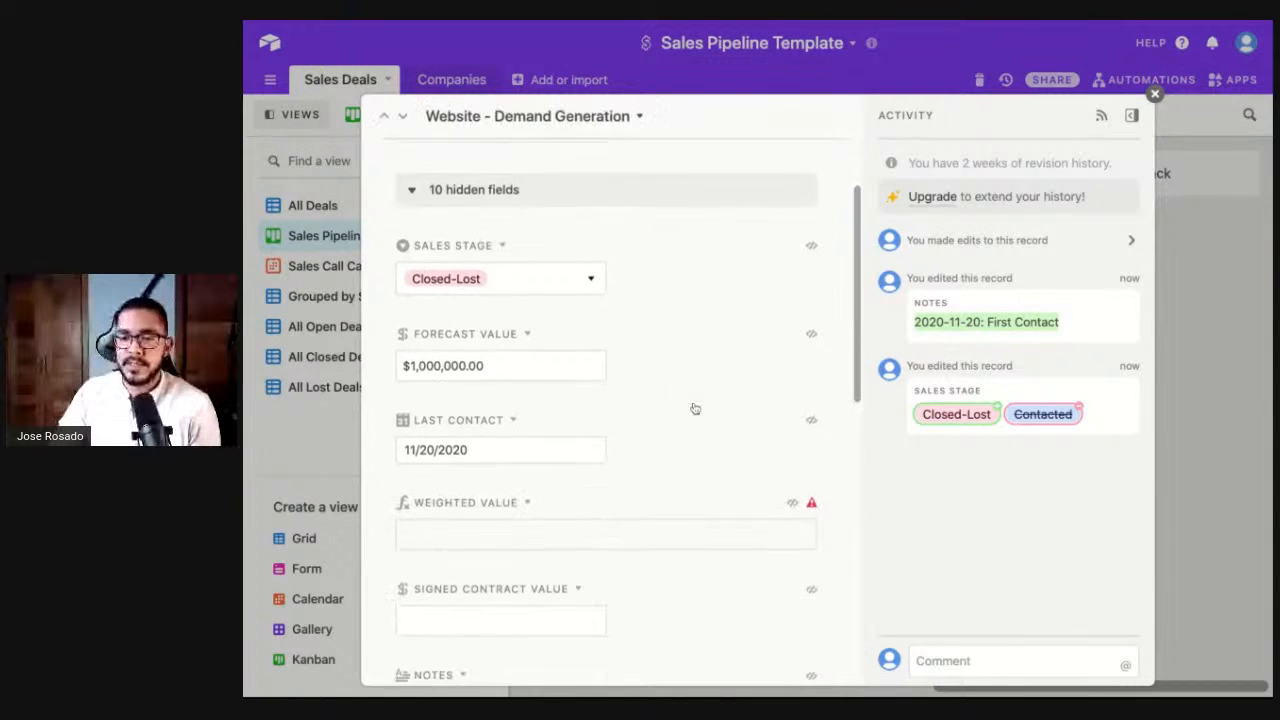
scroll(481, 502, down, 5)
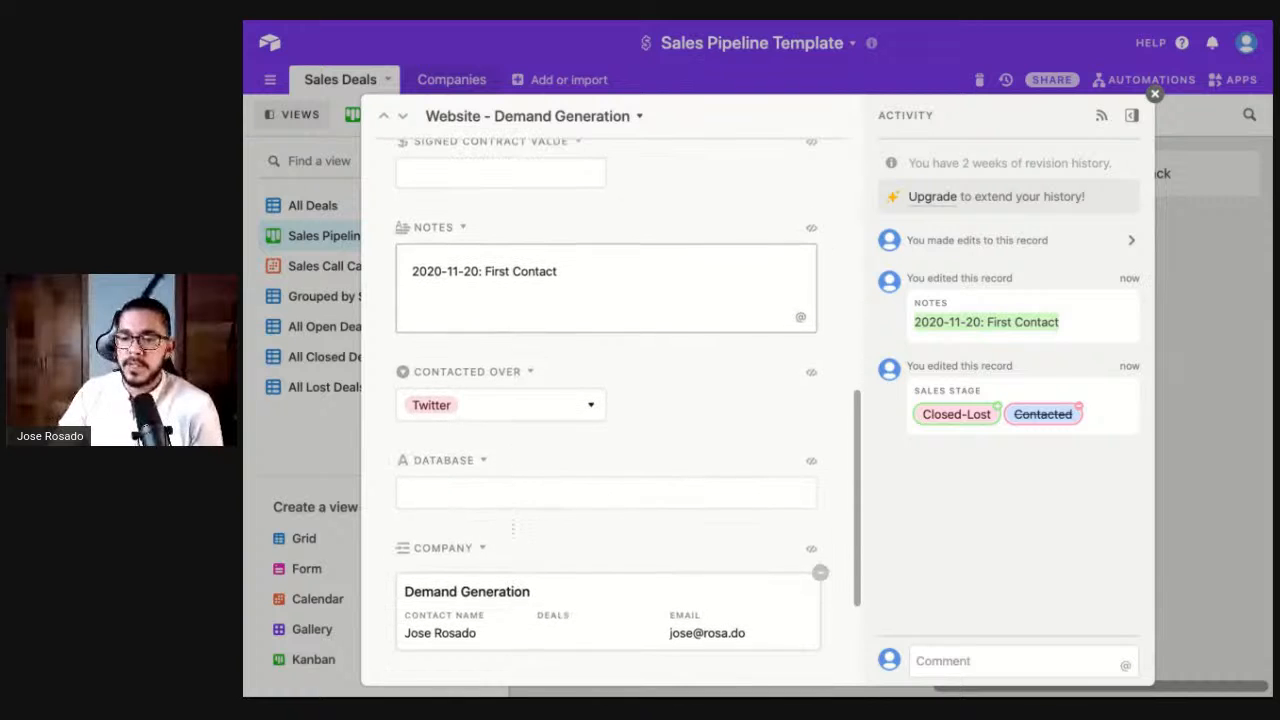
click(466, 503)
scroll(600, 460, down, 4)
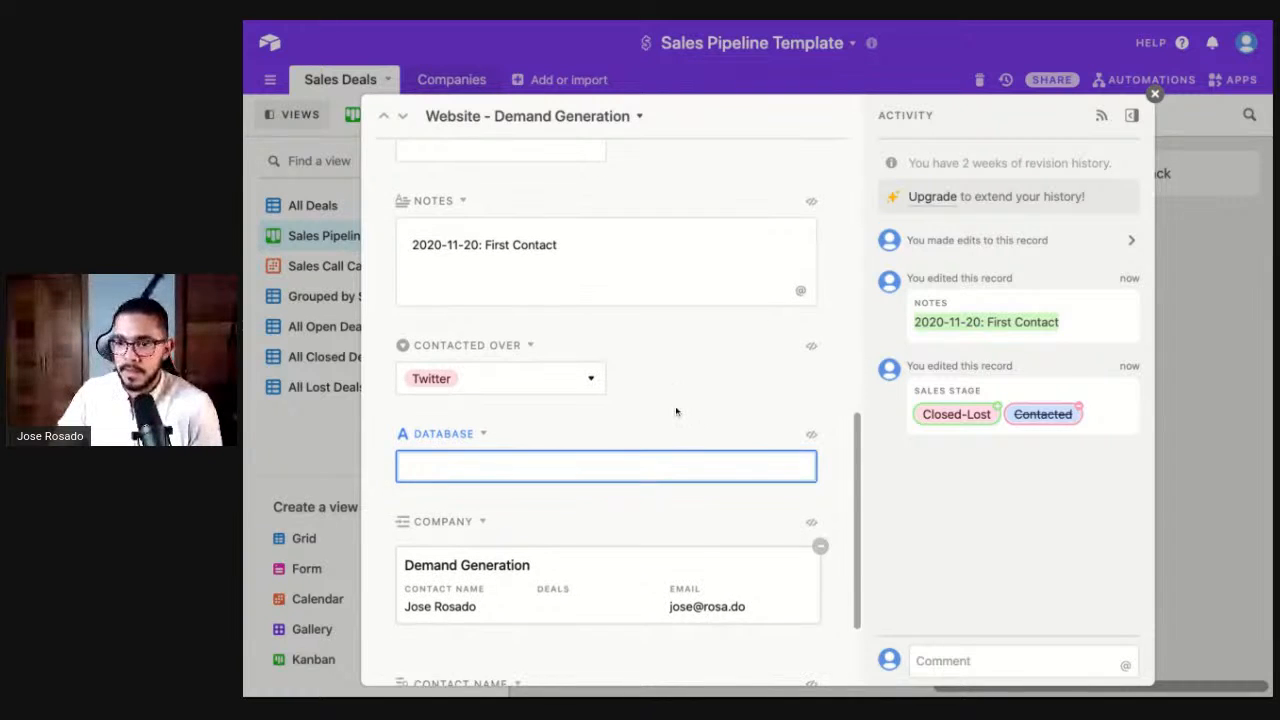
scroll(572, 522, up, 10)
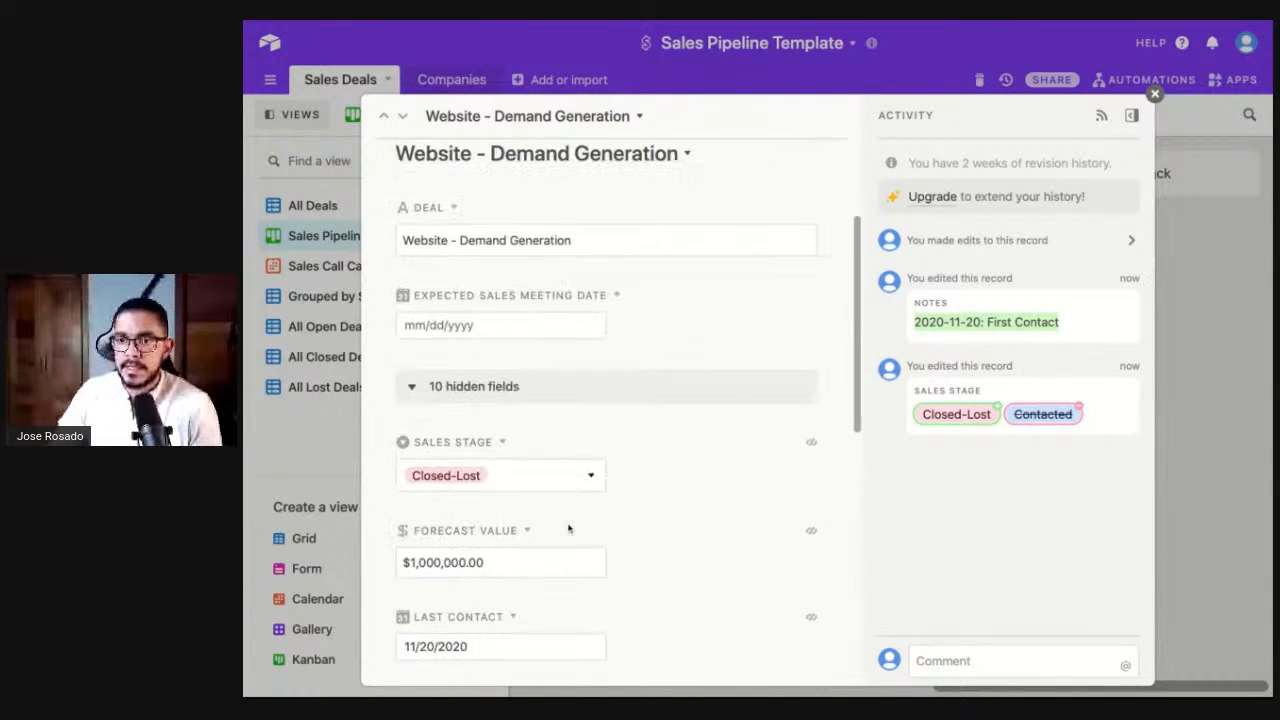
scroll(537, 403, down, 3)
click(479, 507)
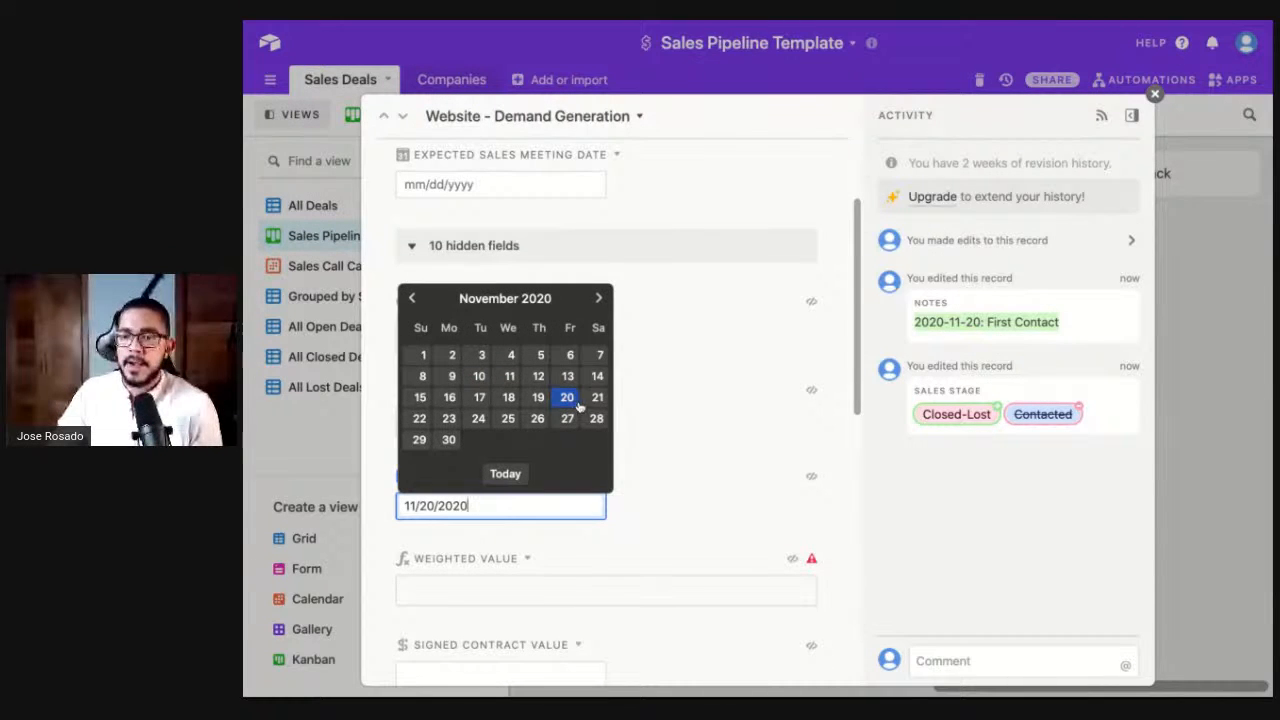
click(536, 418)
click(651, 493)
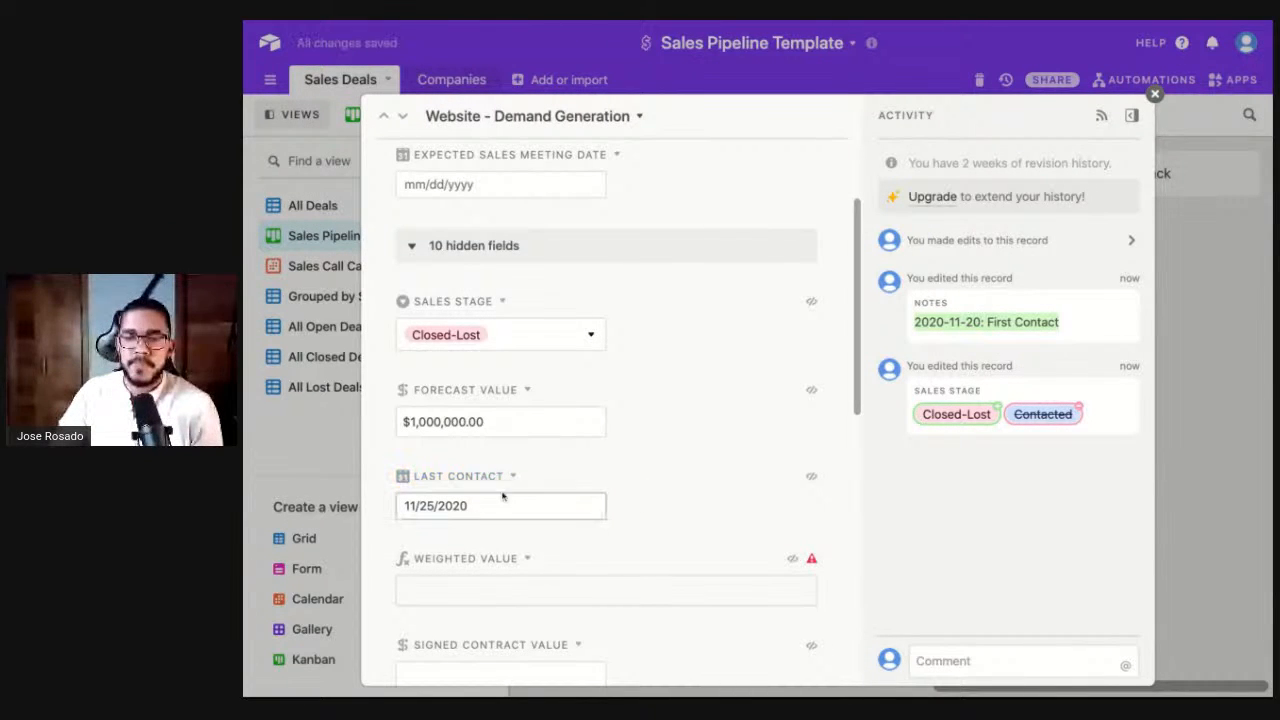
key(Escape)
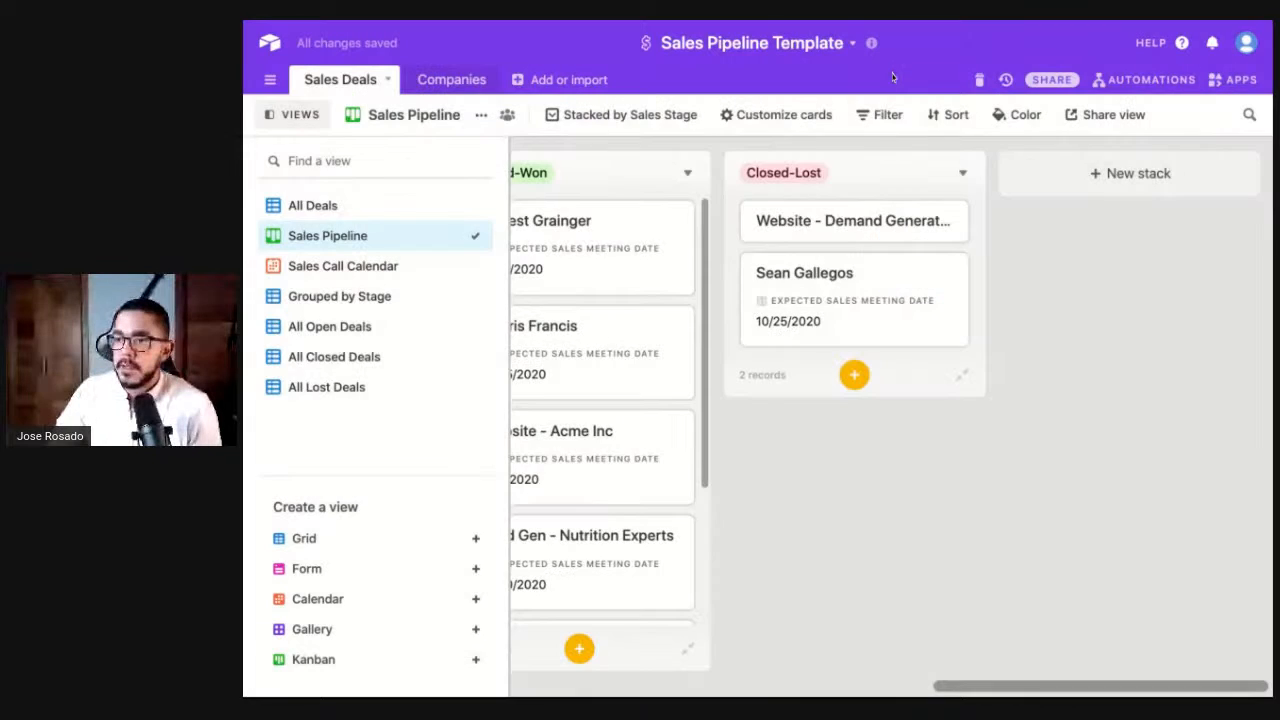
- Set the Expected Sales Meeting Date to 11/24/2020 and review the record
click(858, 228)
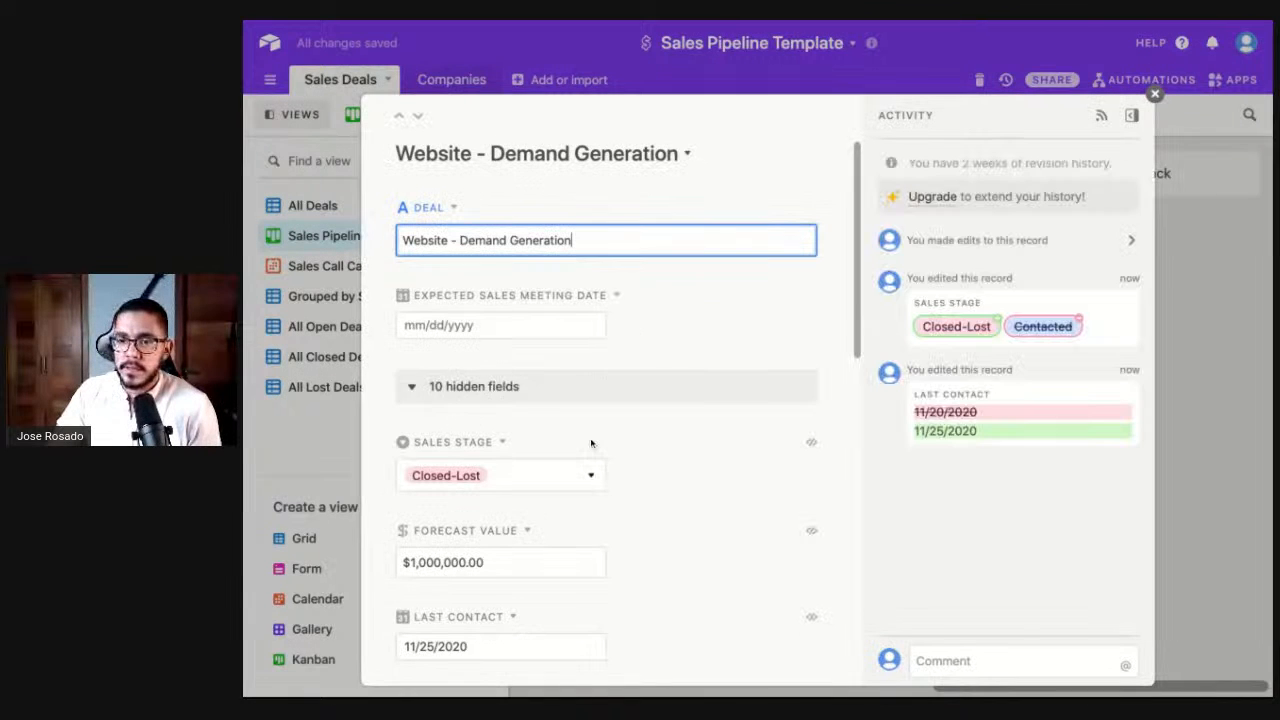
click(467, 322)
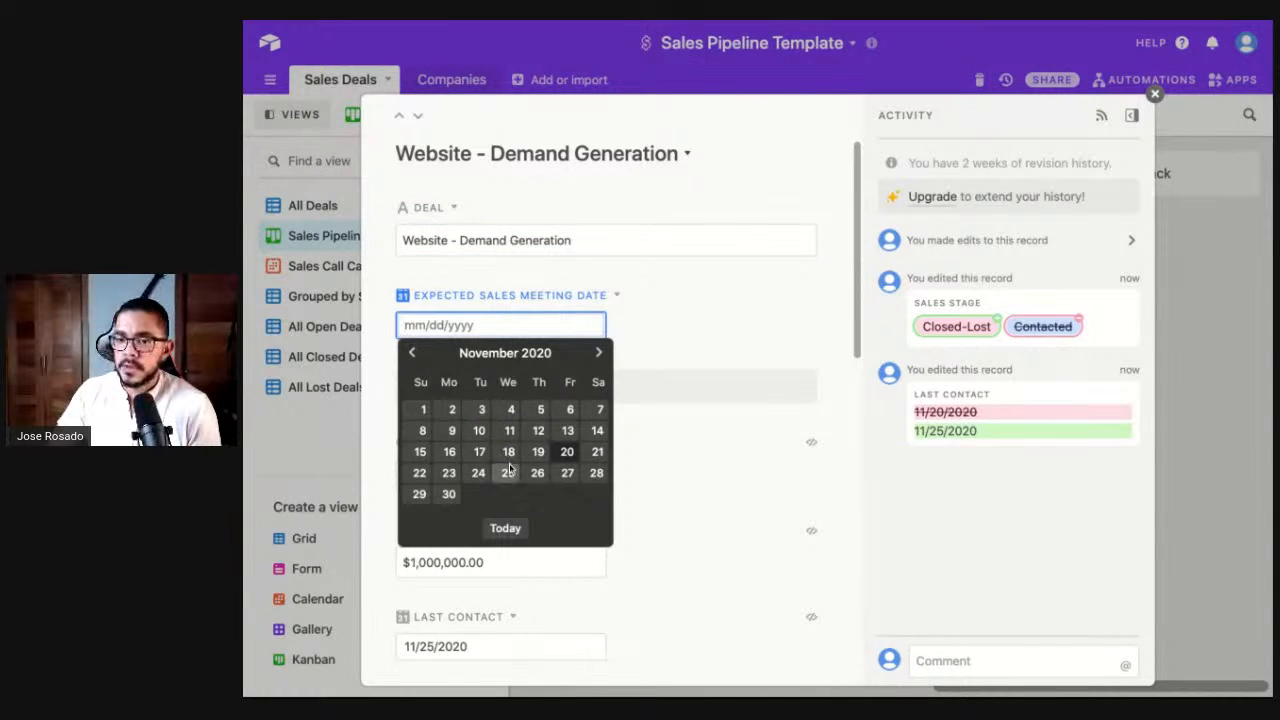
click(477, 472)
key(Escape)
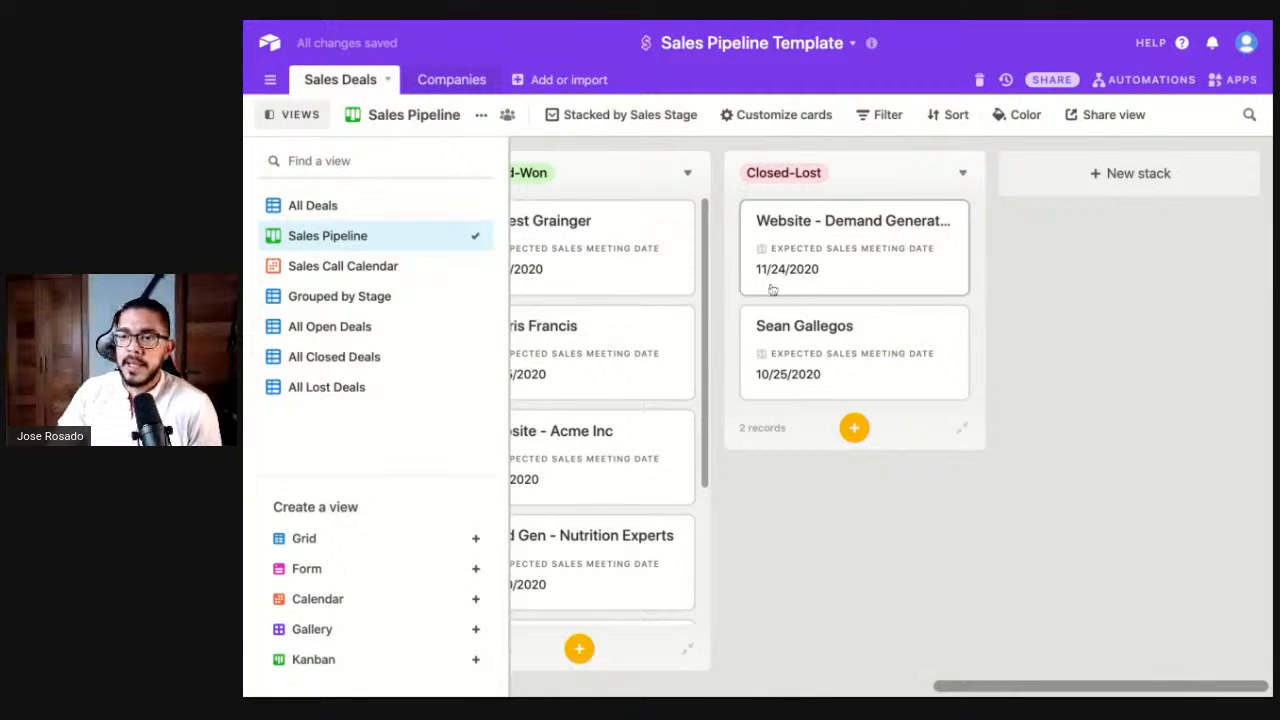
click(800, 262)
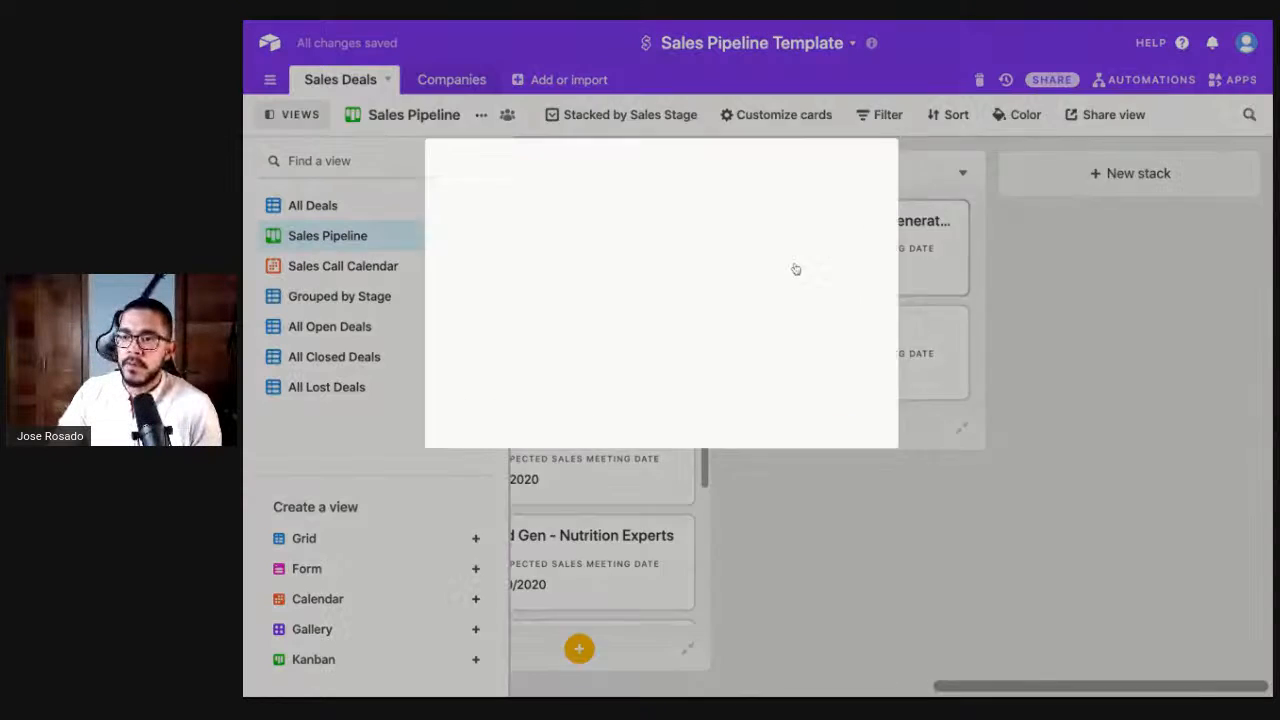
scroll(693, 400, down, 2)
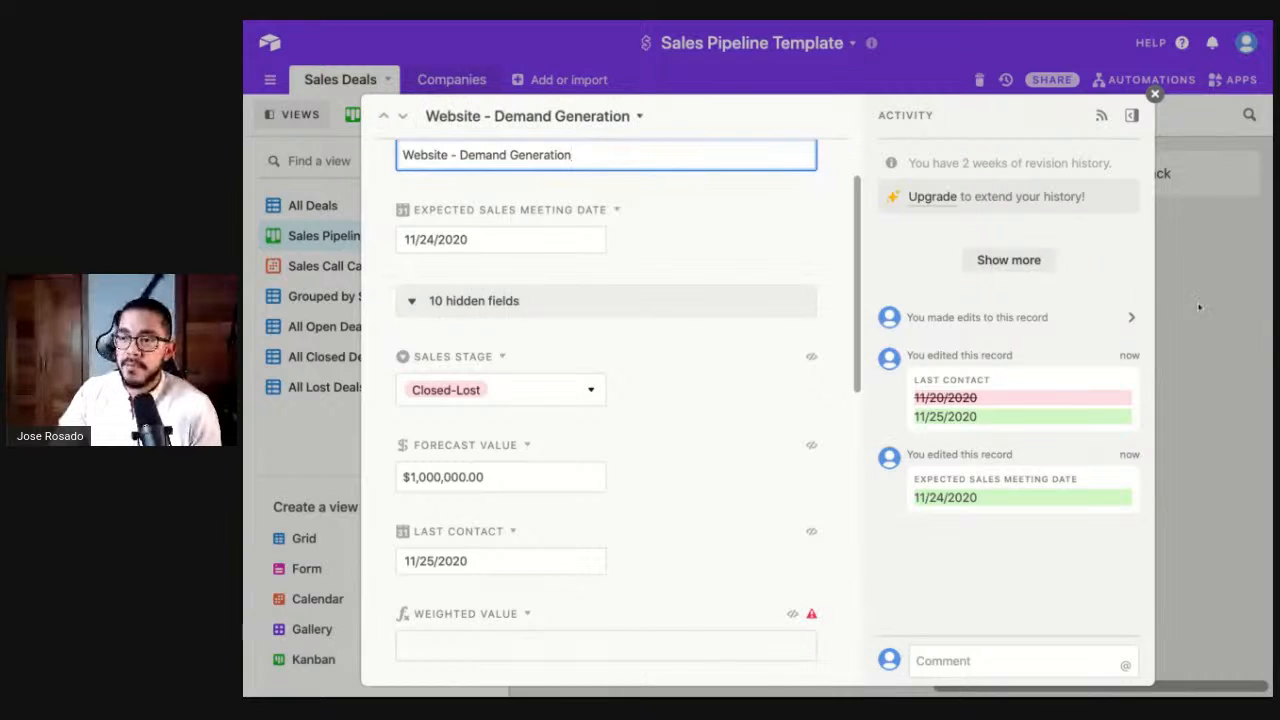
key(Escape)
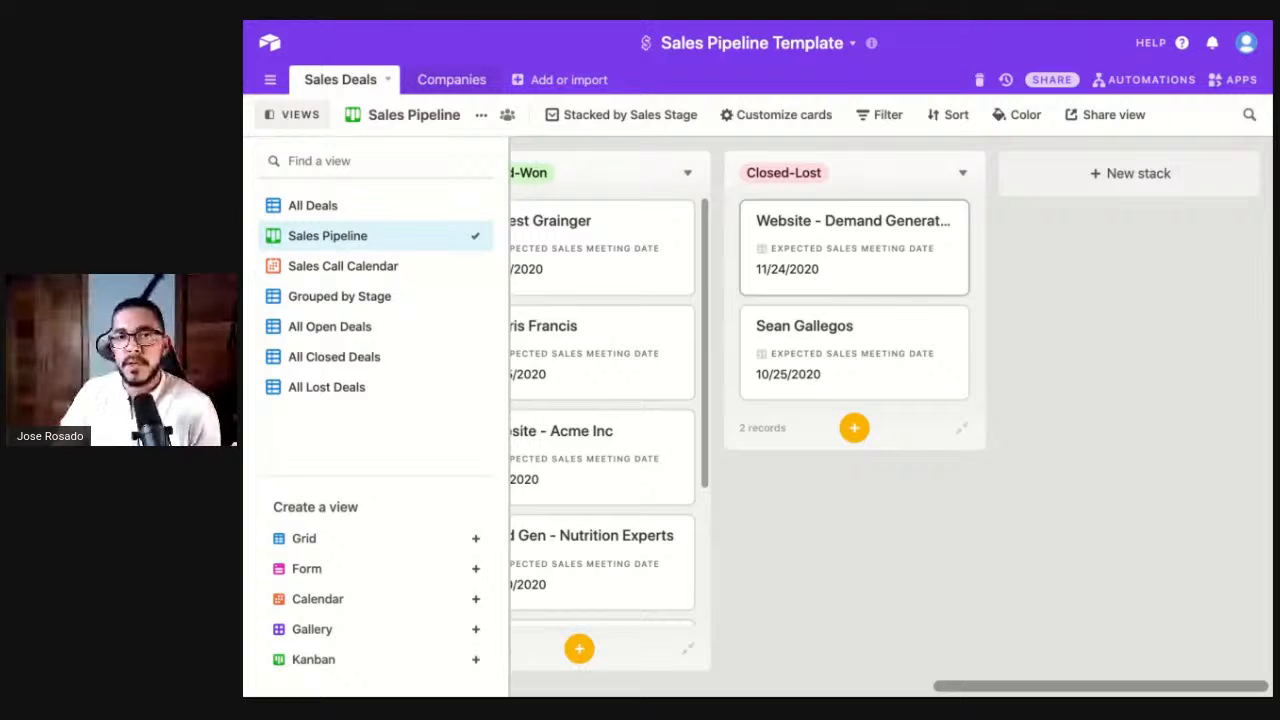
click(853, 248)
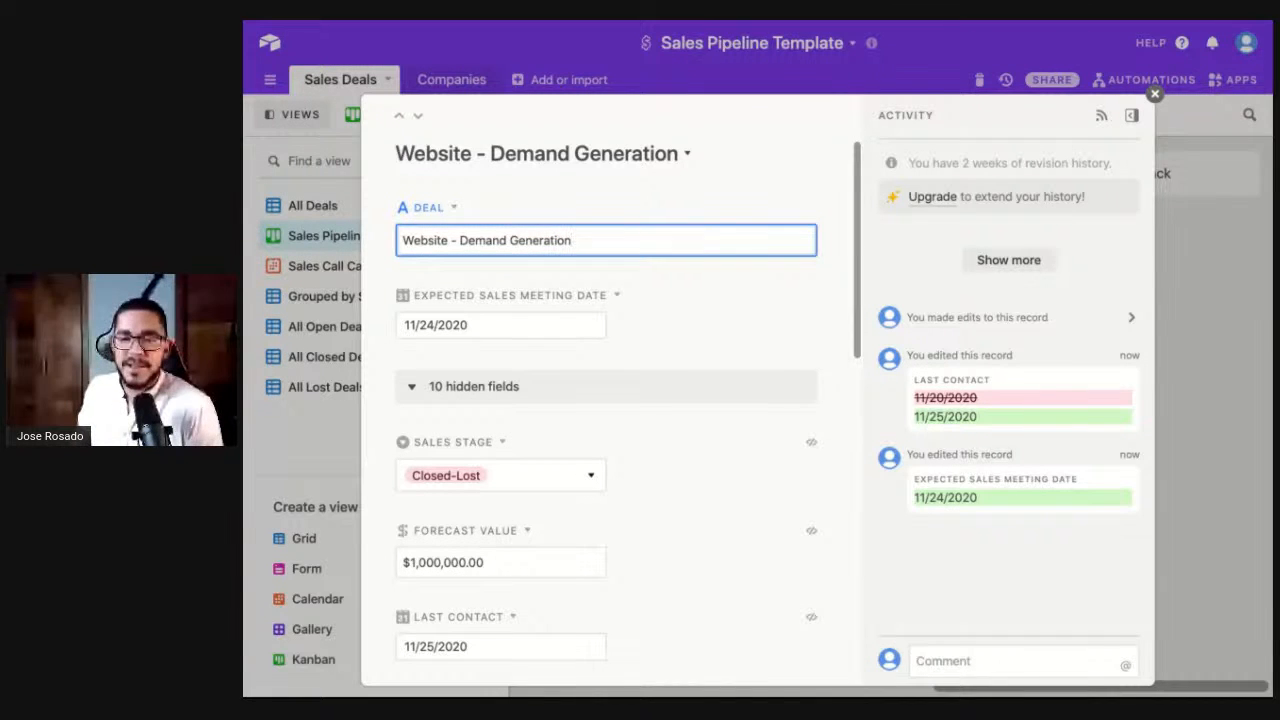
scroll(610, 467, down, 10)
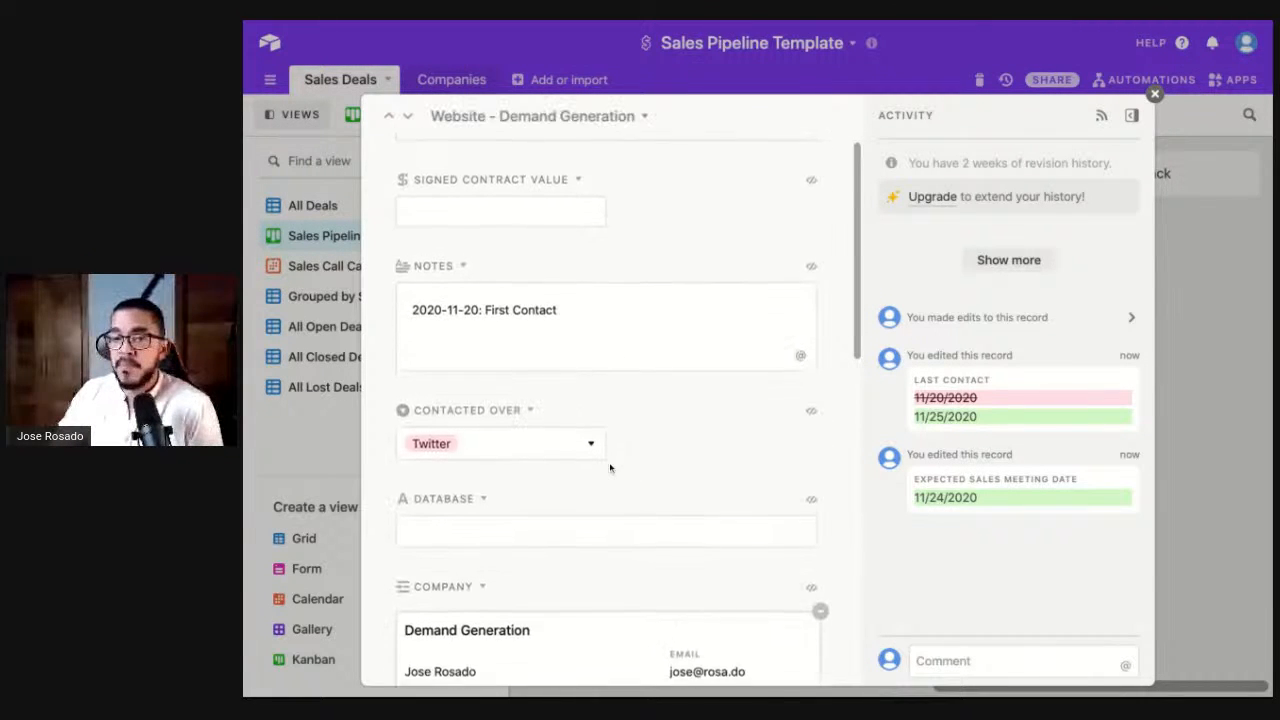
click(349, 452)
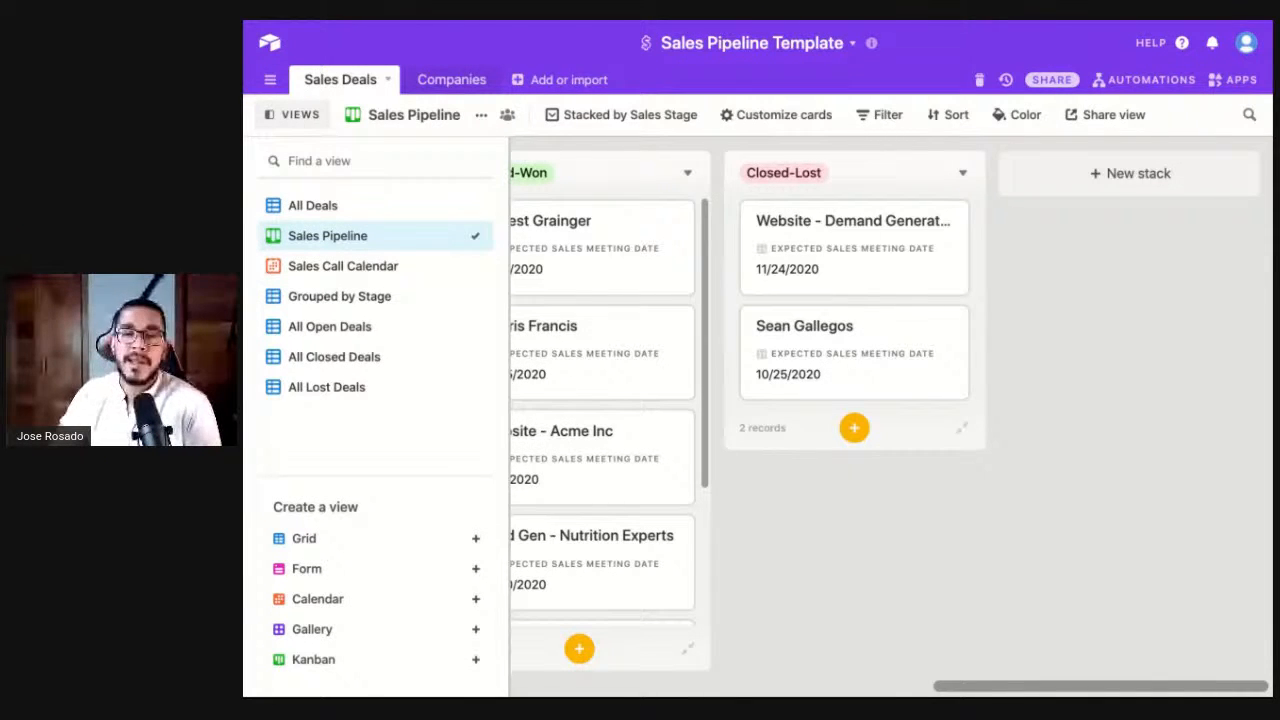
- Browse the Sales Call Calendar, Grouped by Stage, All Open, Closed, Lost and All Deals views, then the Companies table
scroll(866, 436, left, 10)
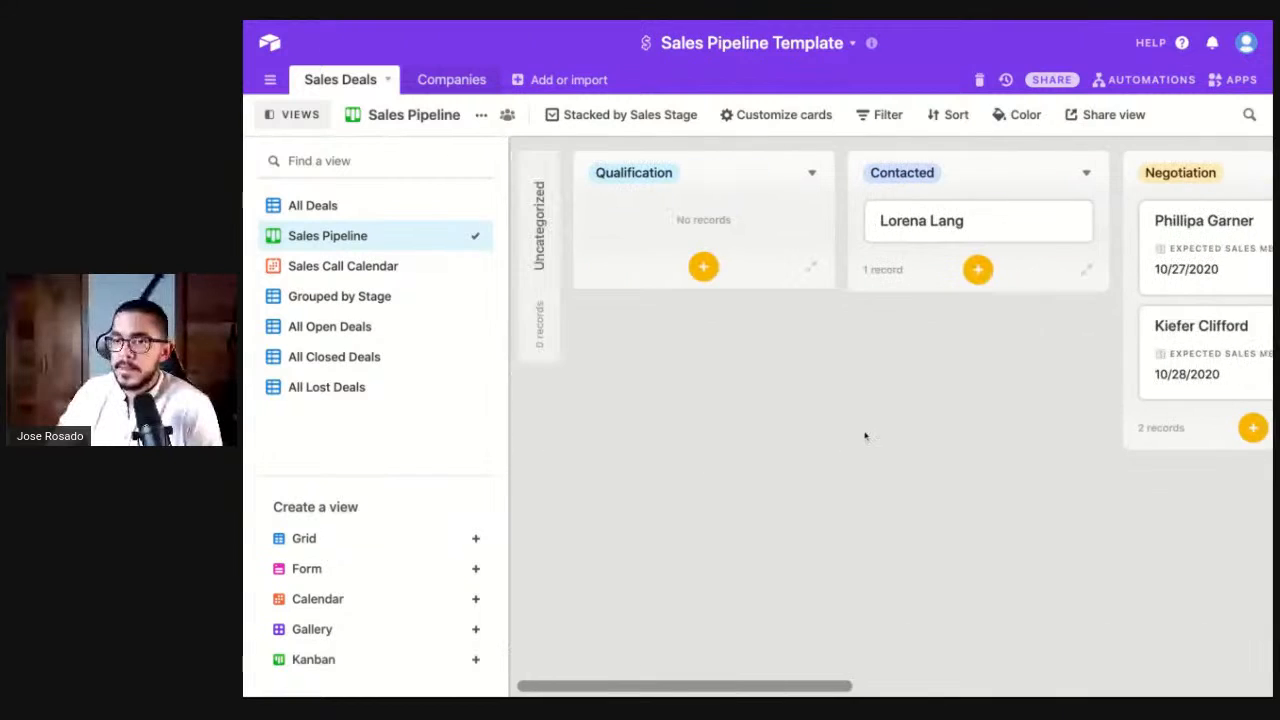
click(358, 268)
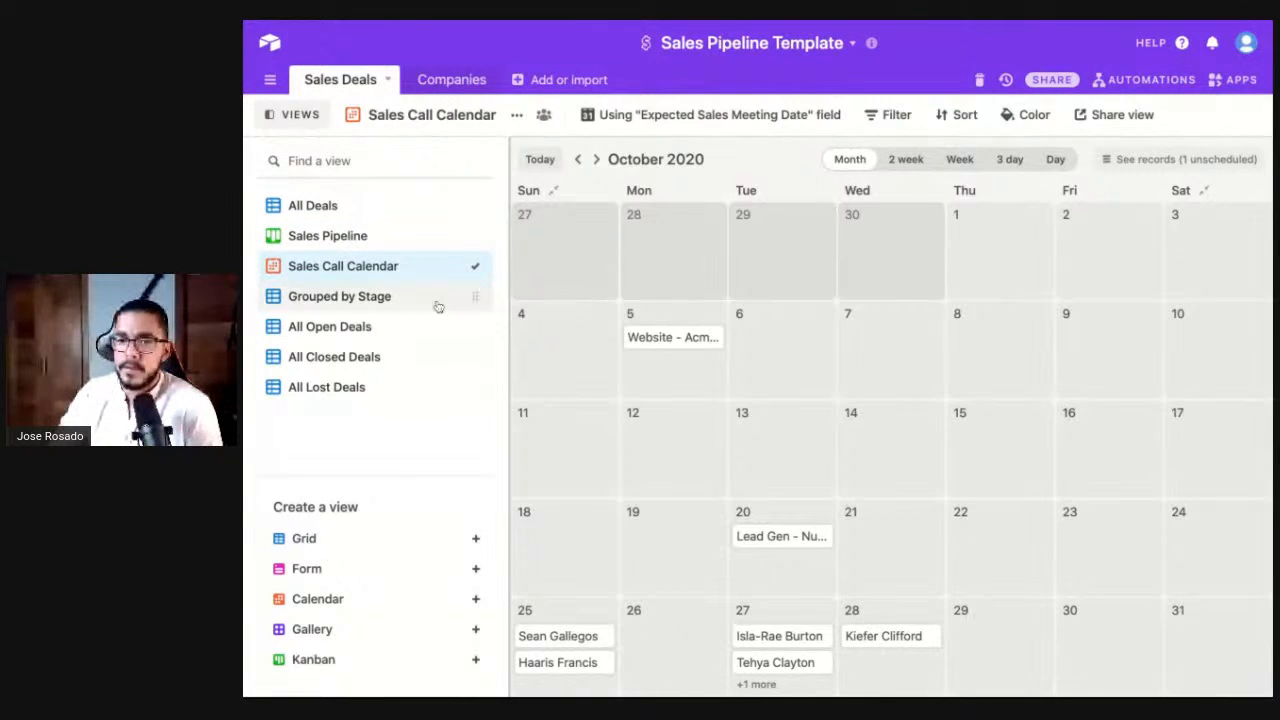
click(430, 300)
click(345, 332)
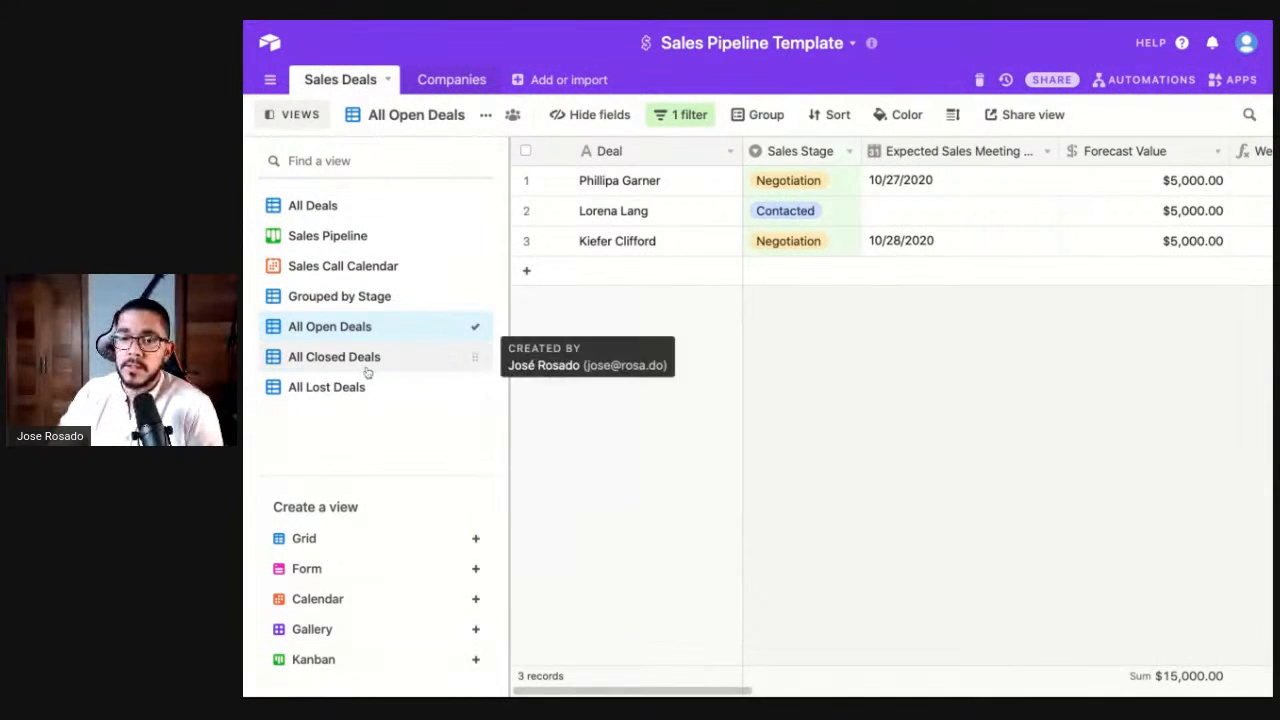
click(367, 368)
click(343, 390)
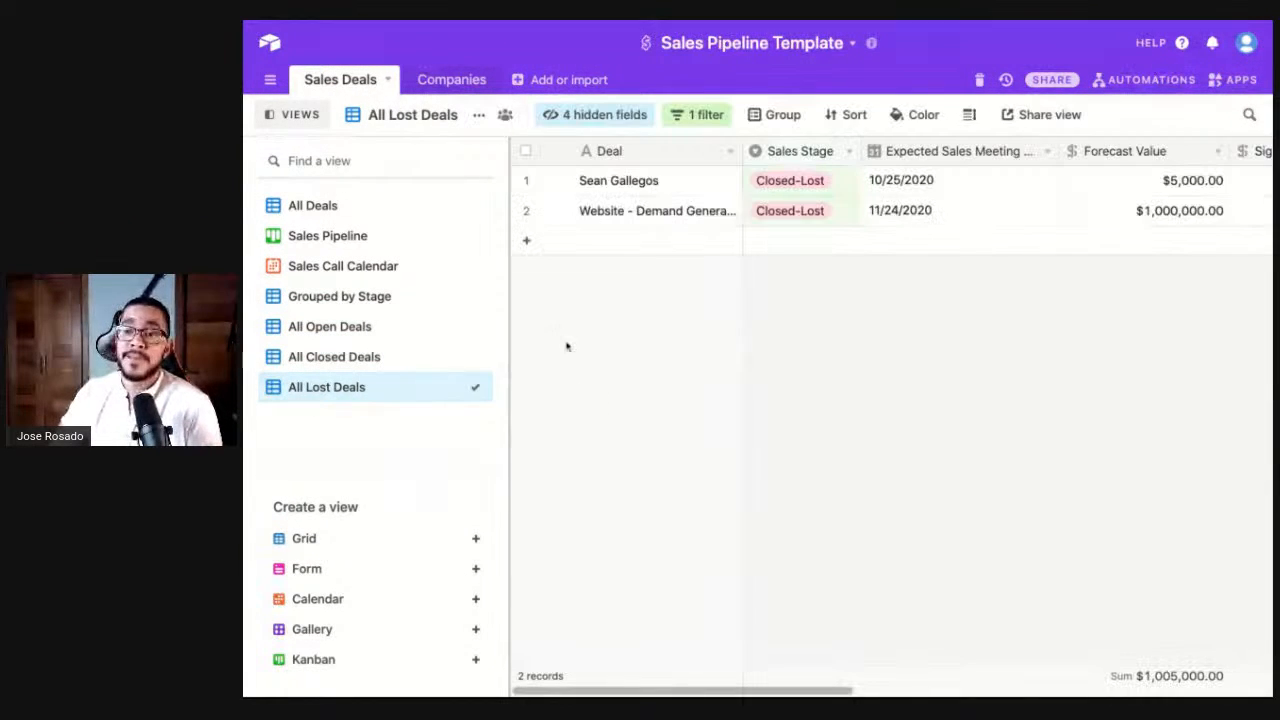
click(337, 206)
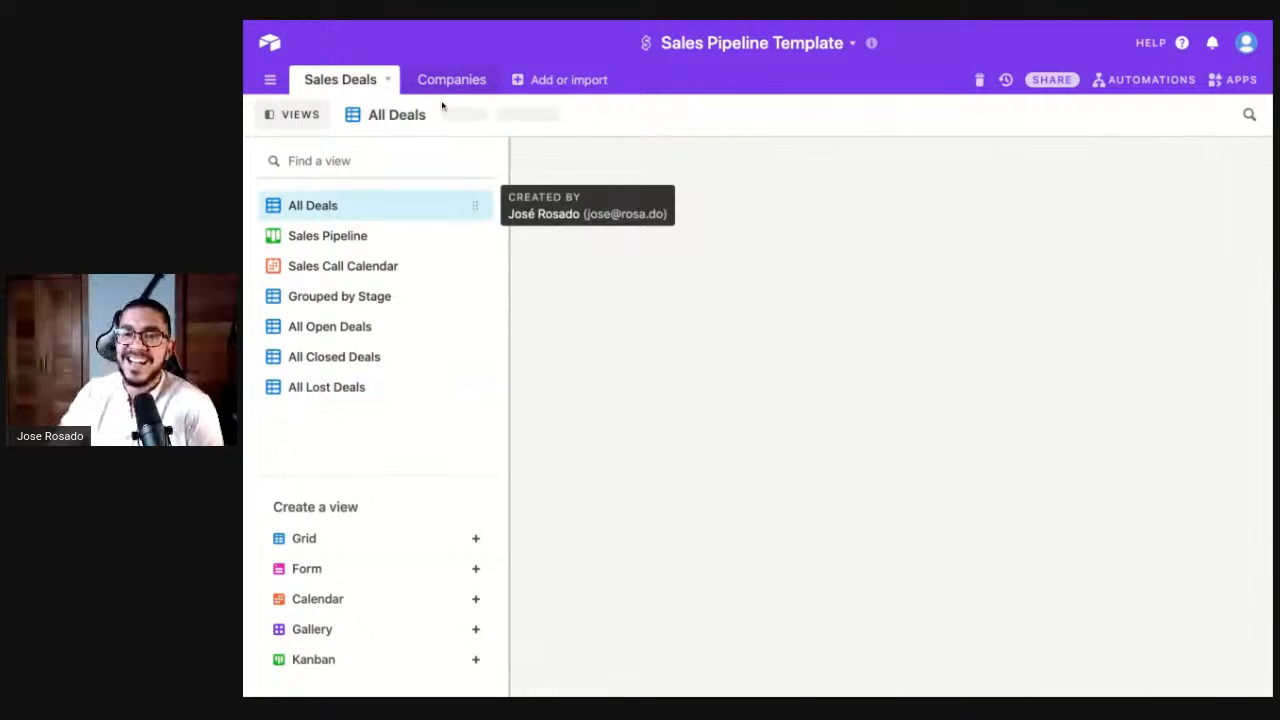
click(448, 80)
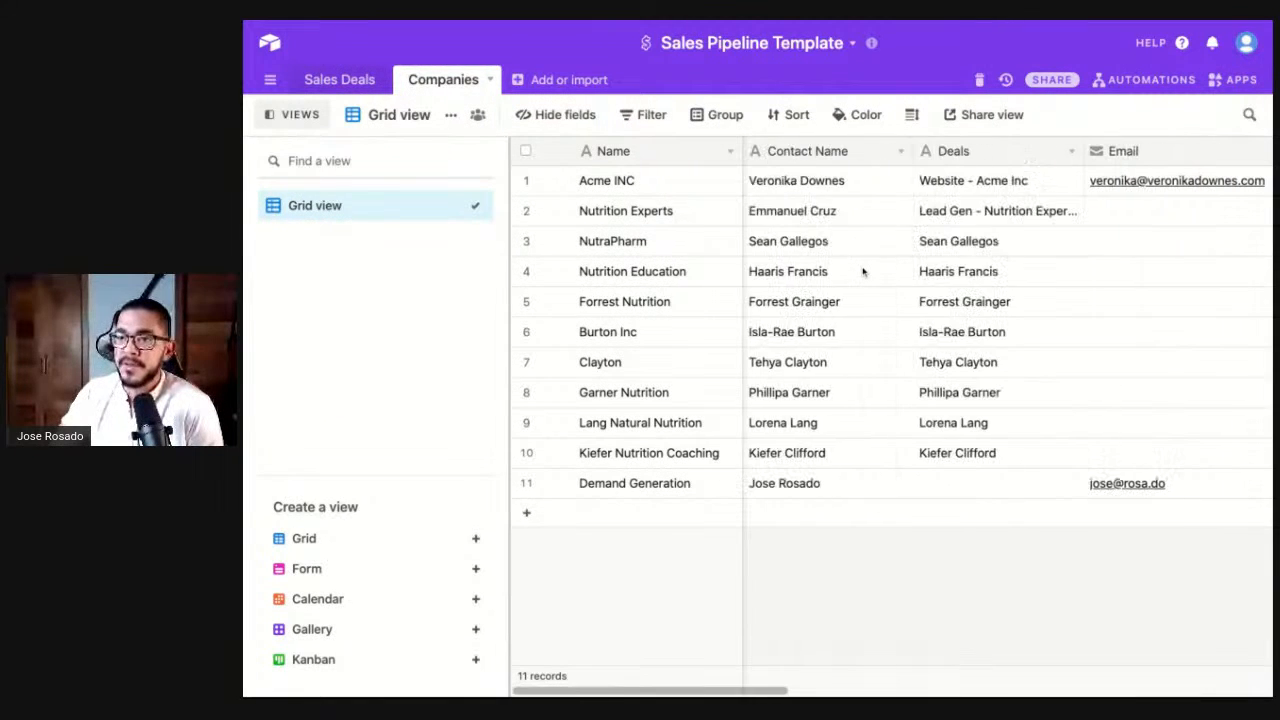